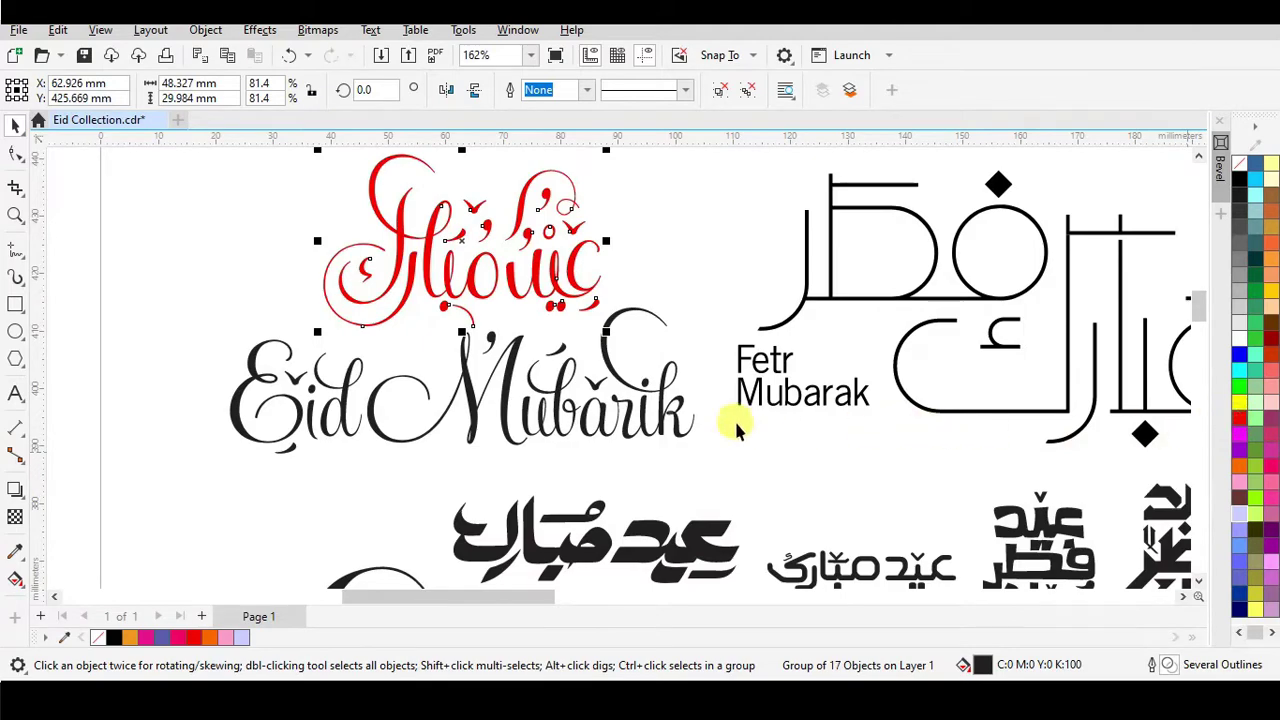
Step: Undo the red fill on the upper Arabic lettering and try a red fill on the Eid Mubarak script below it
key("ctrl+z")
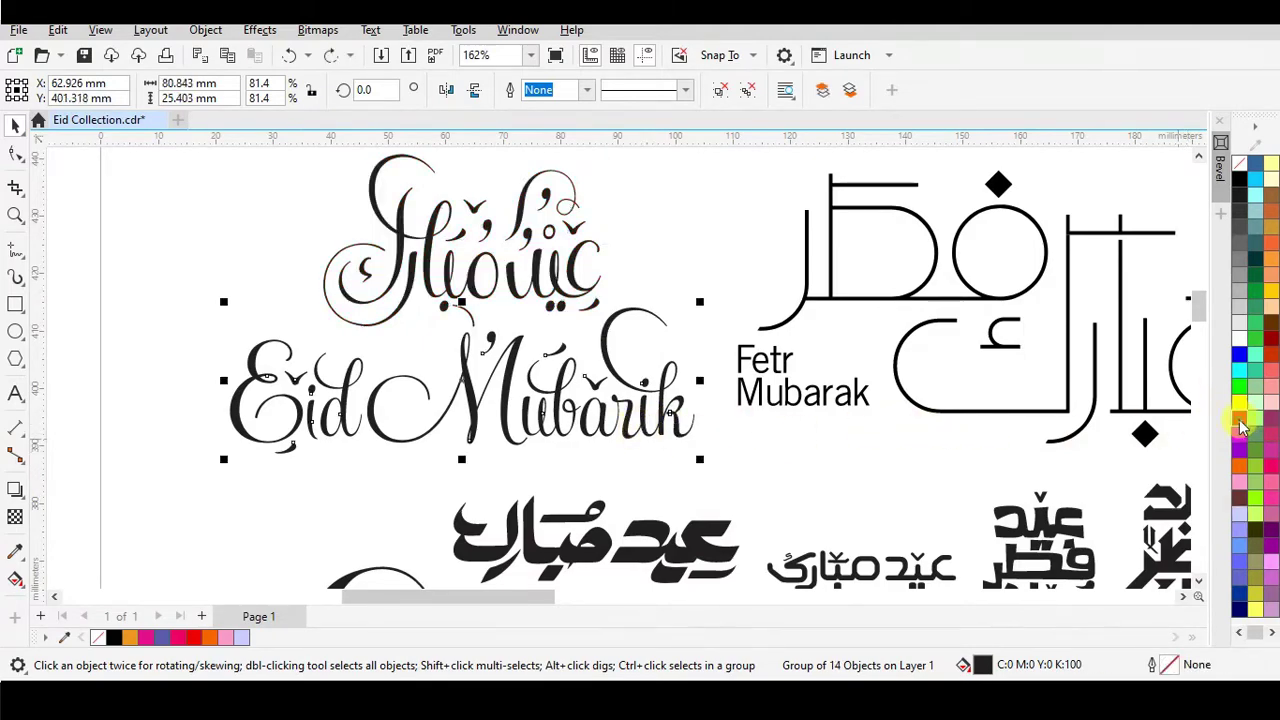
left_click(1240, 418)
key("ctrl+z")
Step: Try a yellow fill on the dark calligraphy with teal accents beneath the crescent and stars
scroll(813, 417, "down", 5)
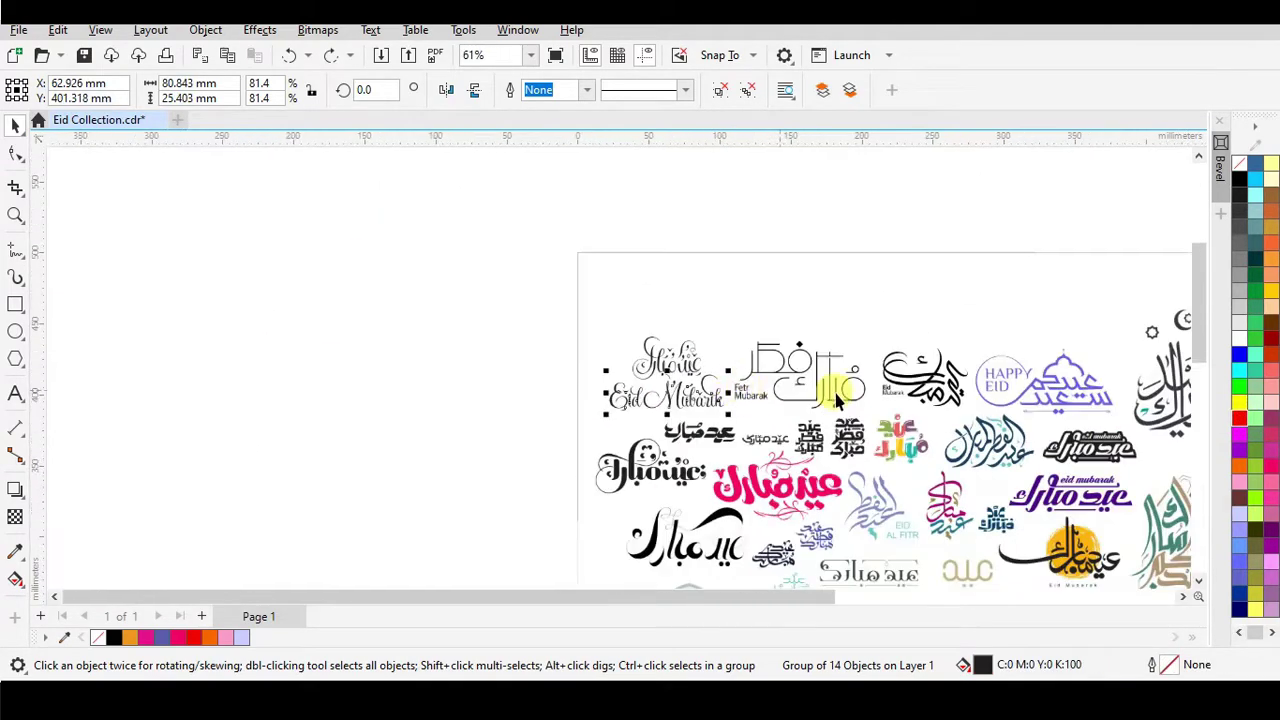
scroll(836, 397, "up", 9)
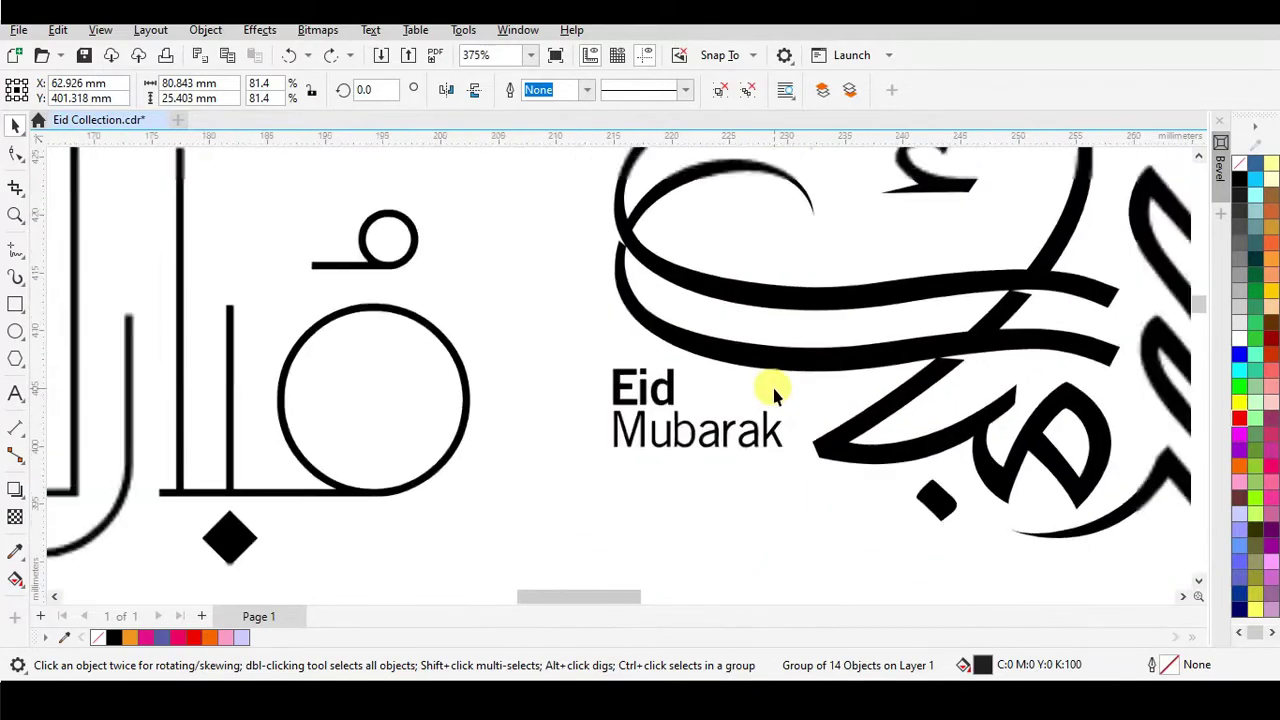
scroll(773, 390, "down", 10)
scroll(1065, 410, "up", 9)
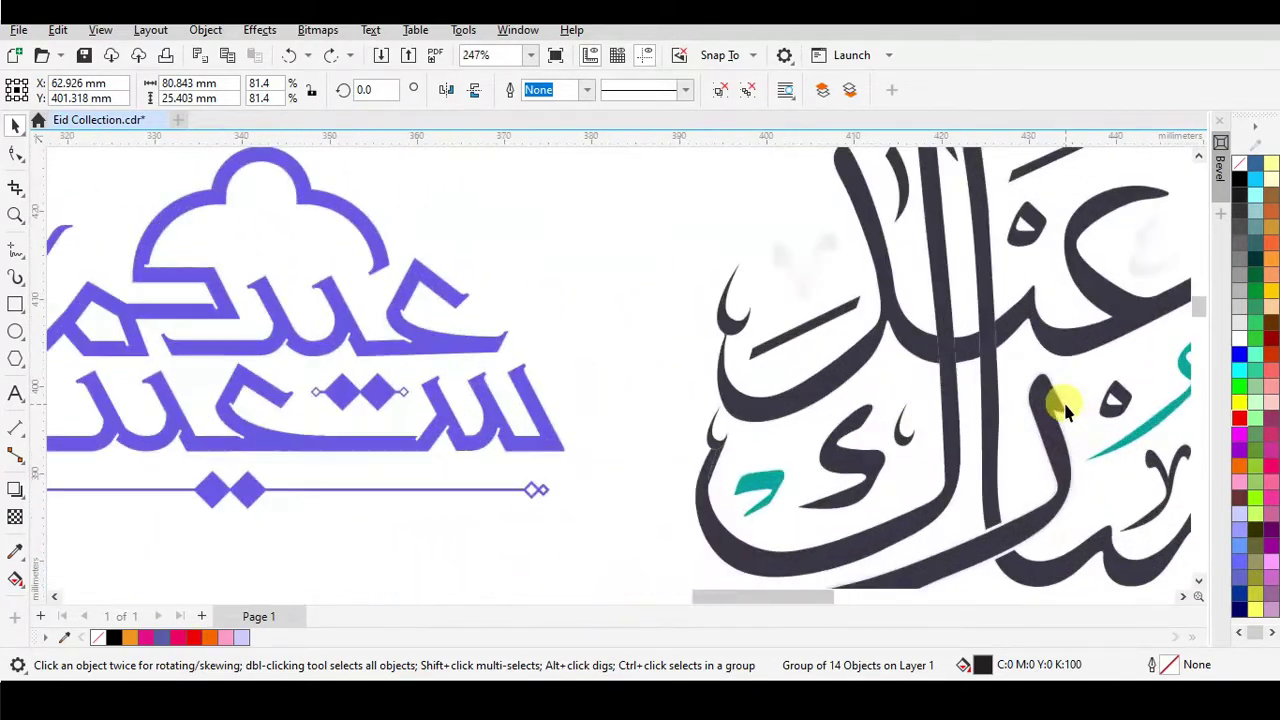
scroll(1065, 410, "up", 3)
scroll(1000, 409, "down", 6)
left_click(1129, 367)
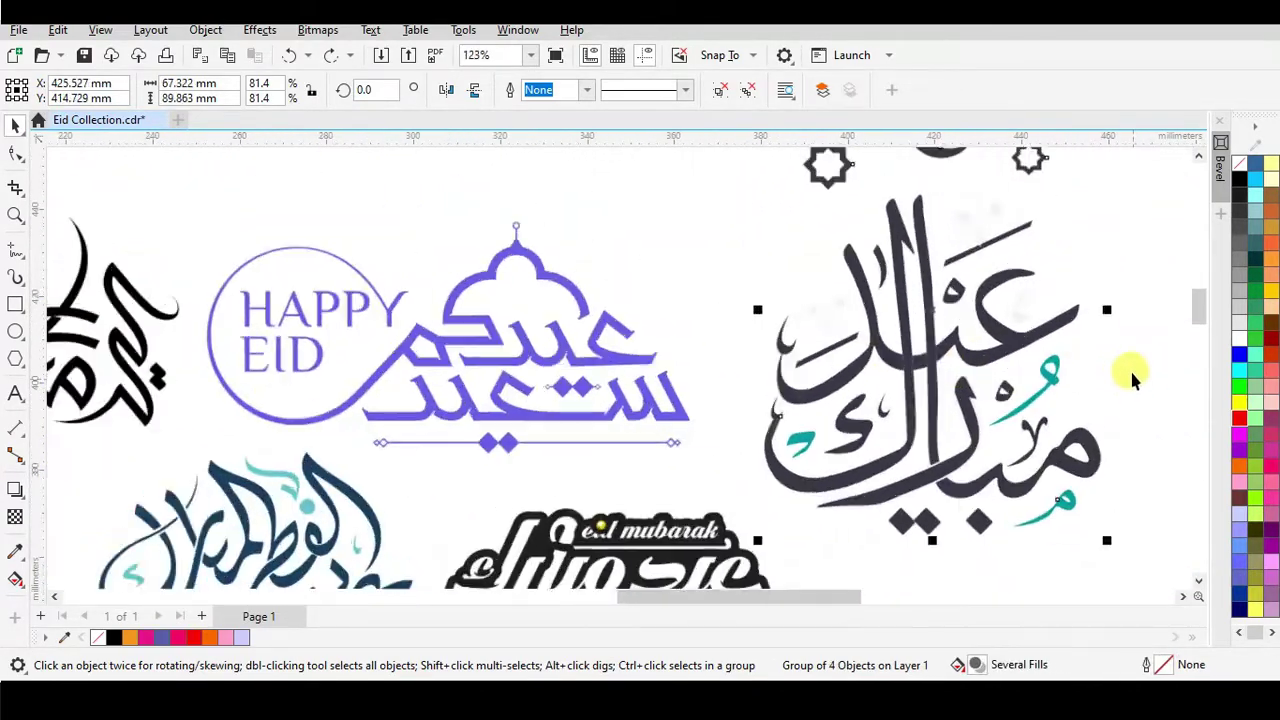
scroll(1128, 364, "up", 4)
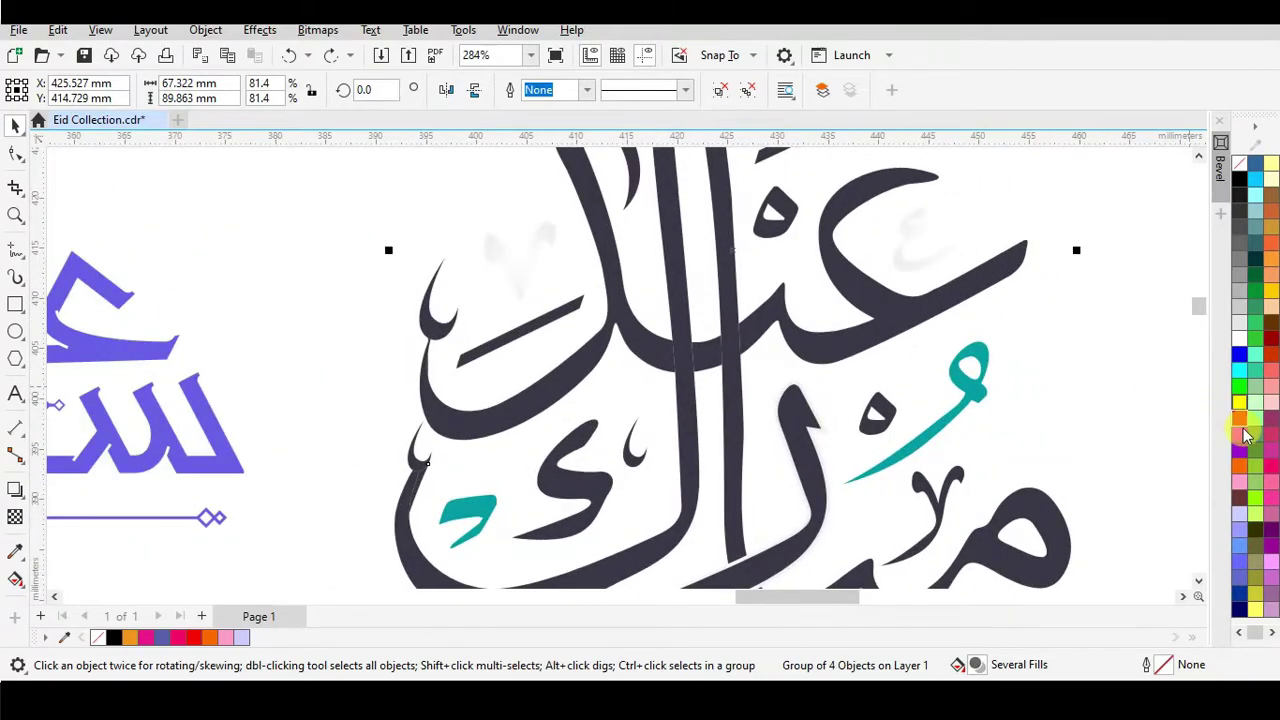
left_click(1240, 402)
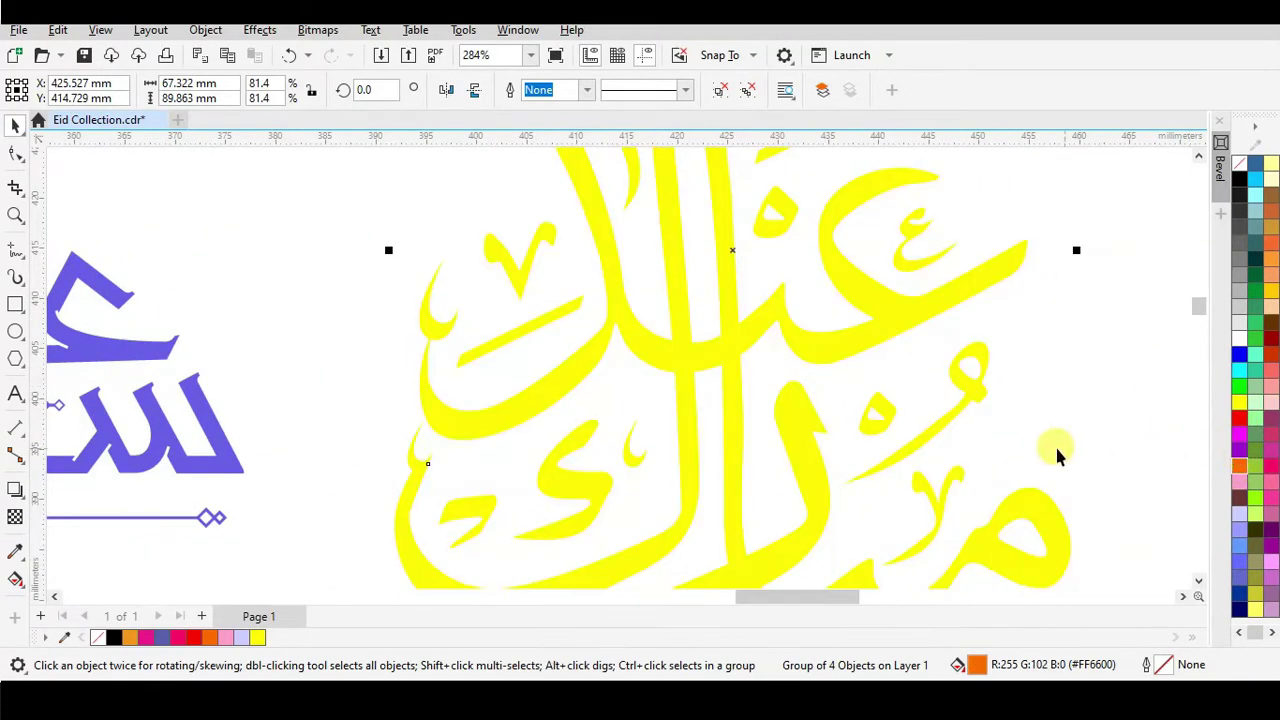
key("ctrl+z")
Step: Try moving the dark and teal calligraphy group sideways, away from the crescent and stars
scroll(857, 371, "down", 3)
scroll(849, 222, "up", 1)
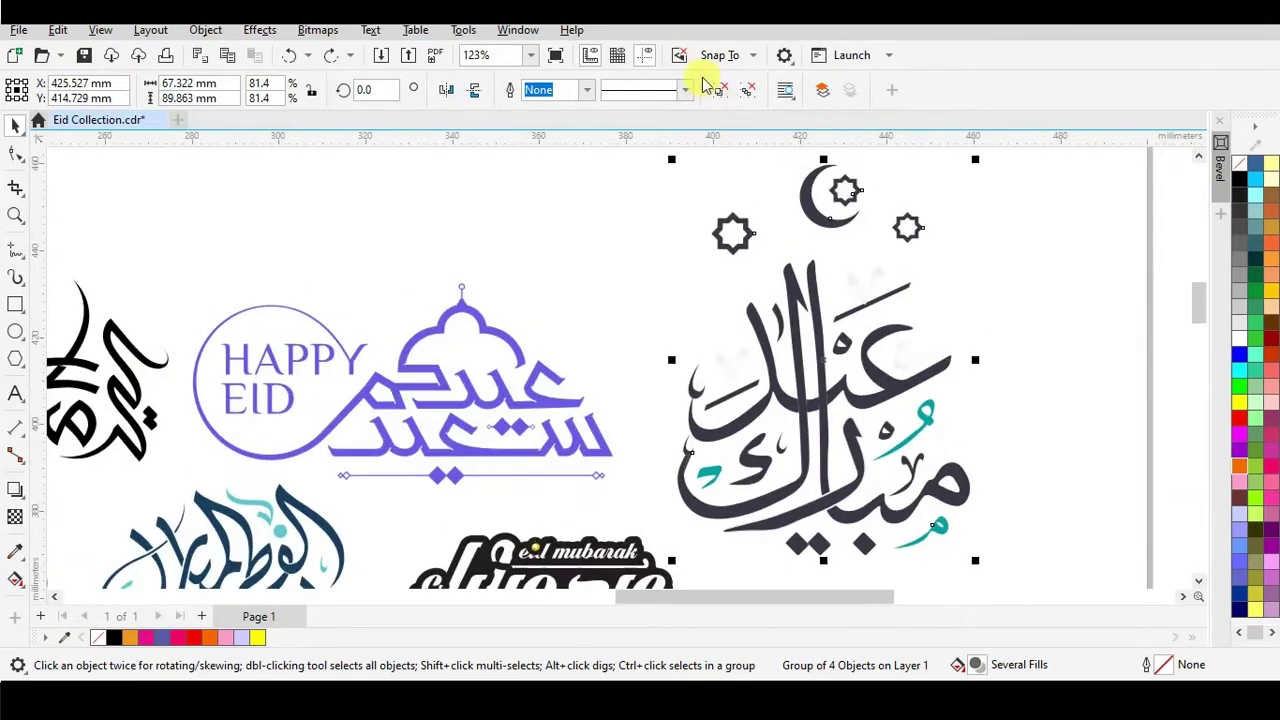
left_click(617, 186)
scroll(737, 371, "up", 5)
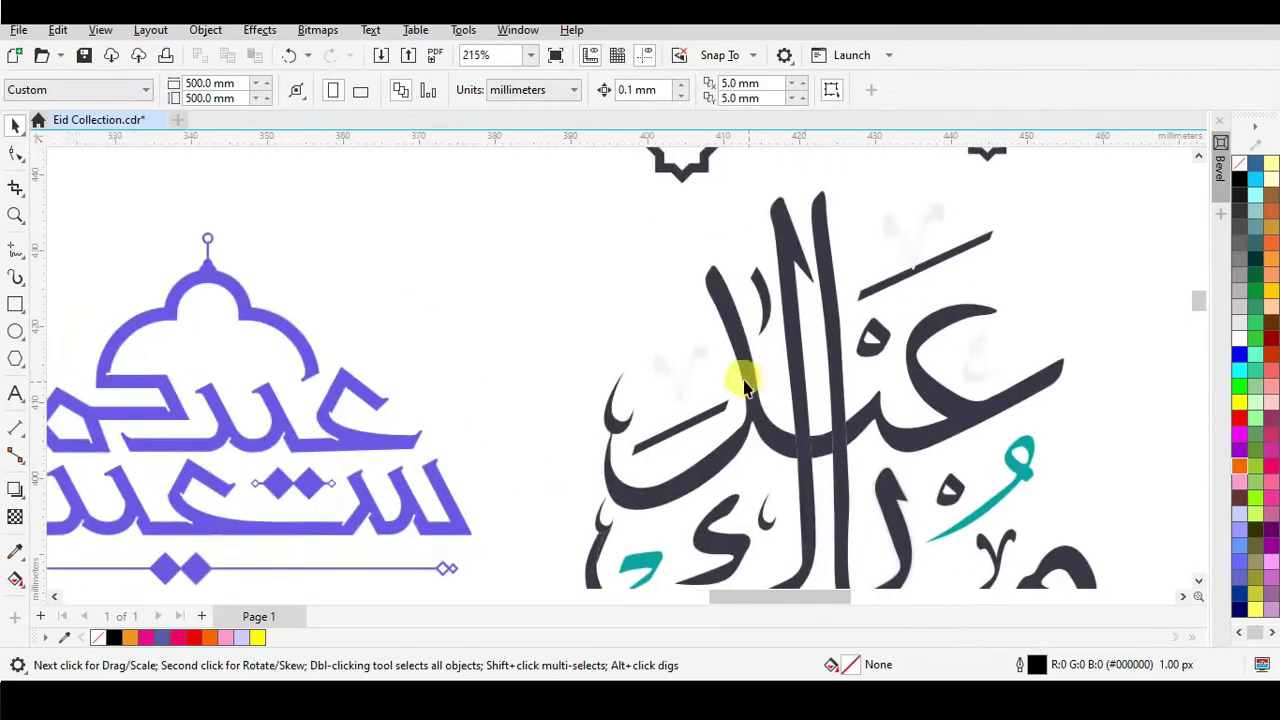
scroll(650, 424, "up", 2)
left_click(635, 368)
scroll(634, 378, "down", 3)
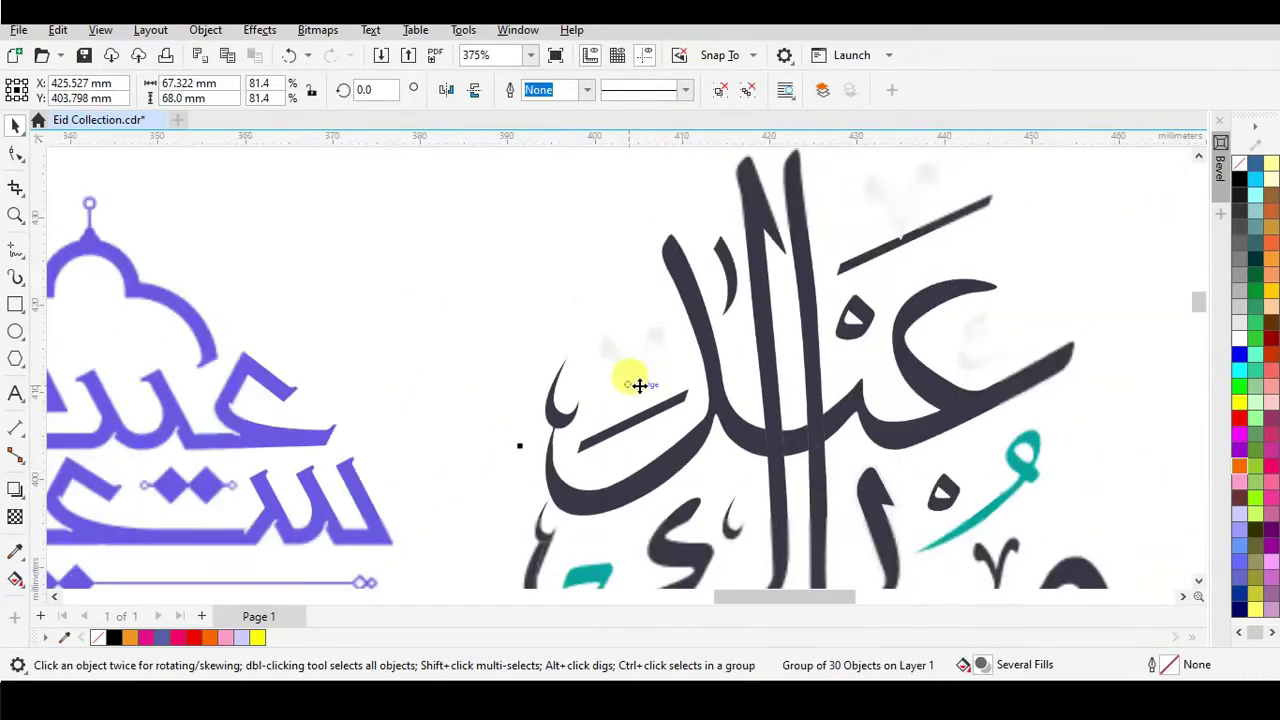
scroll(715, 405, "down", 4)
left_click_drag(714, 408, 857, 408)
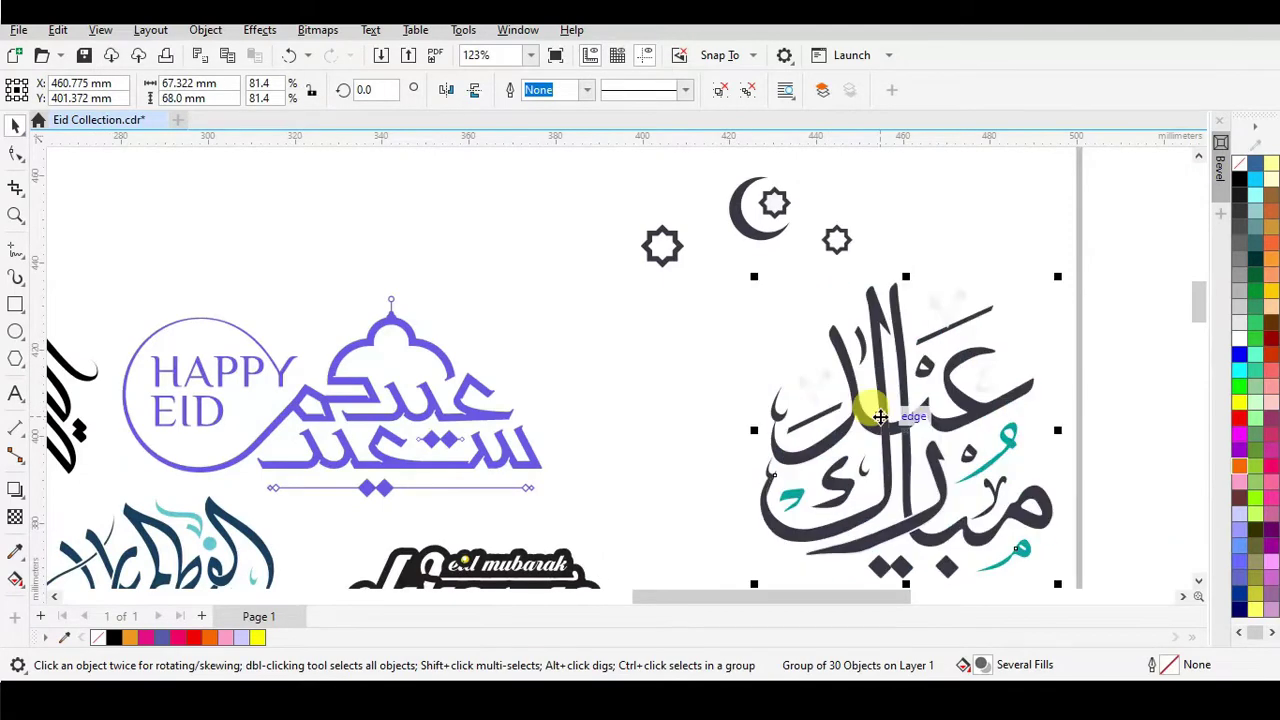
key("ctrl+z")
Step: Ungroup the dark and teal calligraphy and try moving its upper-right letter out of the design
left_click(720, 90)
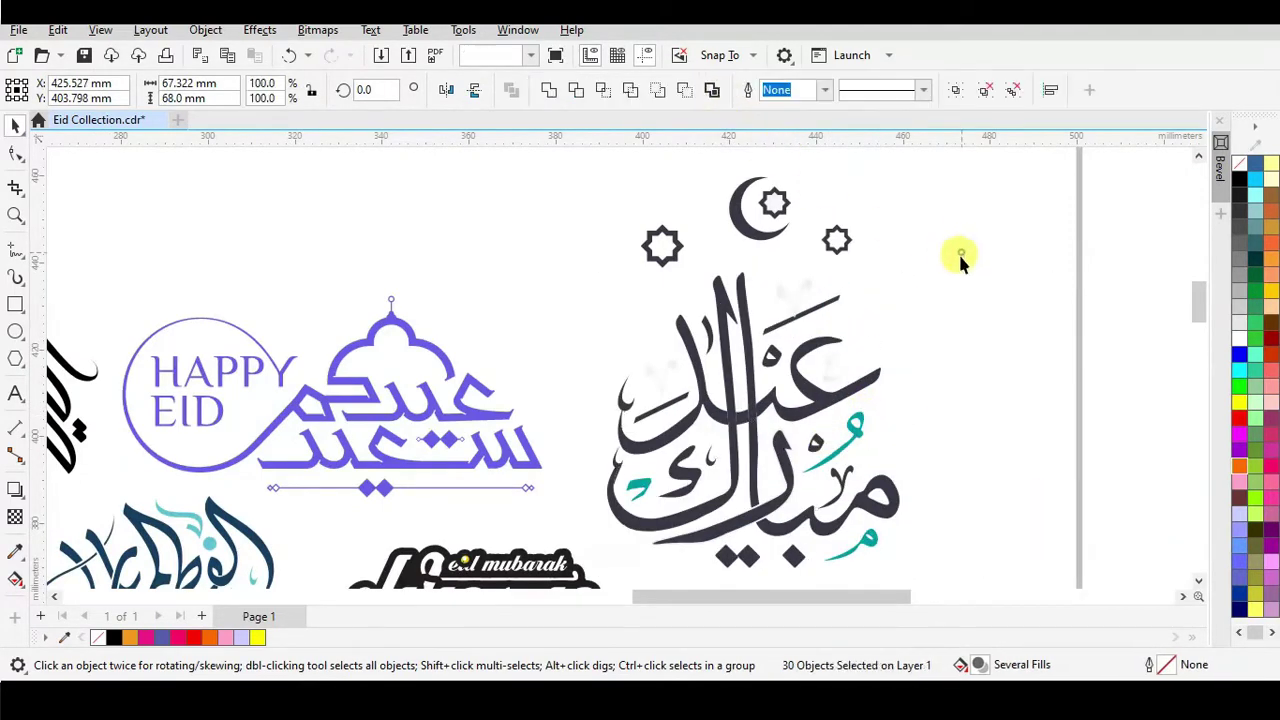
left_click(823, 377)
left_click(823, 400)
left_click(873, 398)
left_click_drag(873, 398, 950, 365)
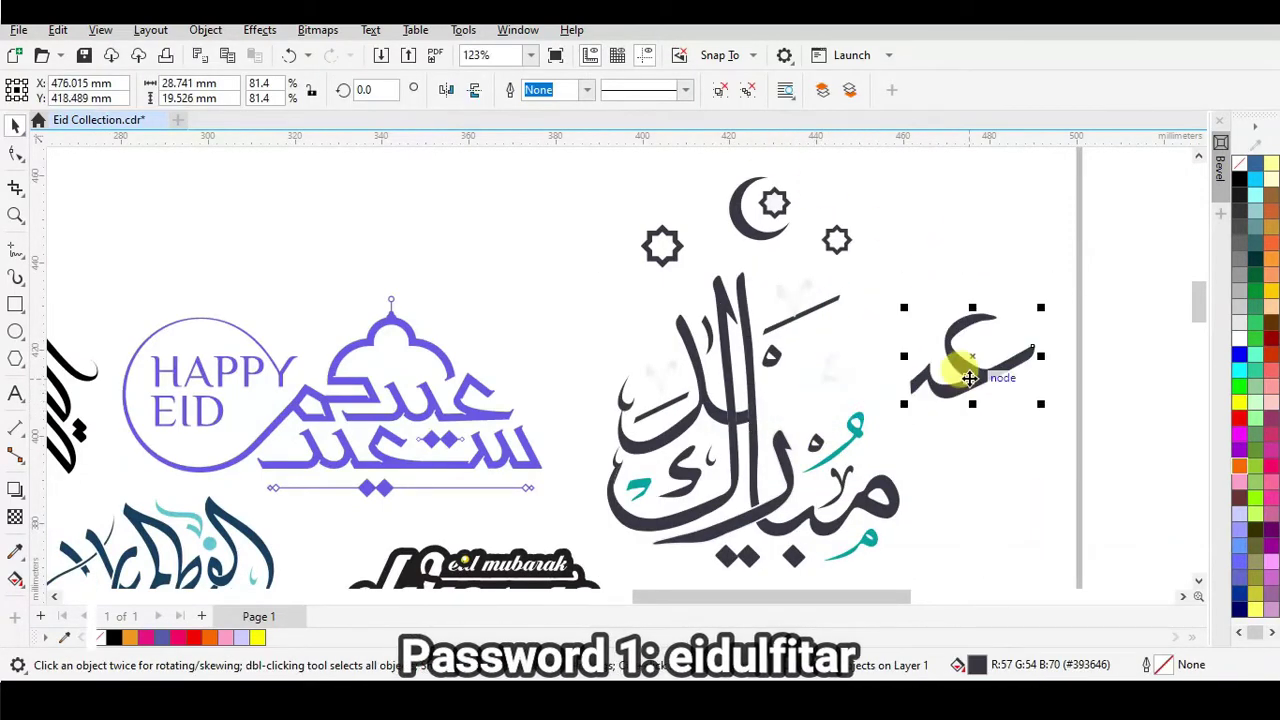
key("ctrl+z")
Step: Ungroup the multicoloured Eid Mubarak lettering into separate objects
scroll(955, 372, "down", 2)
key("Escape")
scroll(425, 465, "up", 6)
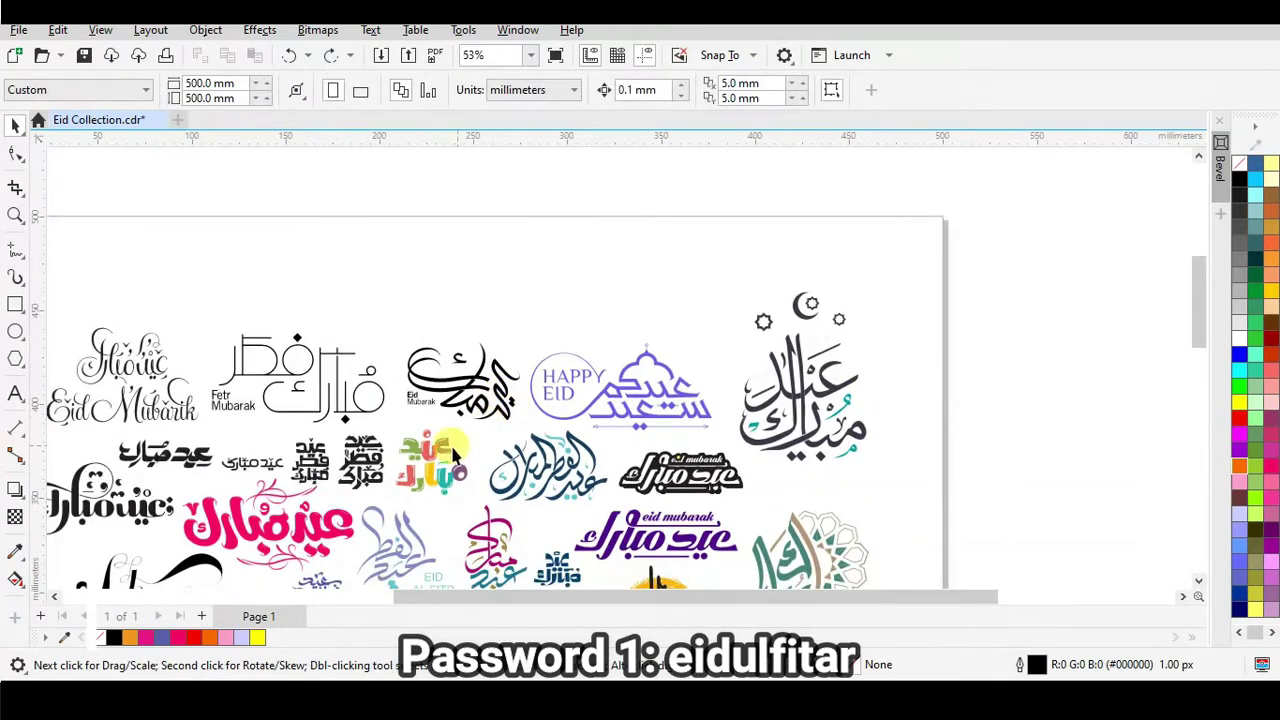
left_click(418, 276)
scroll(418, 276, "down", 4)
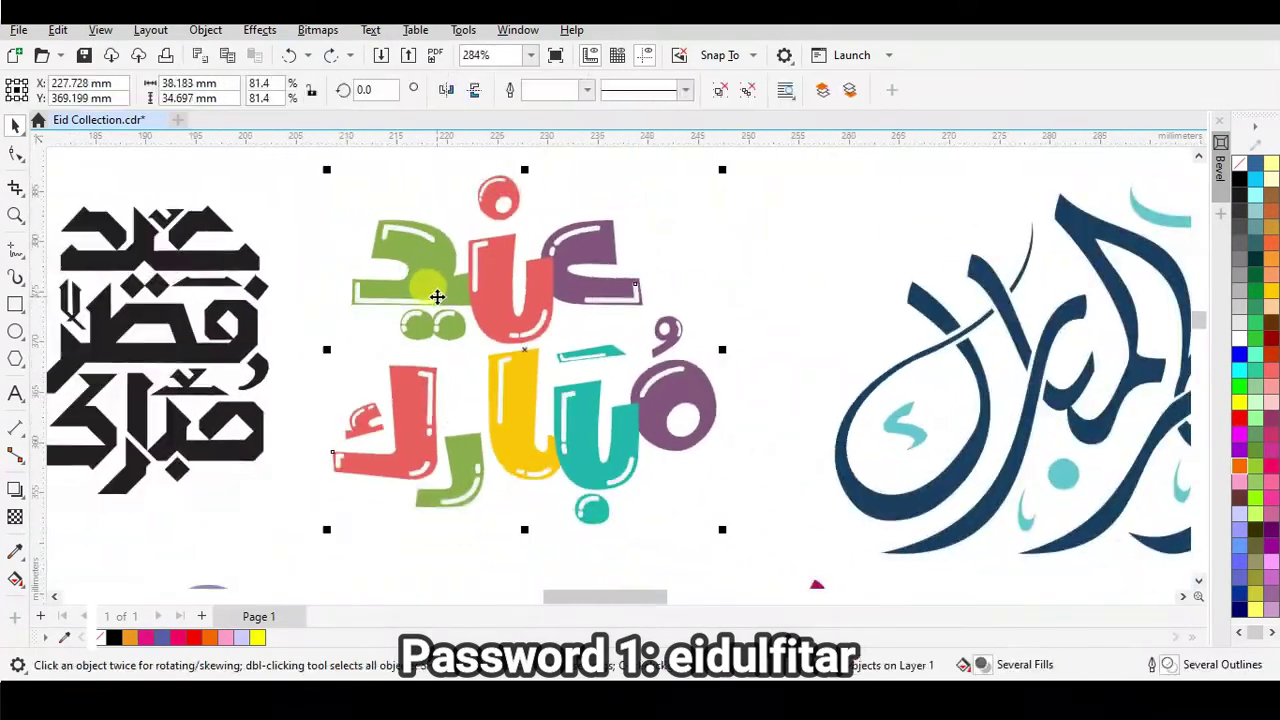
scroll(441, 232, "up", 4)
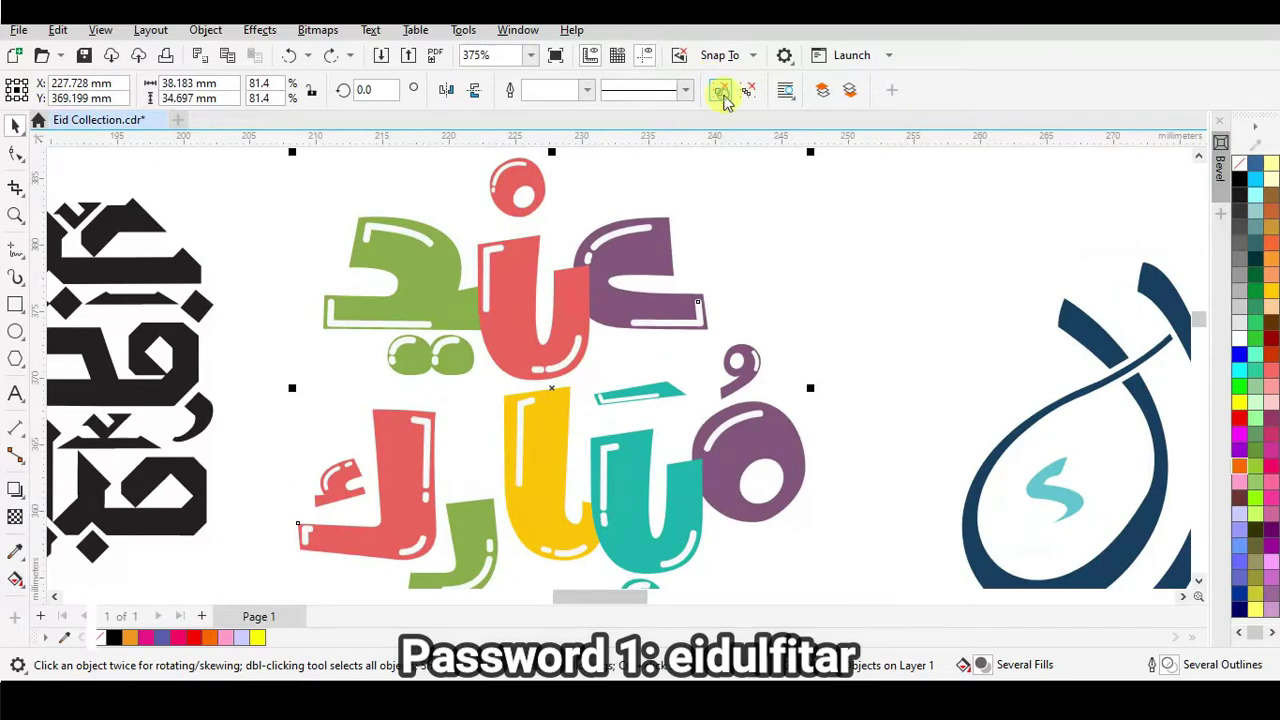
left_click(643, 314)
Step: Try moving the purple upper letter out of the multicoloured lettering, and select the white highlight stroke on the red letter's lower curve
left_click(617, 315)
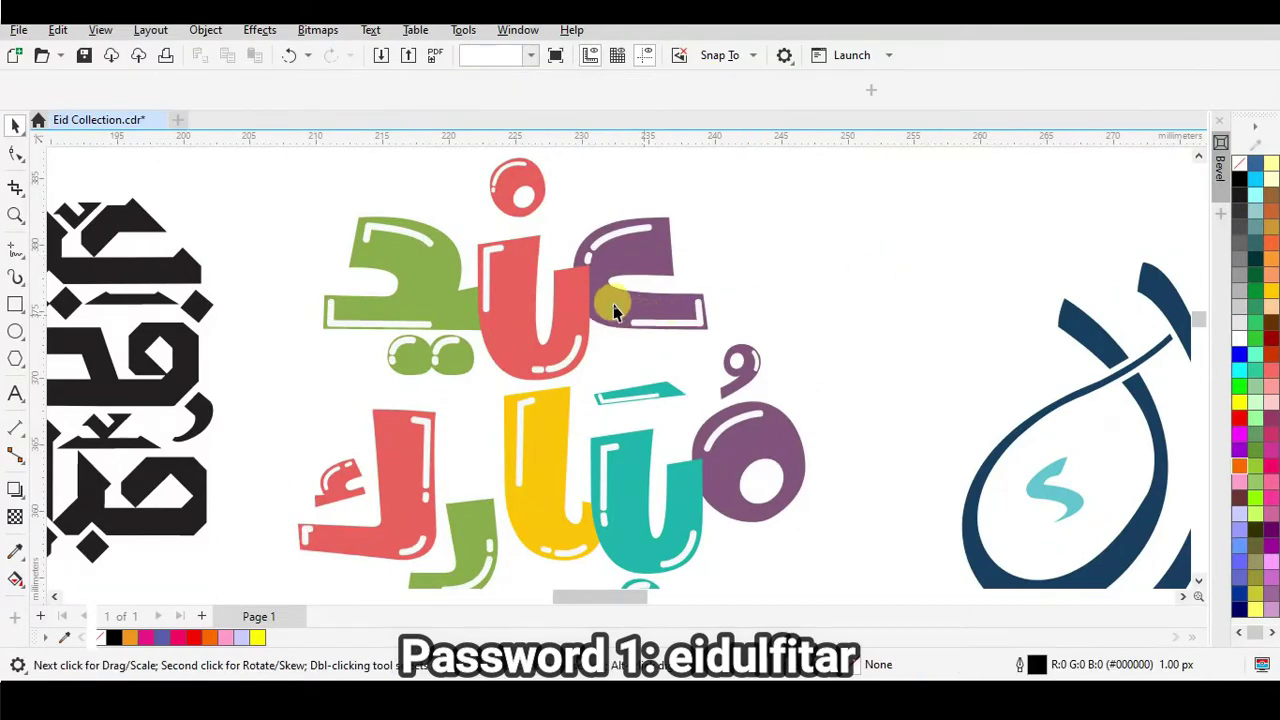
left_click(613, 311)
left_click(613, 311)
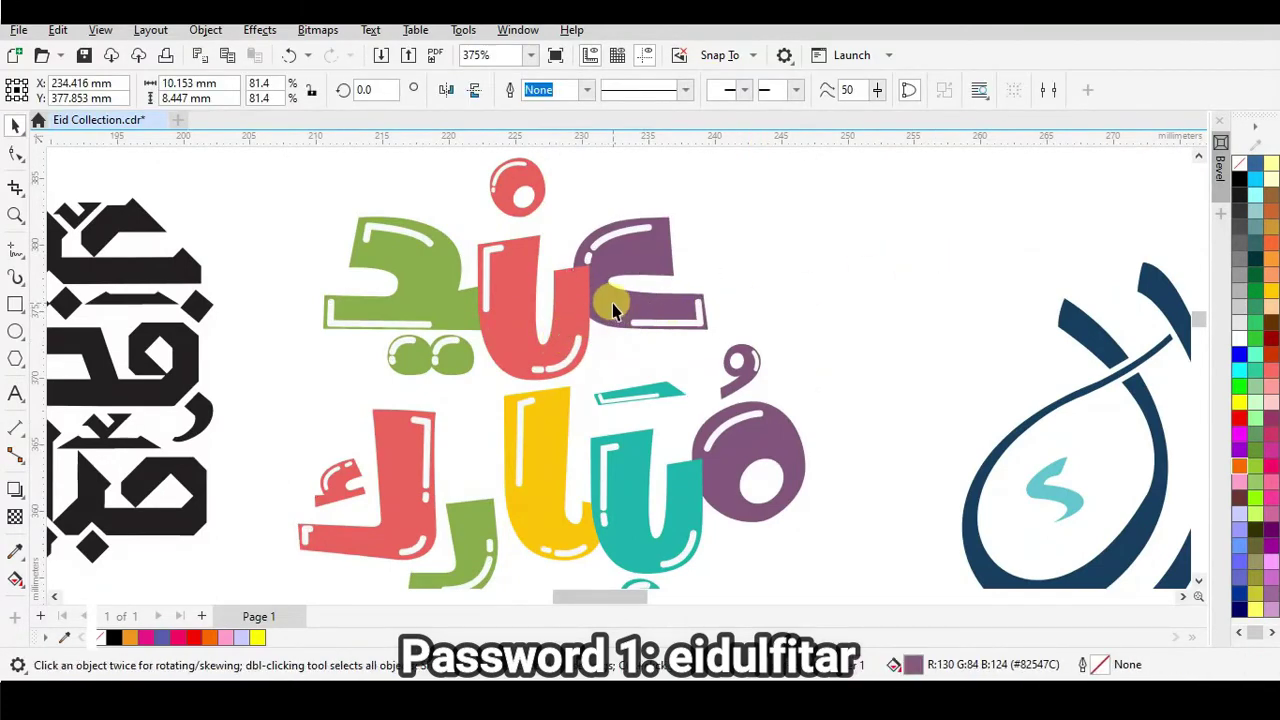
left_click_drag(613, 311, 771, 290)
key("ctrl+z")
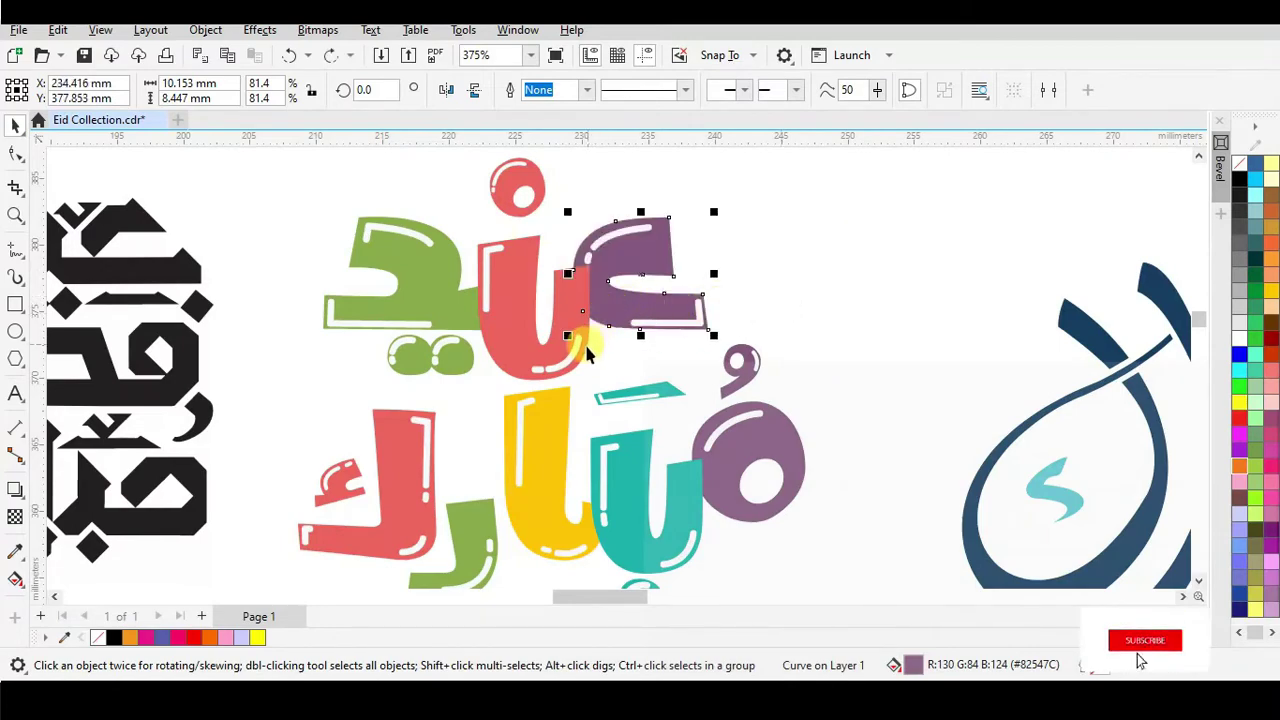
left_click(575, 362)
scroll(526, 410, "up", 3)
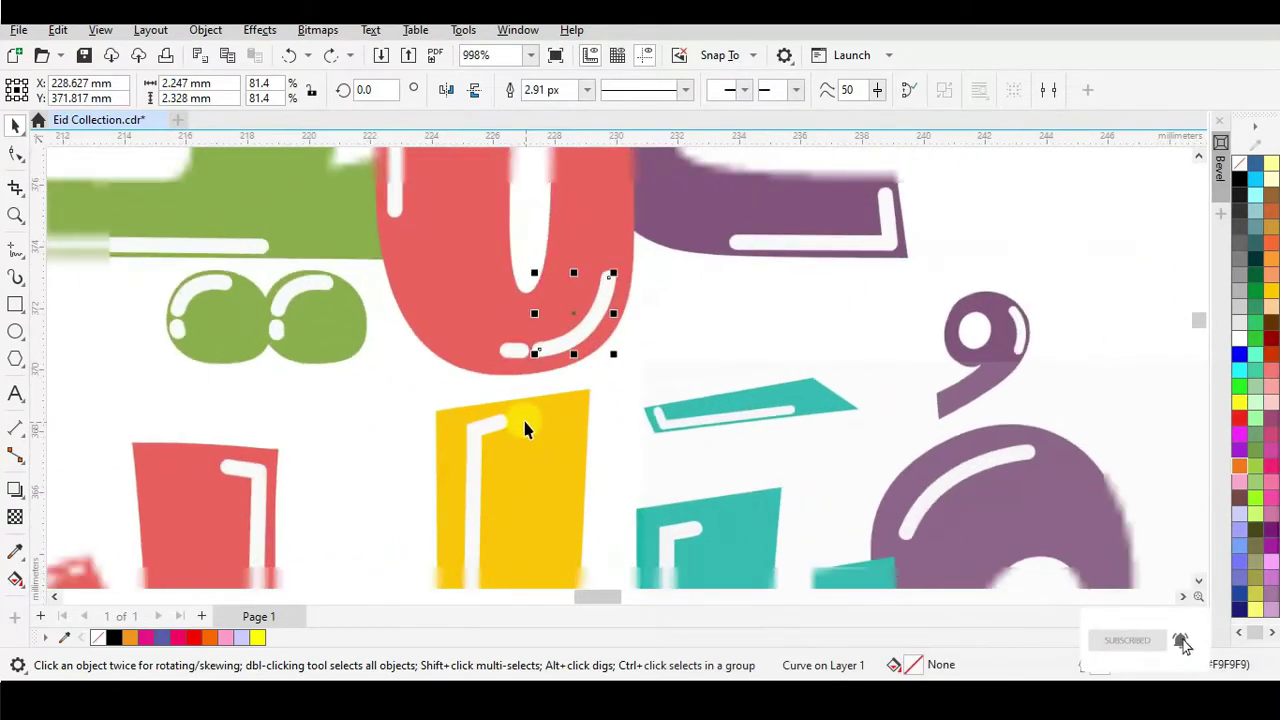
Step: Try a red fill on the navy and turquoise calligraphy group
scroll(523, 428, "down", 5)
scroll(620, 341, "down", 4)
scroll(585, 280, "up", 4)
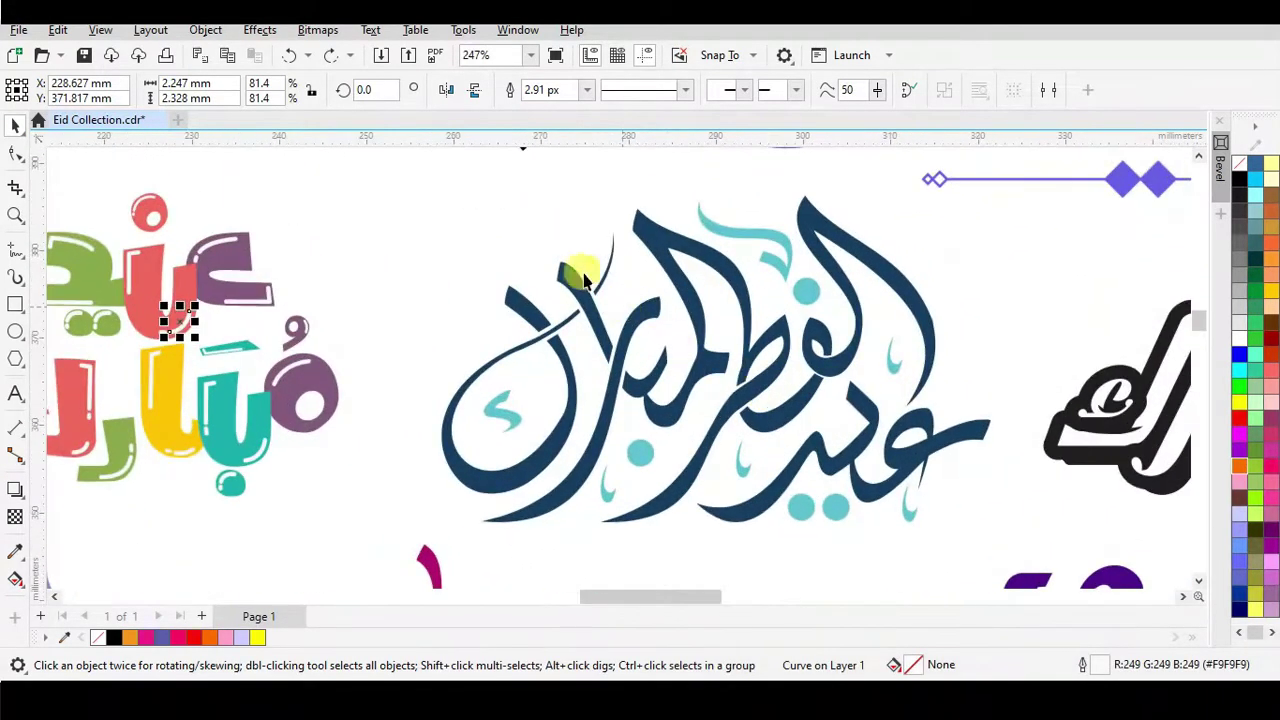
left_click(748, 405)
scroll(748, 408, "down", 5)
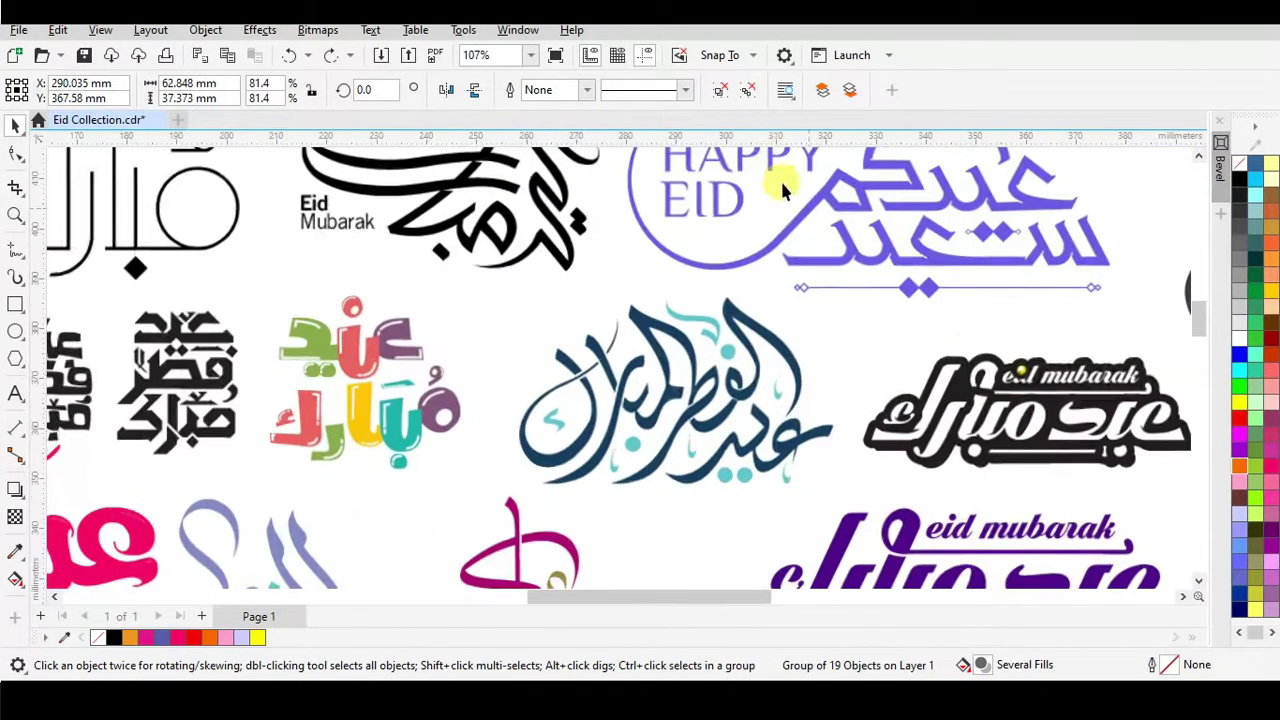
scroll(881, 421, "up", 2)
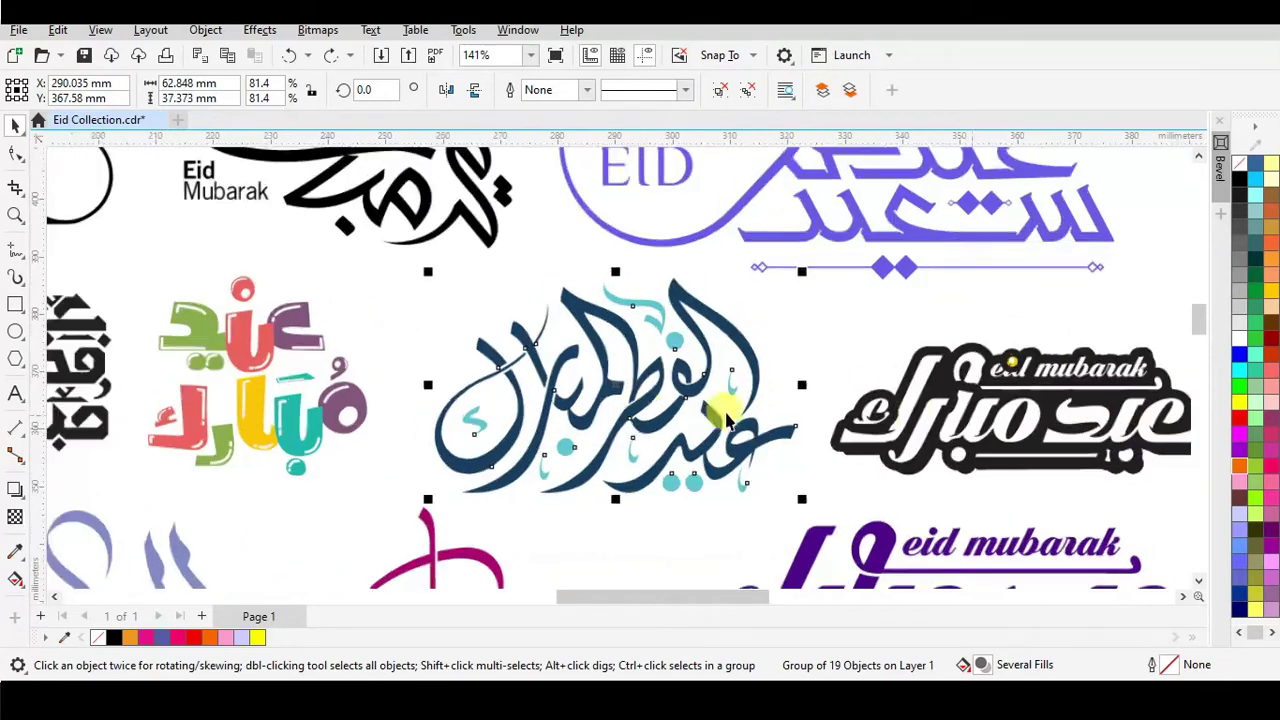
left_click(1238, 418)
key("ctrl+z")
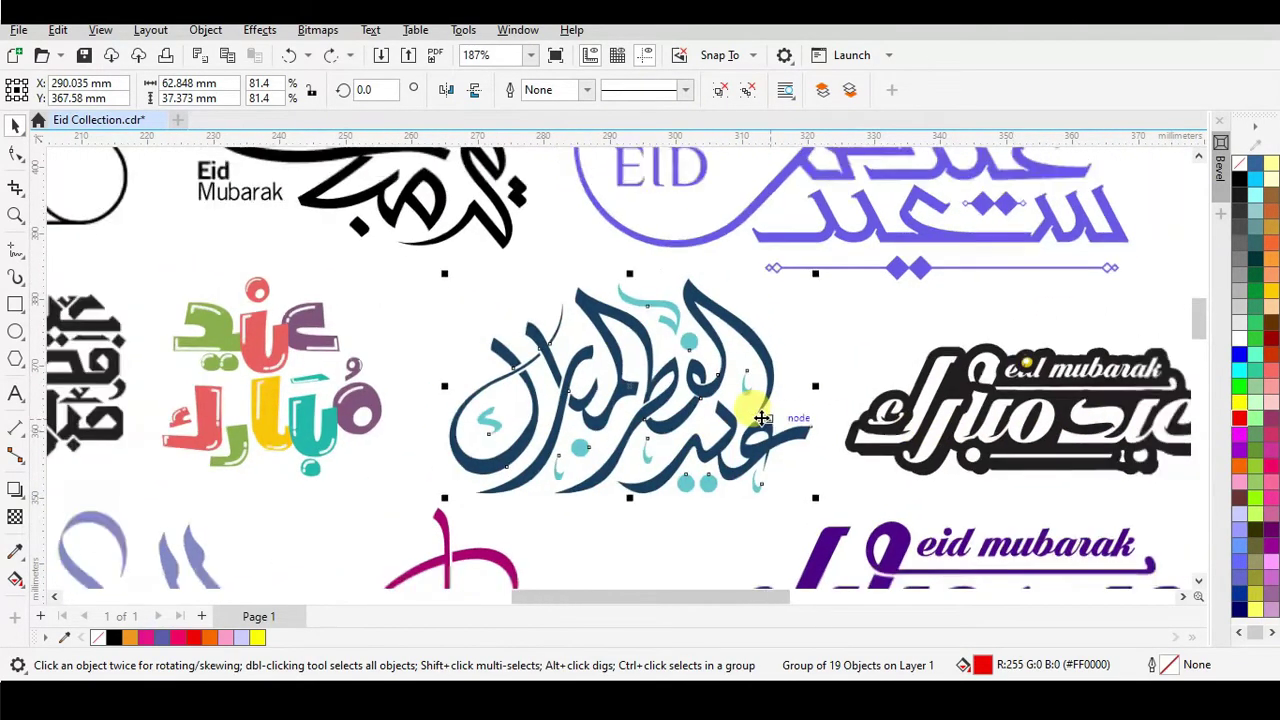
Step: Ungroup the black-outlined white Eid Mubarak lettering
scroll(1060, 420, "right", 3)
scroll(1060, 420, "up", 5)
left_click(820, 393)
scroll(819, 393, "down", 2)
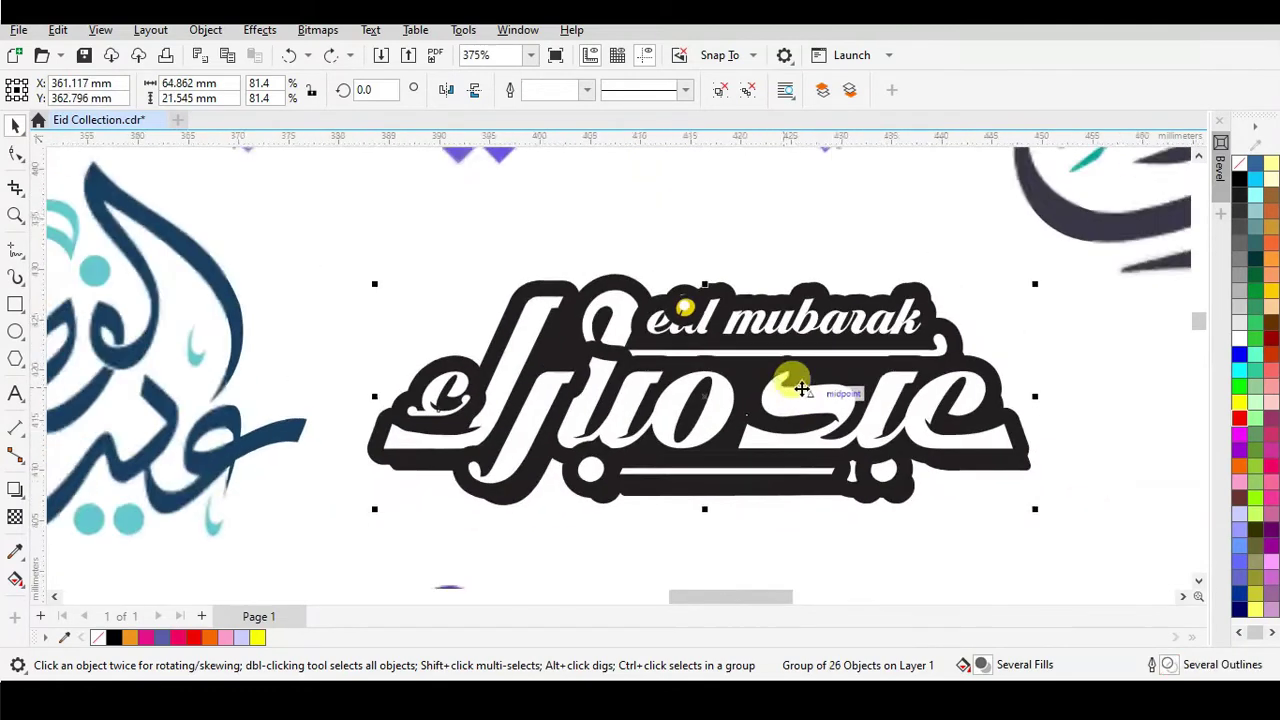
left_click(721, 91)
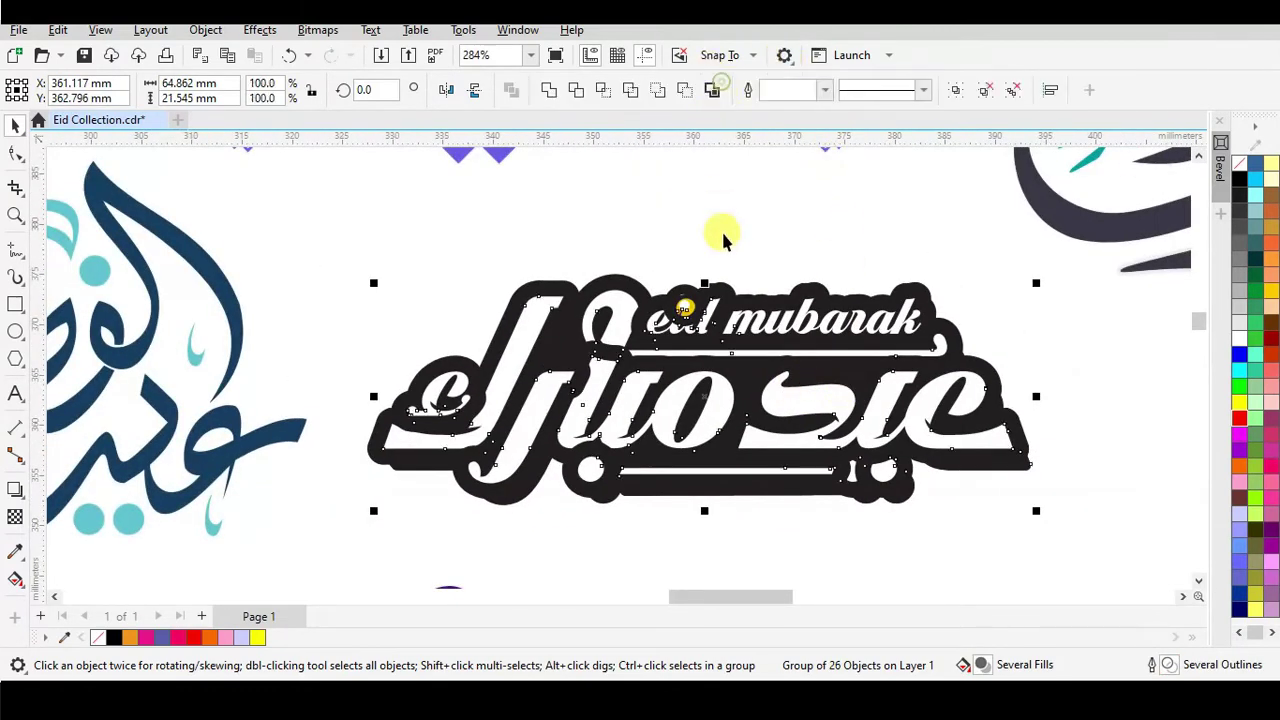
Step: Try moving the small yellow dot above the word "eid" out of the black-outlined lettering
left_click(686, 303)
scroll(684, 300, "up", 2)
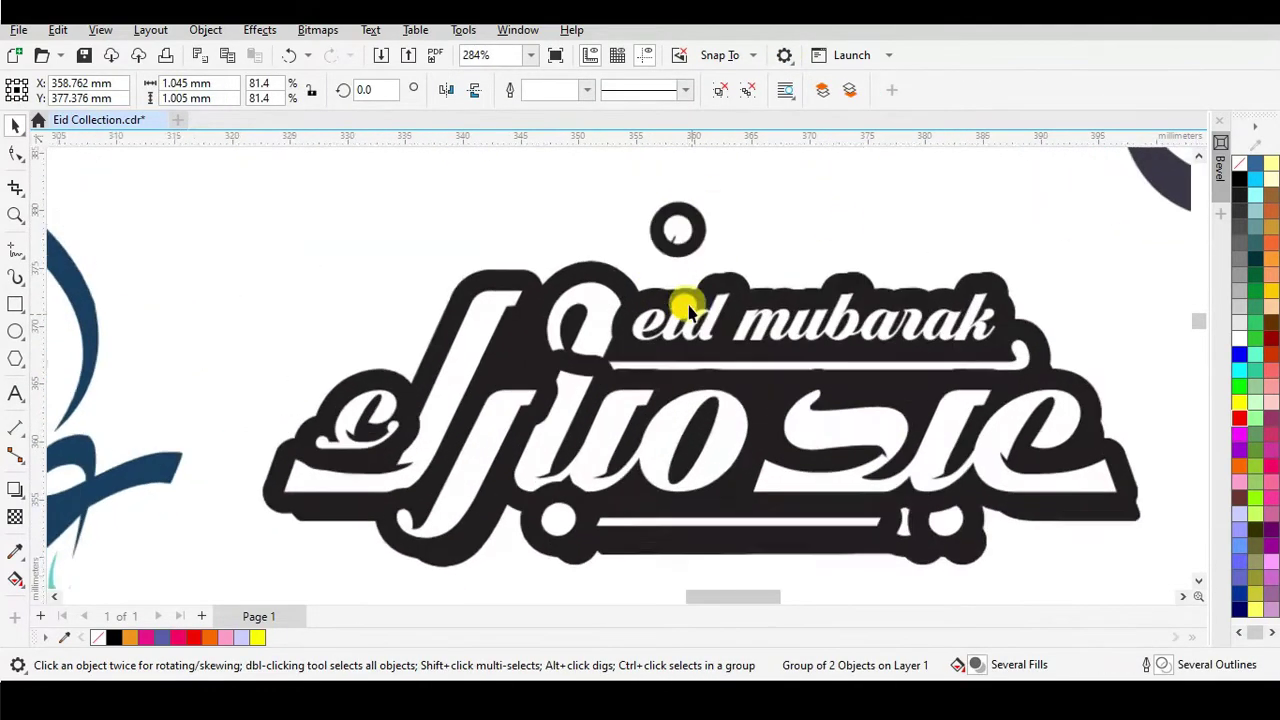
left_click(685, 305, "ctrl")
scroll(686, 307, "up", 5)
mouse_move(686, 307)
left_mouse_down()
mouse_move(686, 266)
mouse_move(680, 303)
left_mouse_up()
left_click(689, 287)
scroll(695, 285, "down", 5)
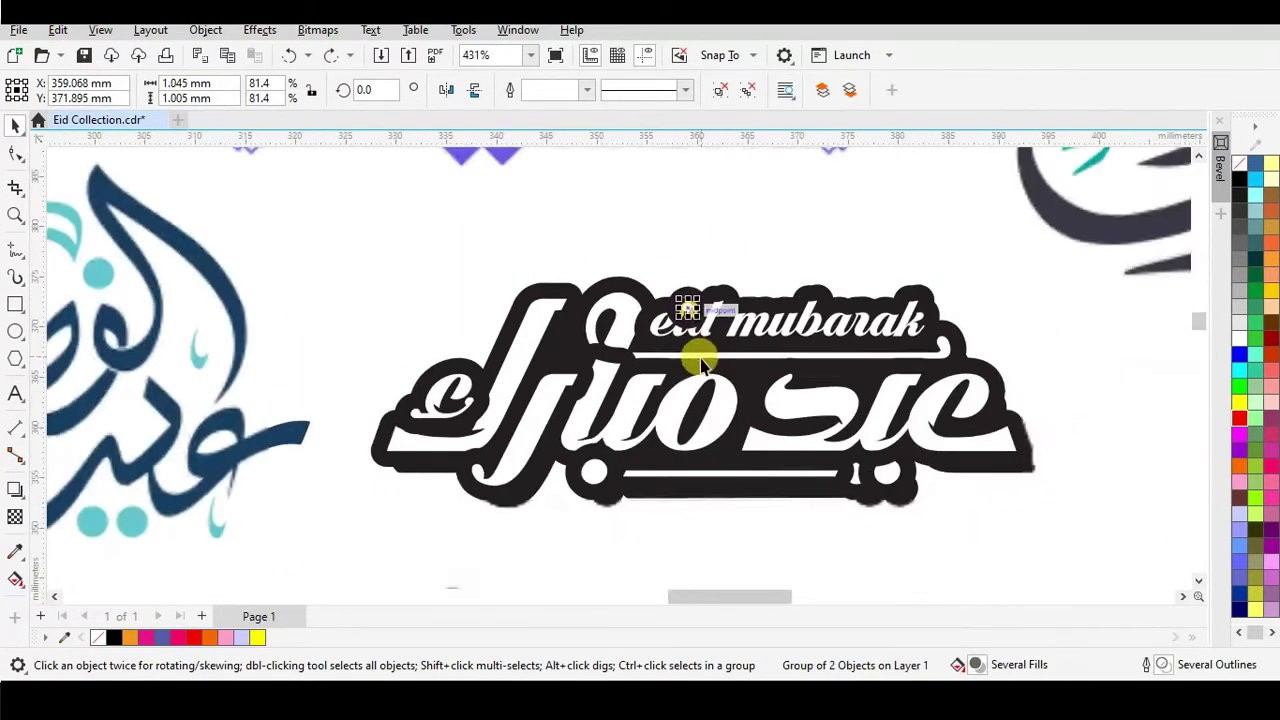
Step: Try moving the white middle letter group of the black-outlined lettering sideways and filling it yellow
left_click(677, 364)
scroll(677, 390, "up", 3)
scroll(678, 396, "down", 2)
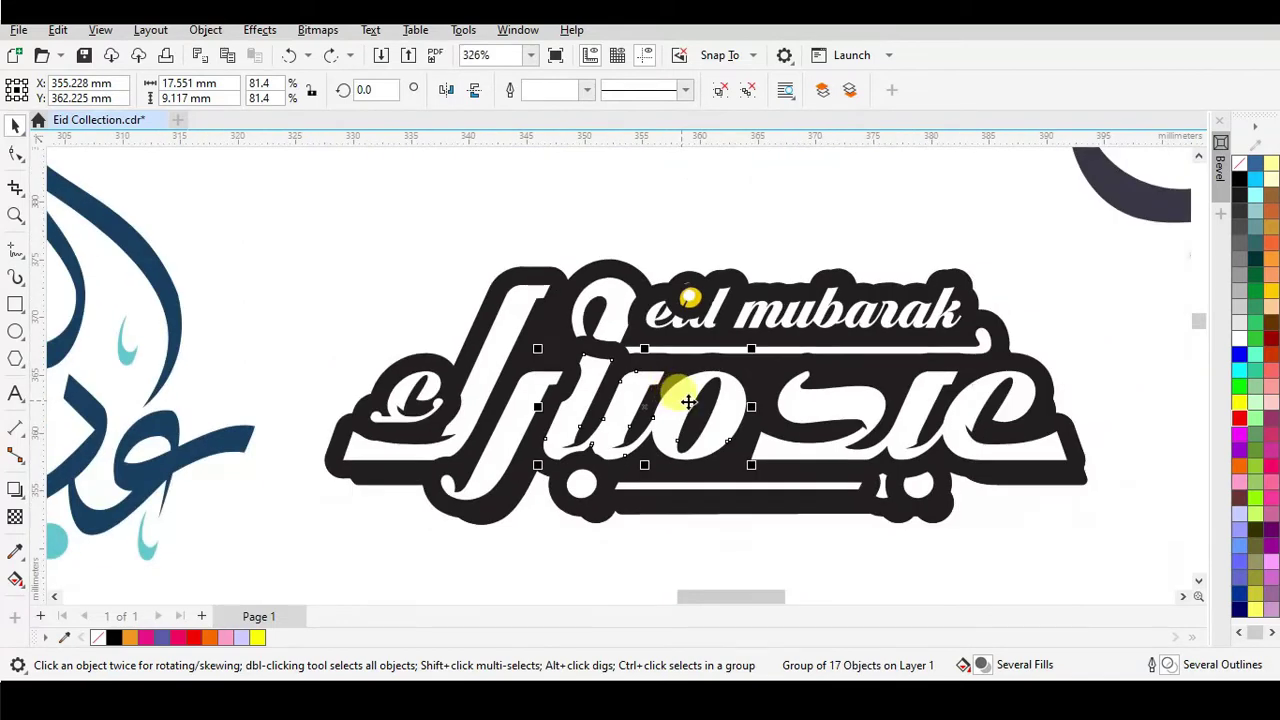
left_click_drag(677, 386, 751, 388)
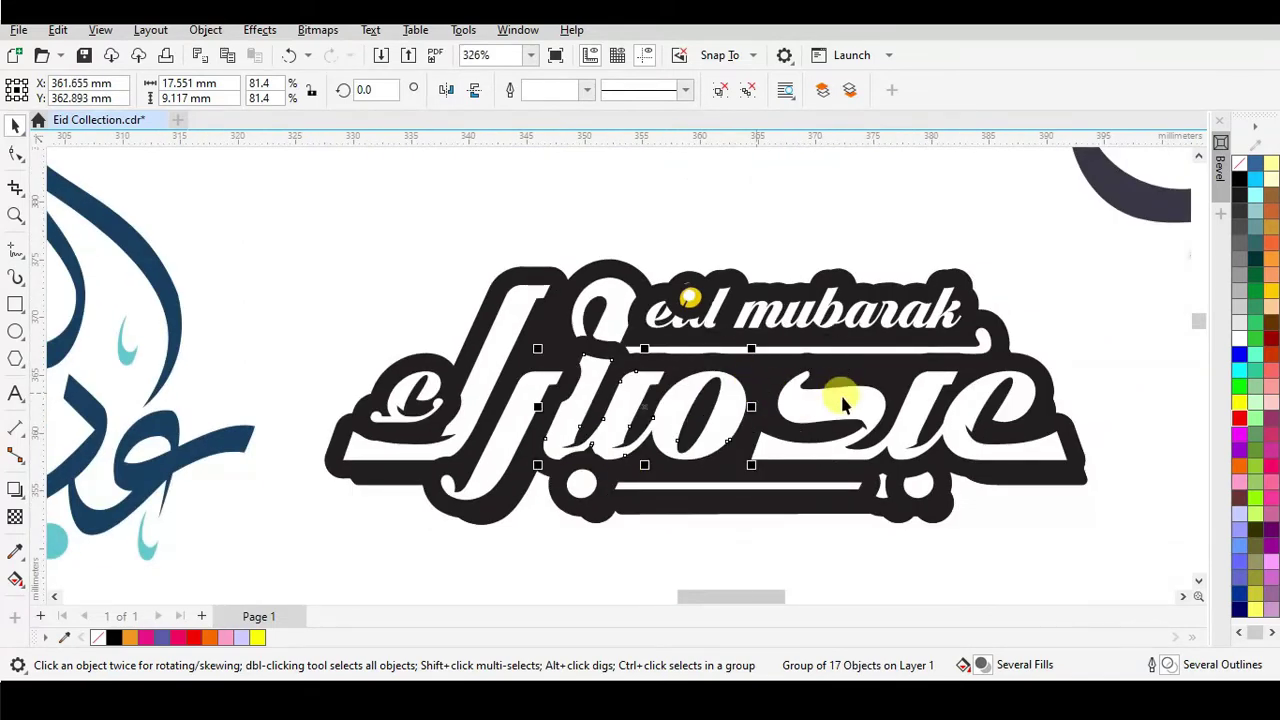
left_click(1238, 410)
key("ctrl+z")
scroll(870, 375, "down", 2)
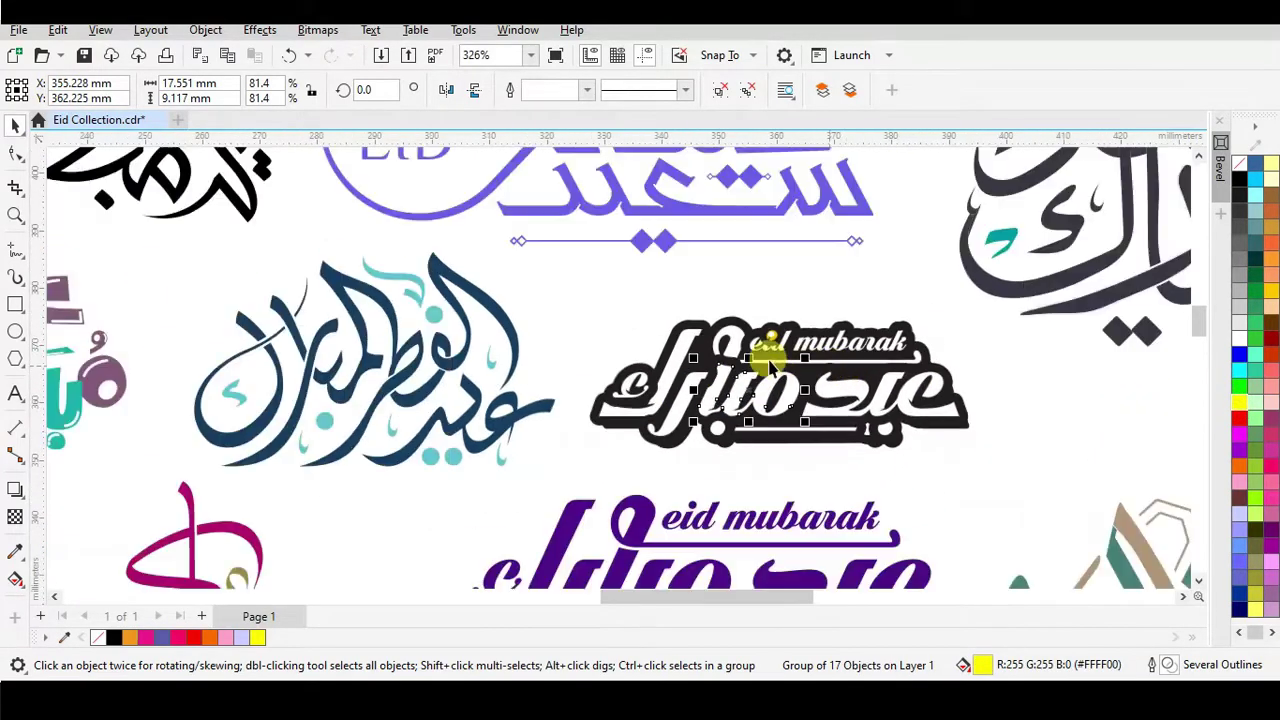
Step: Select all the separate pieces of the black-outlined Eid Mubarak lettering together
left_click(585, 280)
left_click_drag(1034, 489, 1034, 489)
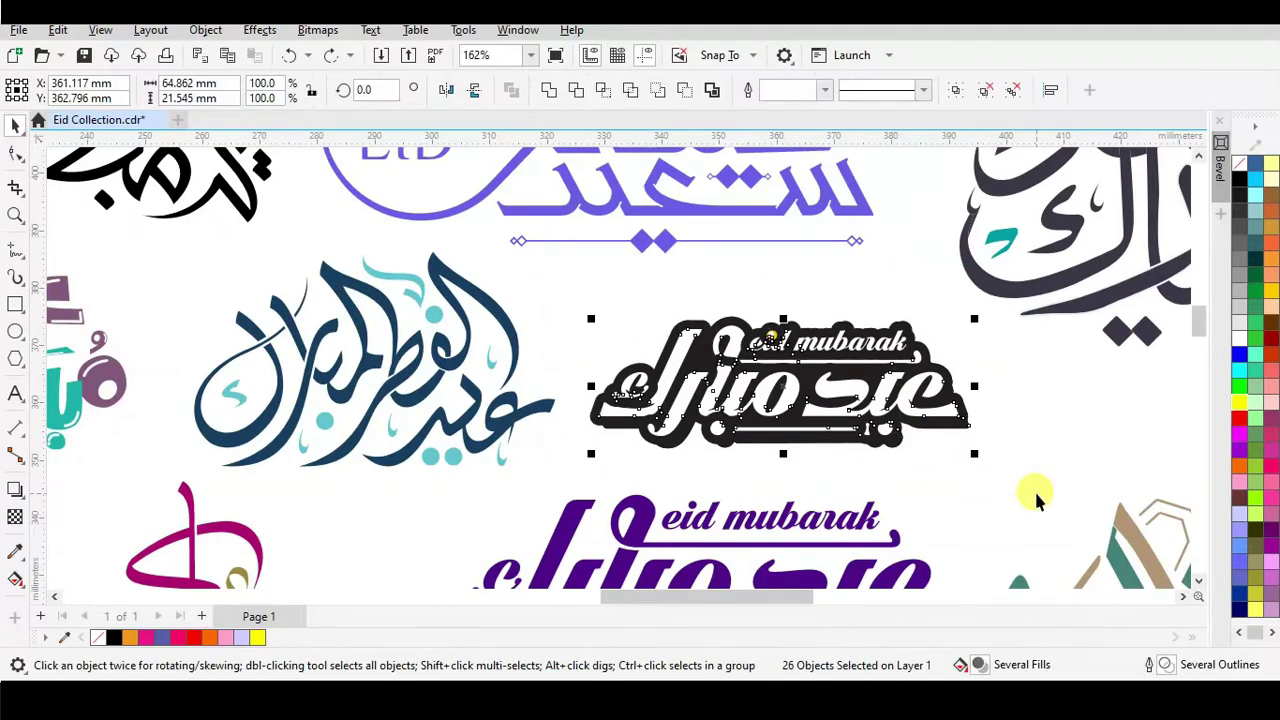
Step: Fill the purple Eid Mubarak lettering group with plum, R:153 G:51 B:102 (#993366)
scroll(829, 400, "down", 2)
scroll(770, 445, "up", 2)
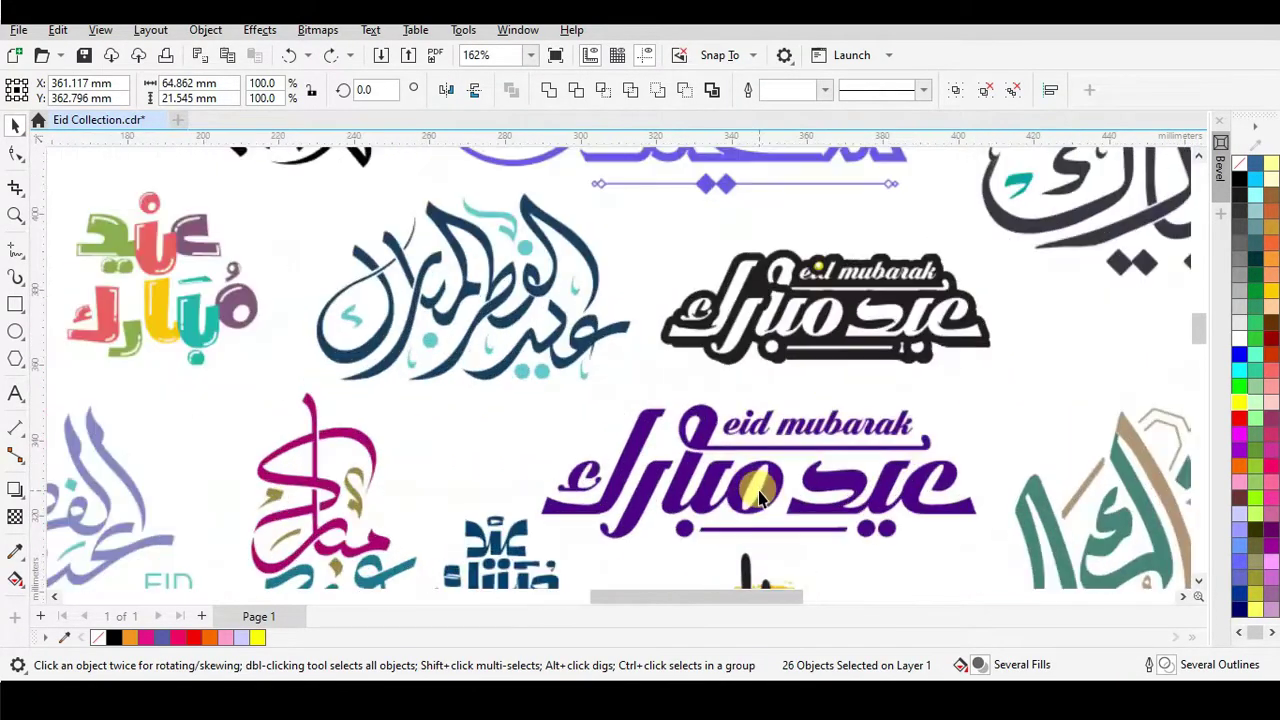
left_click(775, 481)
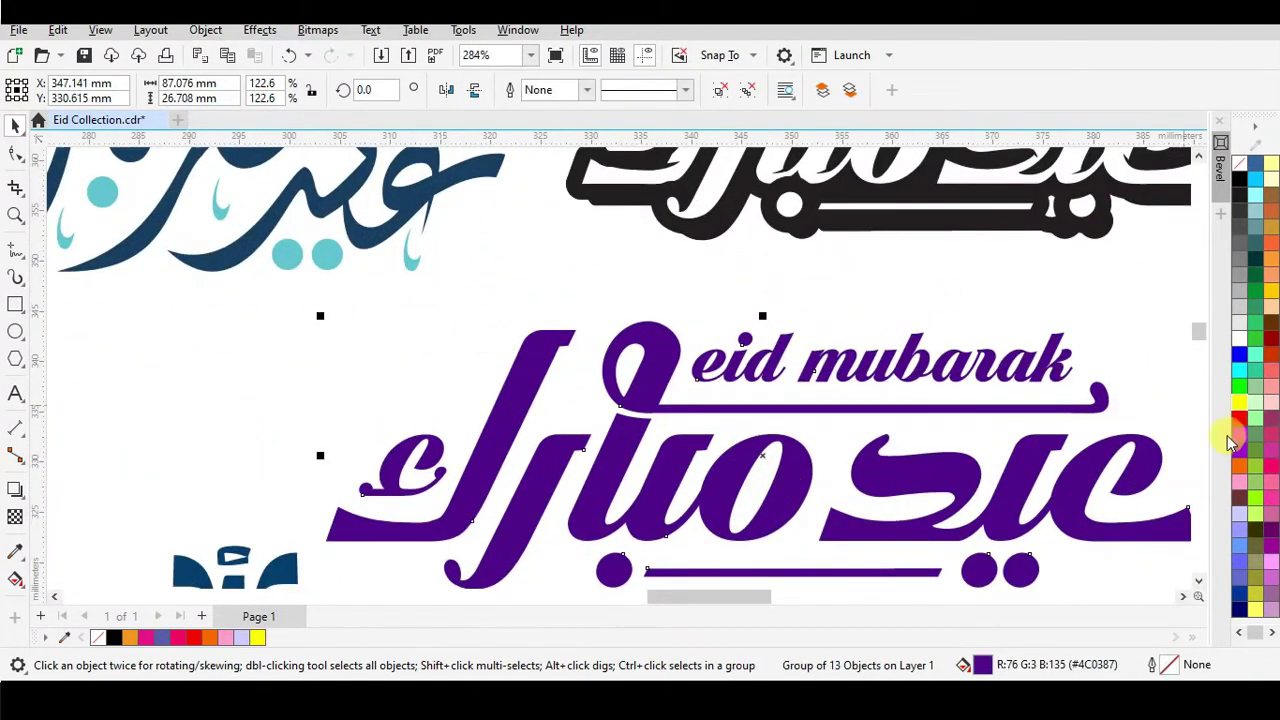
left_click(1261, 428)
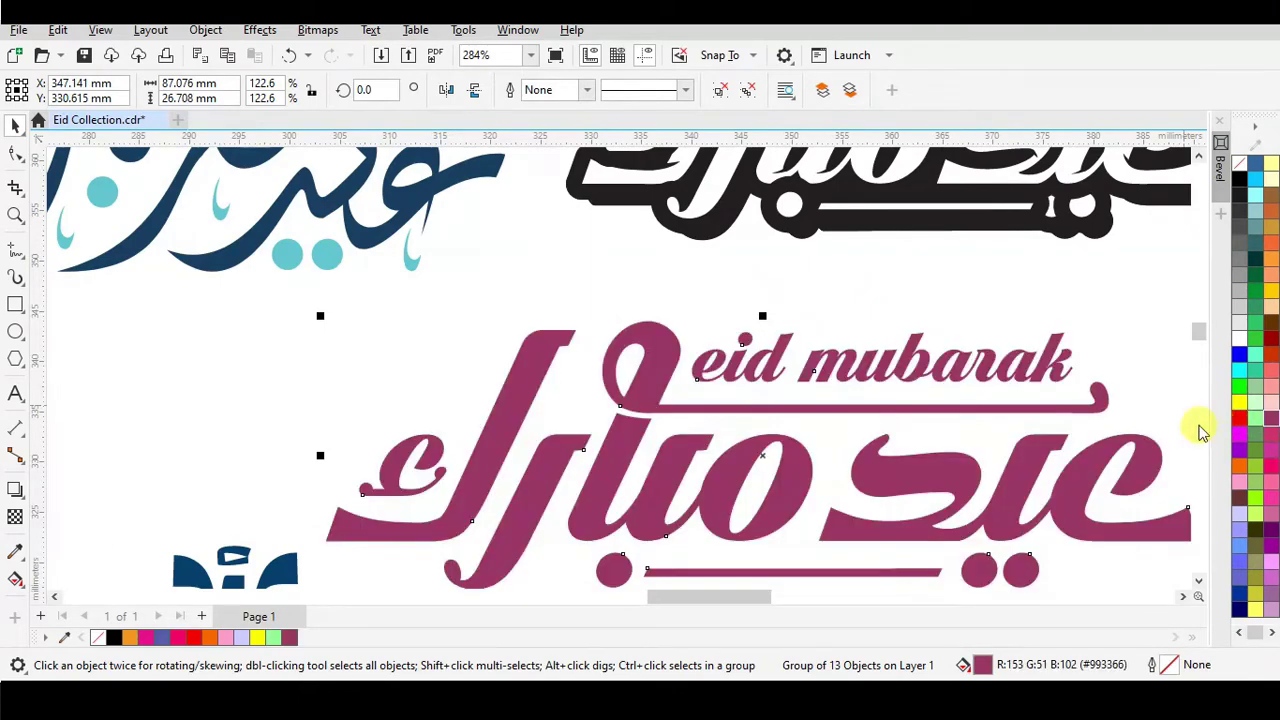
Step: Undo the plum fill on the purple Eid Mubarak lettering and the last edit made before it
key("ctrl+z")
scroll(752, 405, "down", 4)
key("ctrl+z")
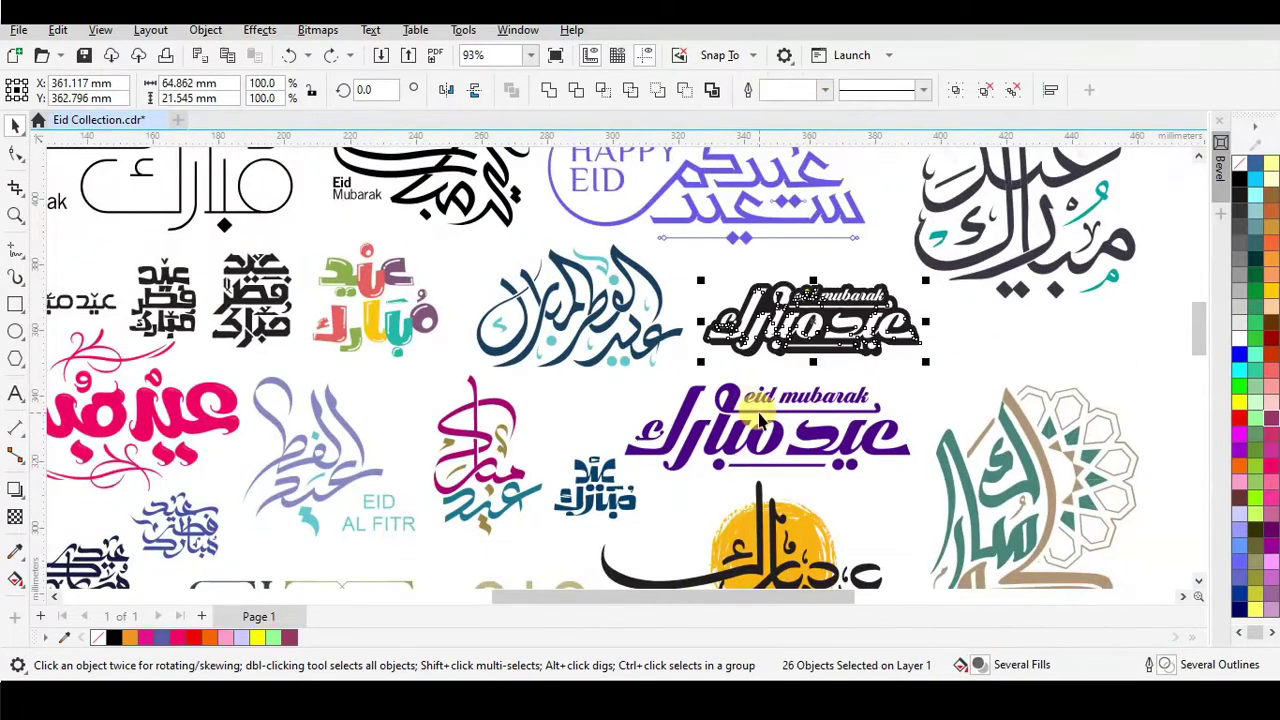
Step: Try a pale green fill on the teal-and-brown Eid calligraphy group with the geometric ornament
scroll(760, 420, "down", 2)
scroll(820, 460, "up", 1)
scroll(890, 500, "down", 1)
scroll(900, 507, "up", 3)
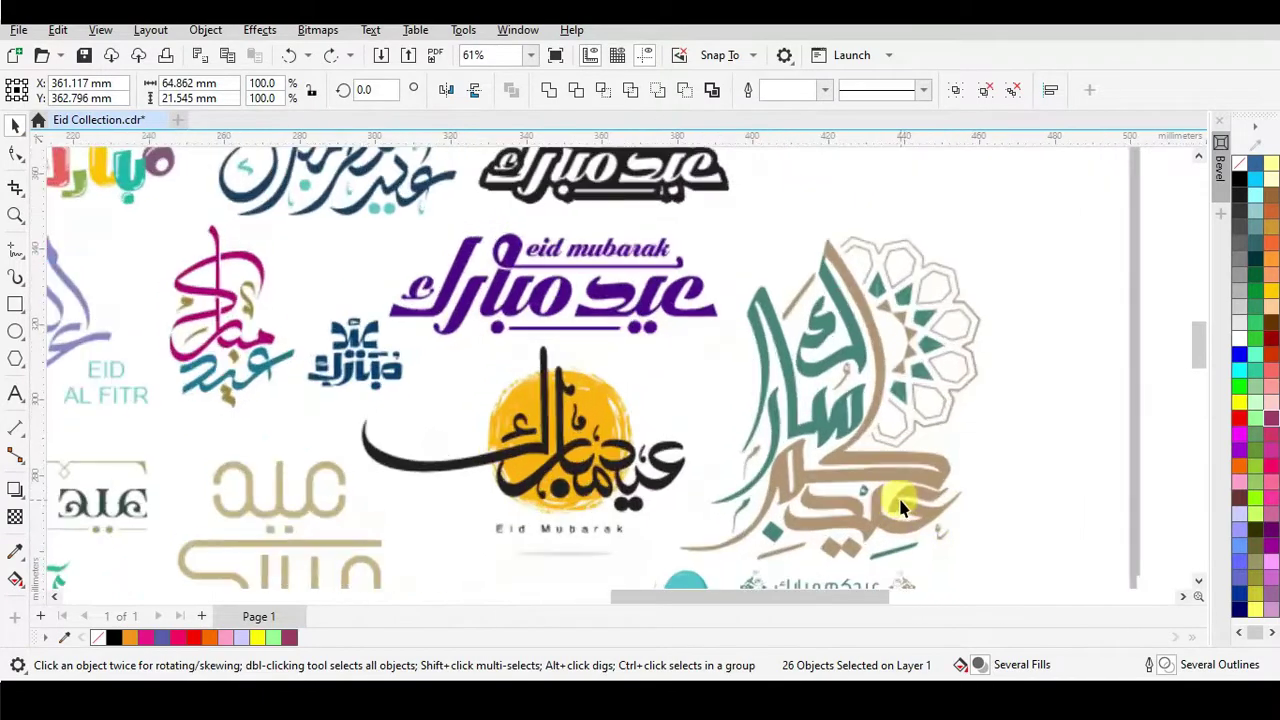
scroll(900, 507, "up", 1)
left_click(866, 451)
scroll(866, 451, "down", 2)
scroll(830, 413, "up", 2)
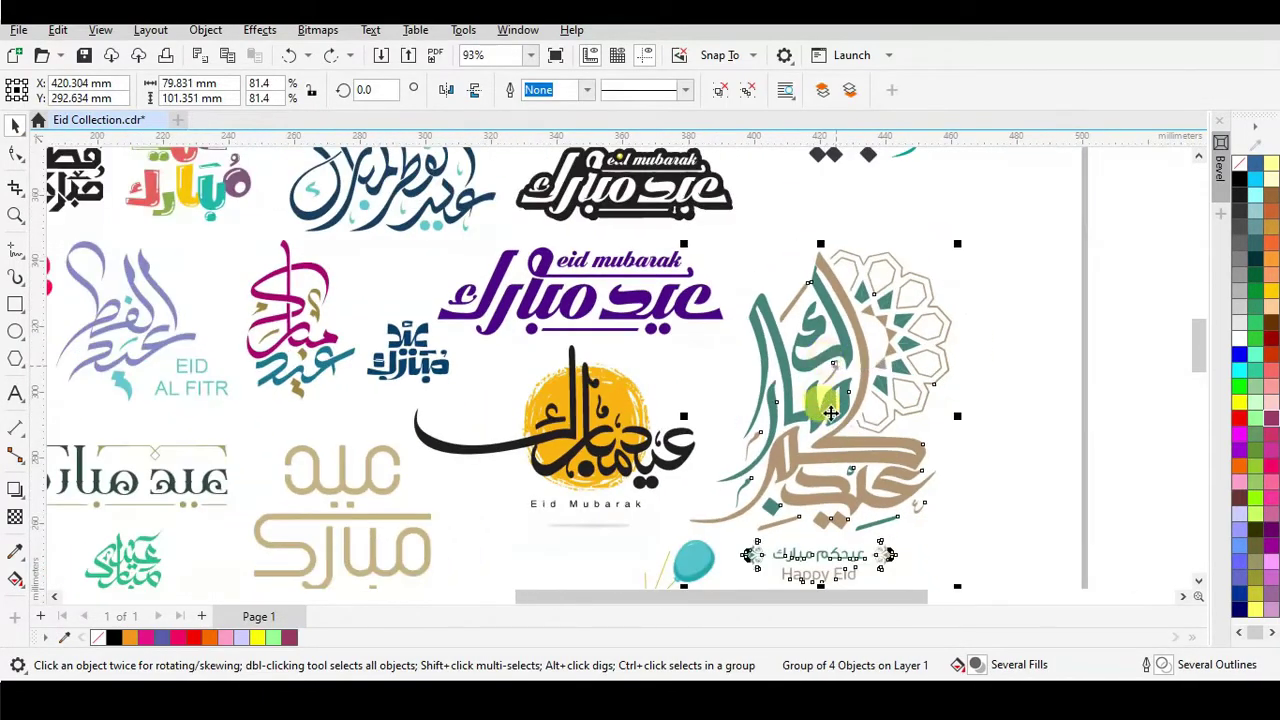
scroll(829, 523, "down", 1)
scroll(915, 370, "up", 2)
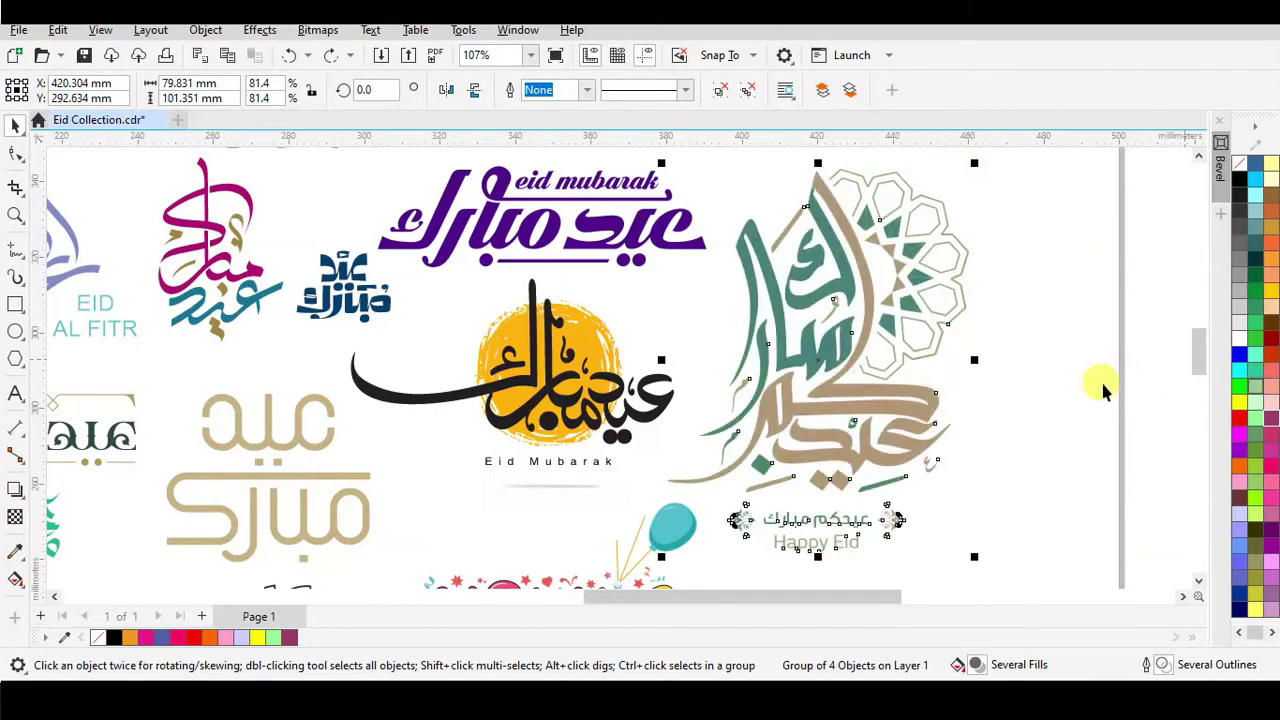
scroll(943, 337, "down", 1)
scroll(632, 366, "down", 2)
Step: Ungroup the Eid Mubarak design with the orange brushed circle and select its circle and its black lettering individually
scroll(632, 366, "up", 2)
left_click(651, 366)
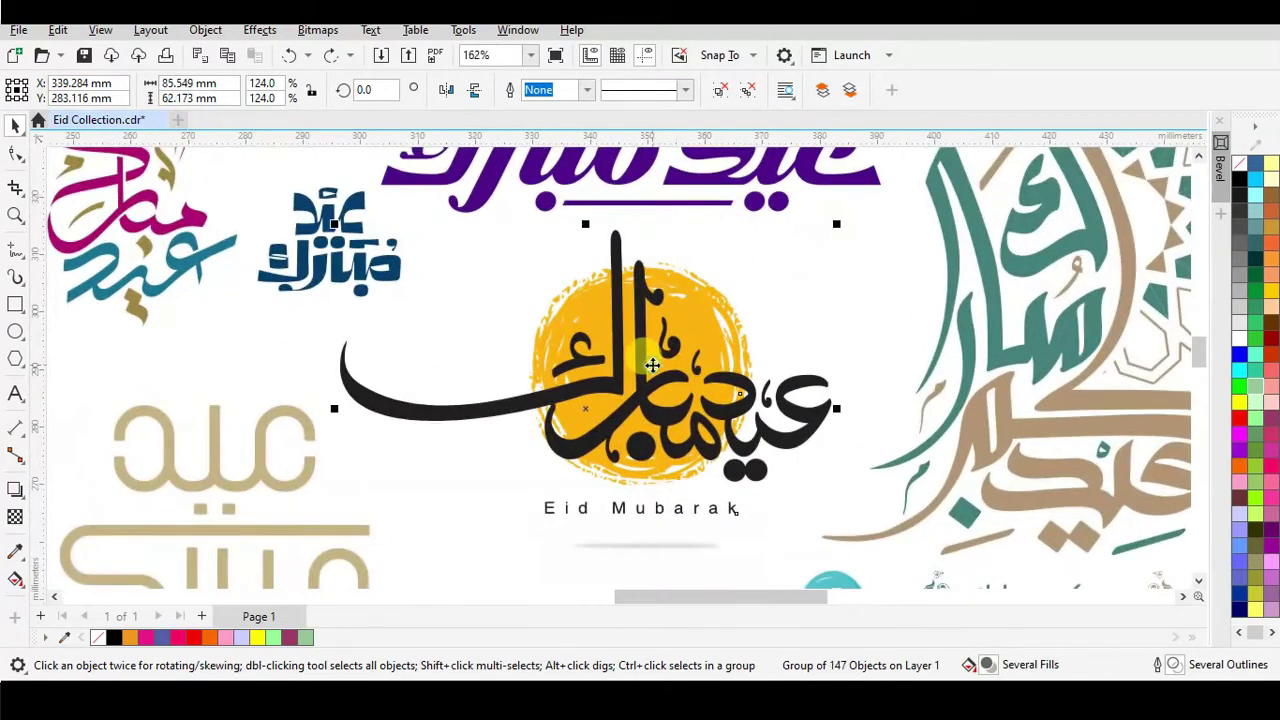
left_click(718, 95)
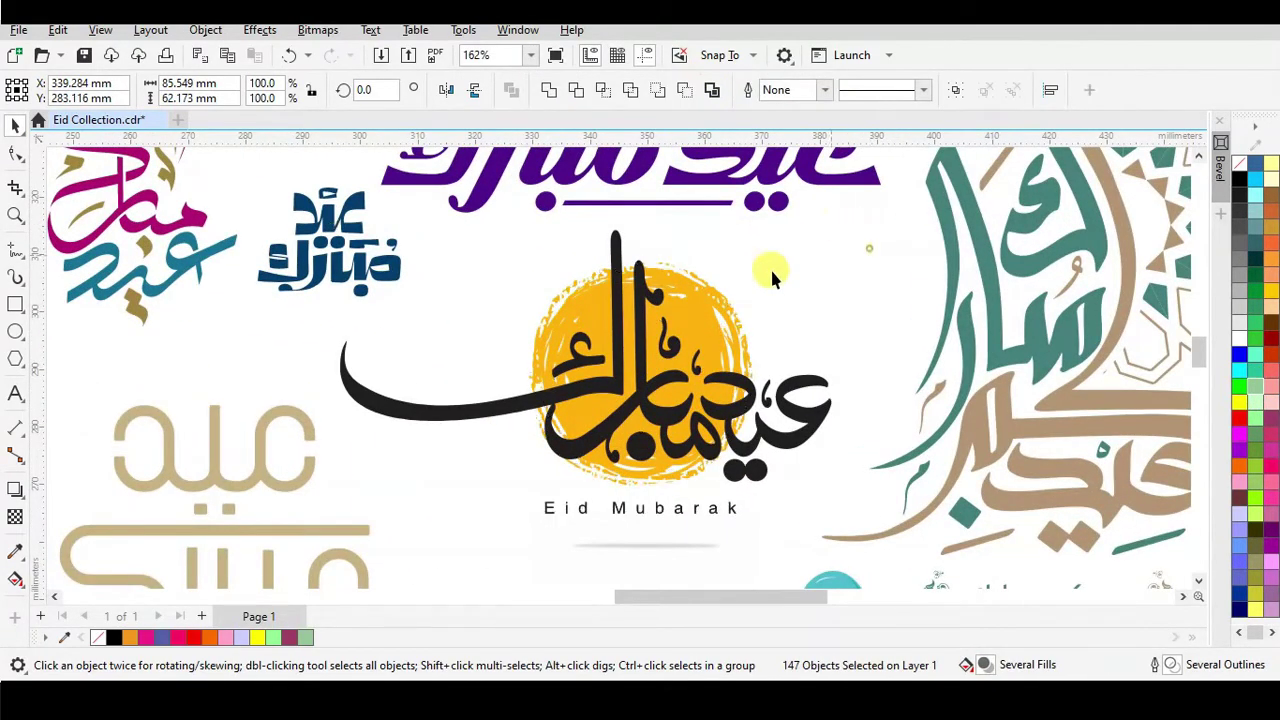
left_click(748, 292)
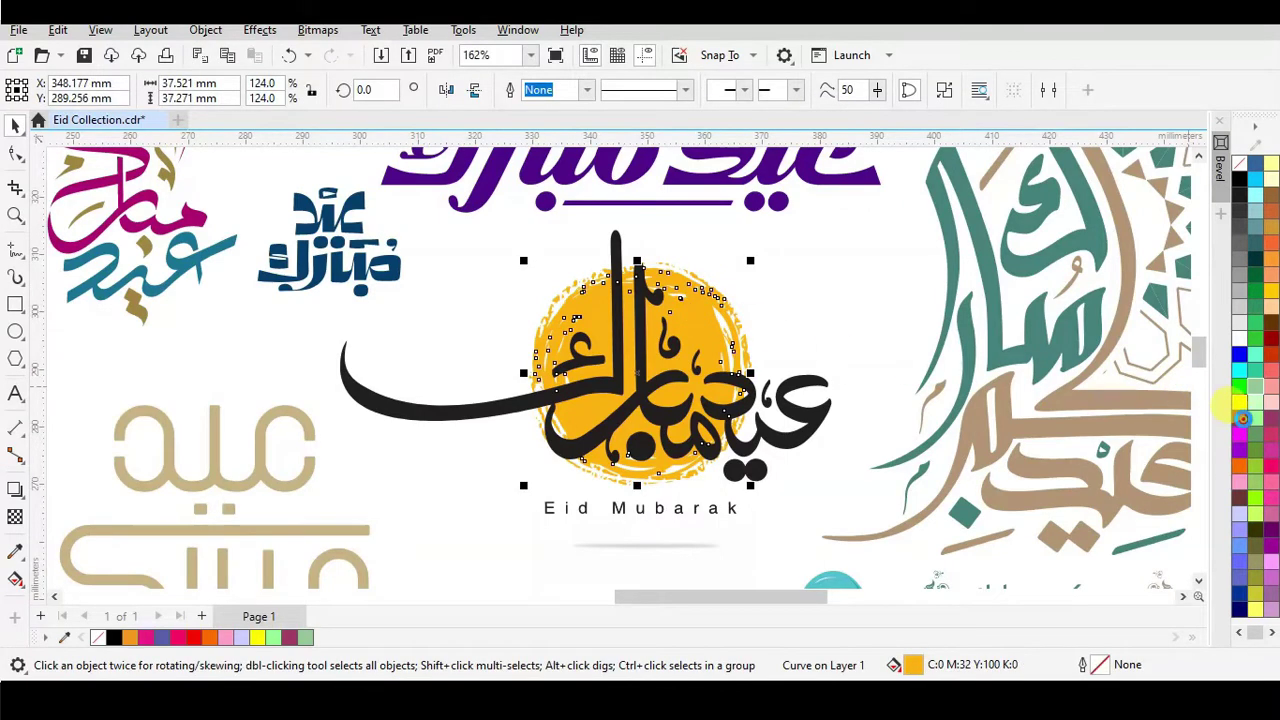
left_click(812, 418)
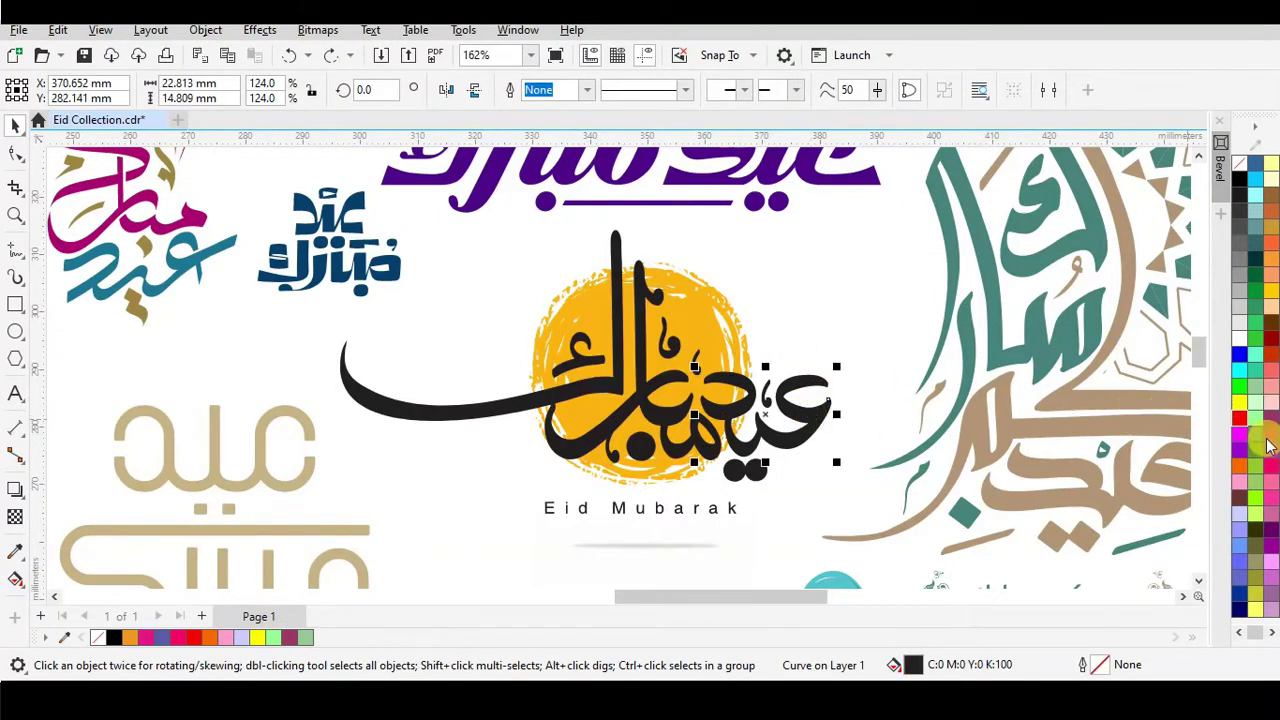
Step: Try a bright pink fill on the small dark blue Eid Mubarak lettering group
scroll(847, 296, "down", 5)
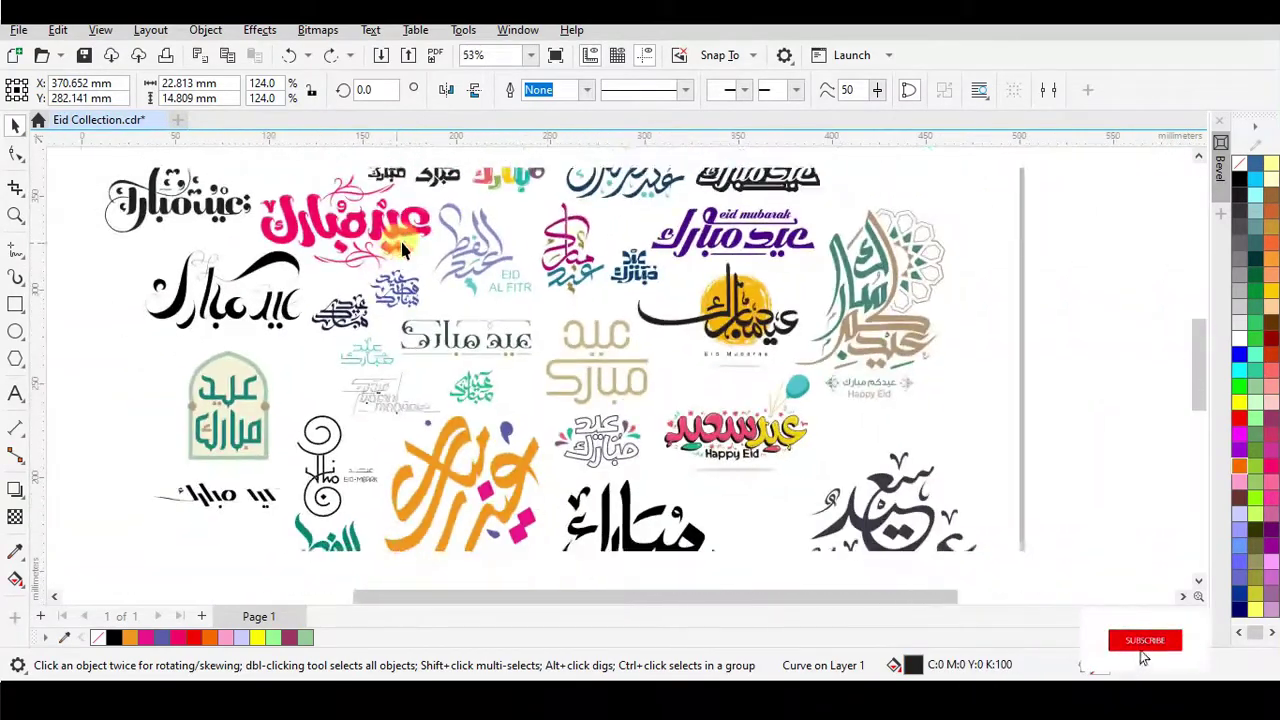
scroll(609, 218, "up", 5)
scroll(672, 341, "up", 2)
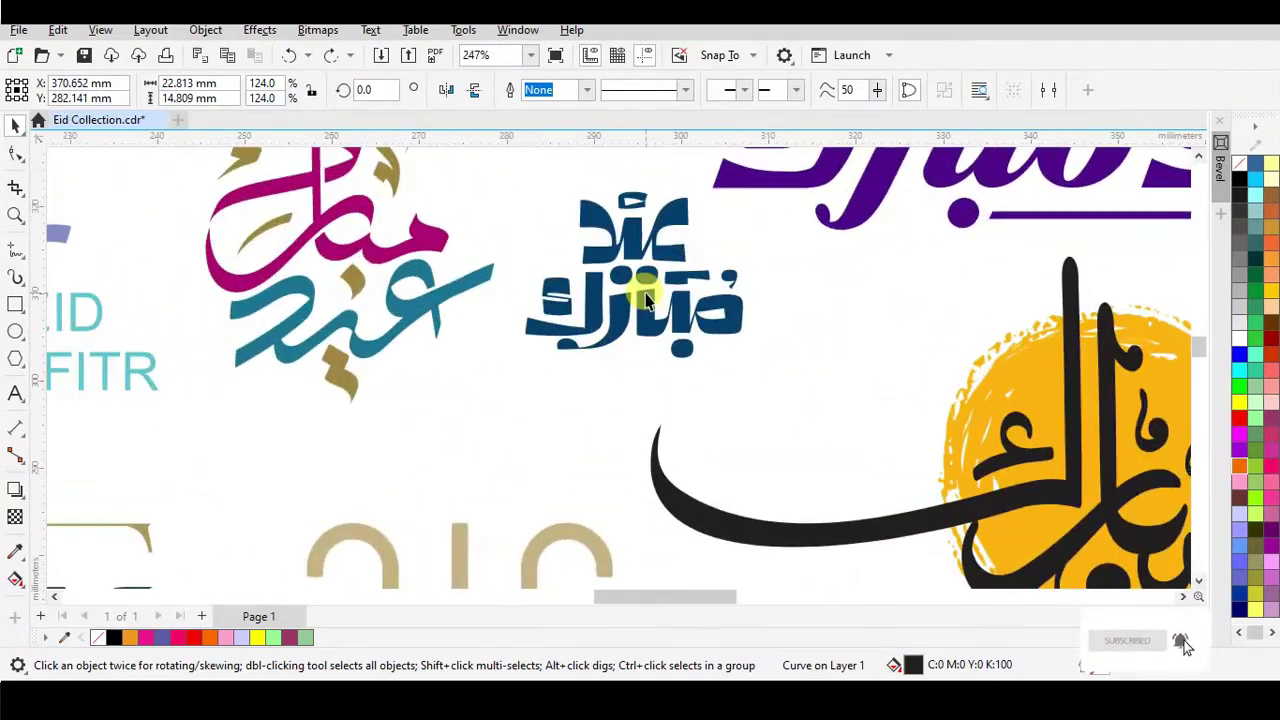
left_click(646, 288)
scroll(646, 288, "down", 3)
scroll(640, 270, "up", 4)
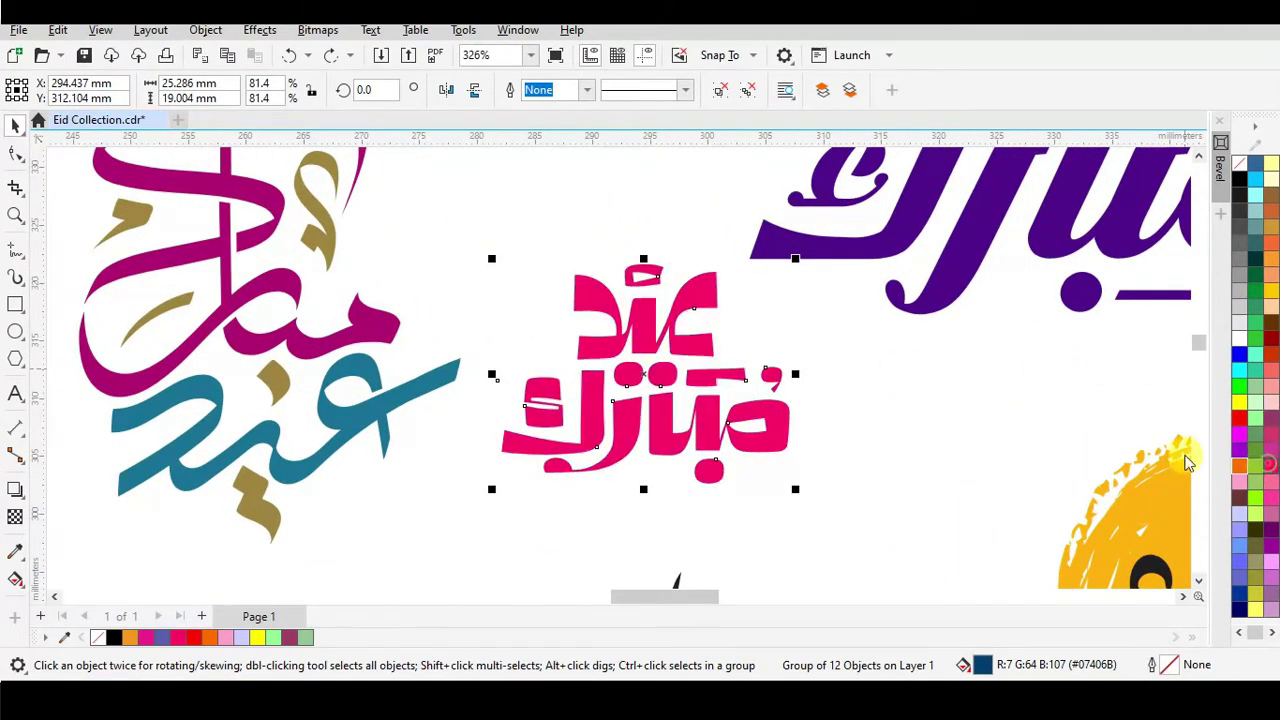
Step: Try a dark purple fill on the magenta-and-teal Eid Mubarak group and a navy fill on the lavender Eid Al Fitr group
scroll(414, 320, "down", 2)
left_click(422, 347)
scroll(422, 347, "down", 4)
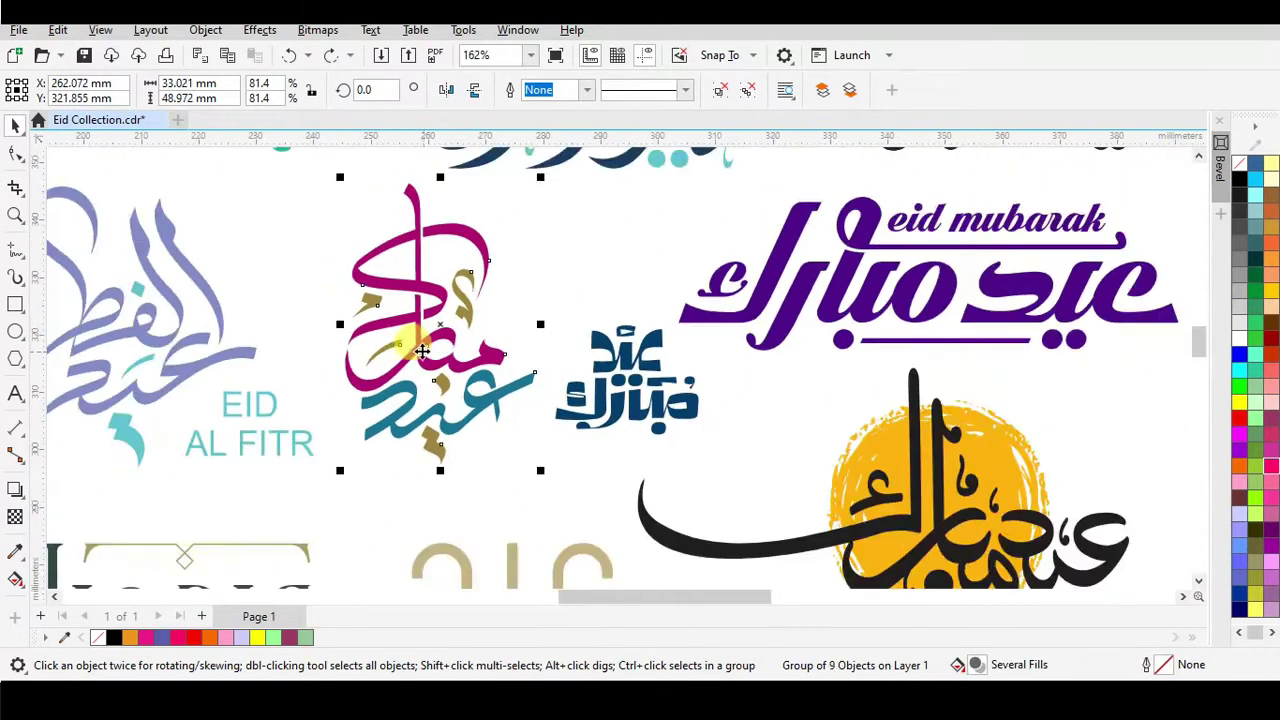
scroll(257, 312, "up", 3)
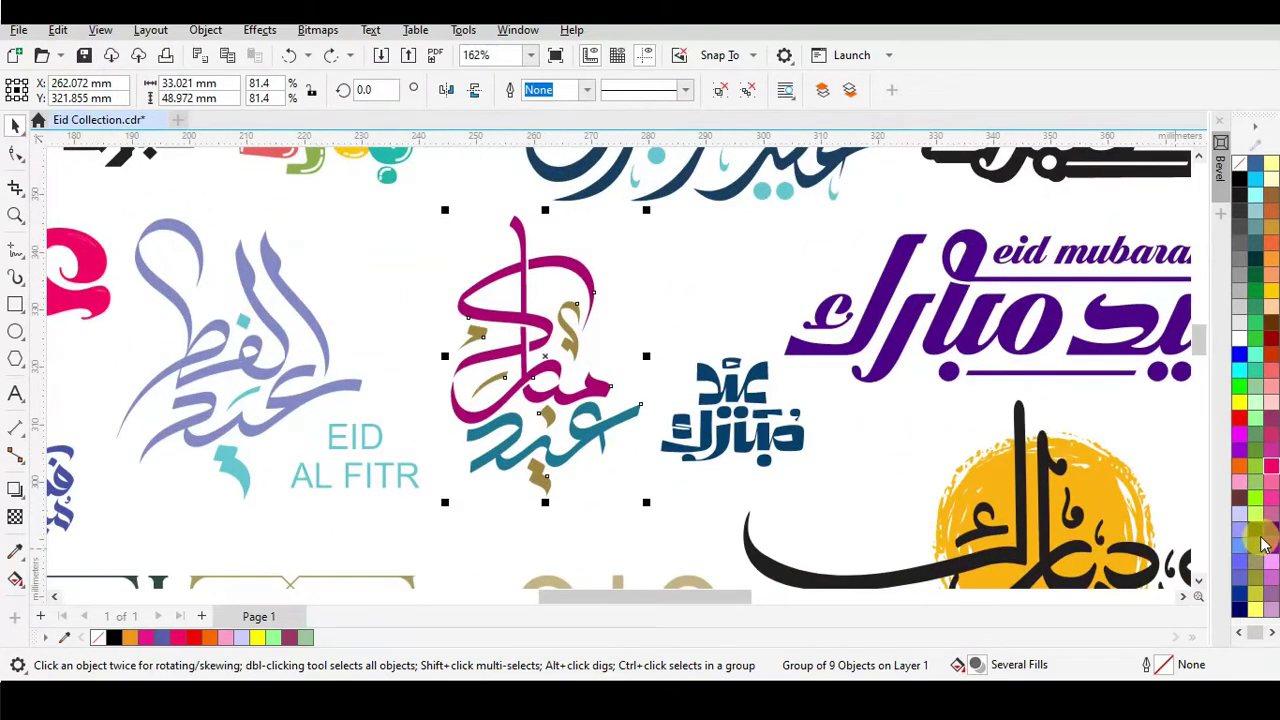
scroll(405, 425, "down", 1)
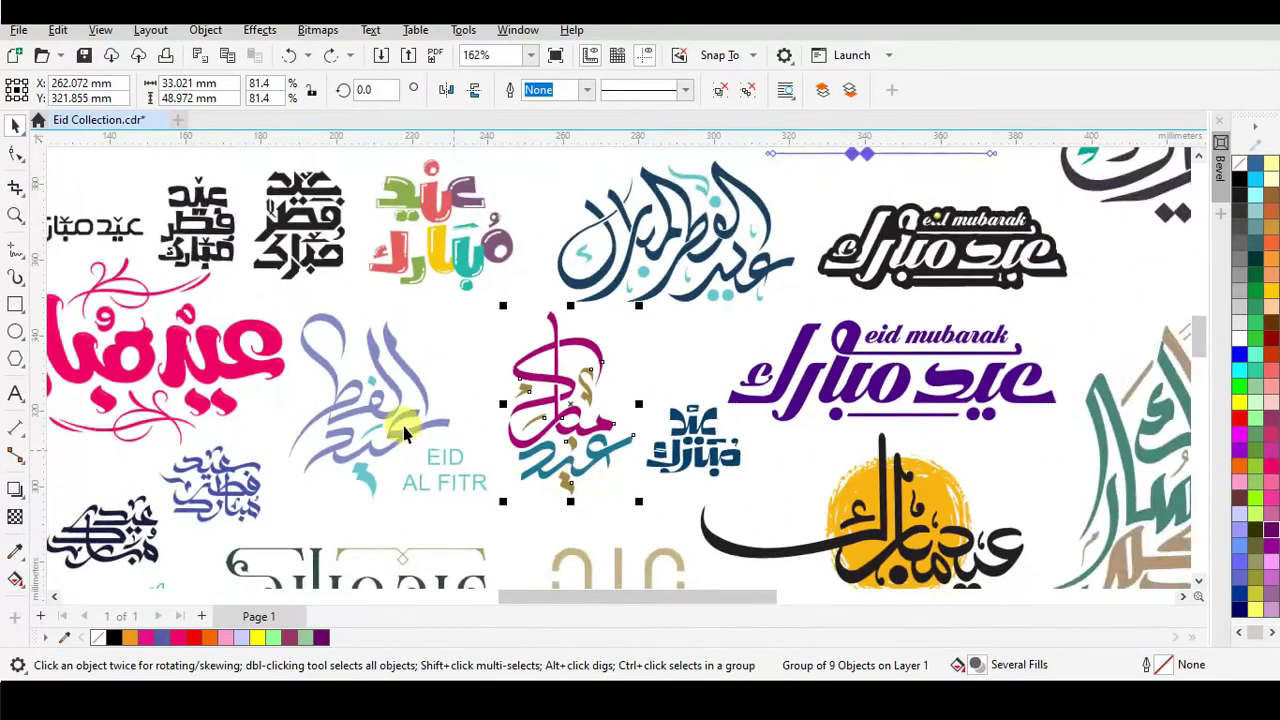
scroll(378, 435, "up", 2)
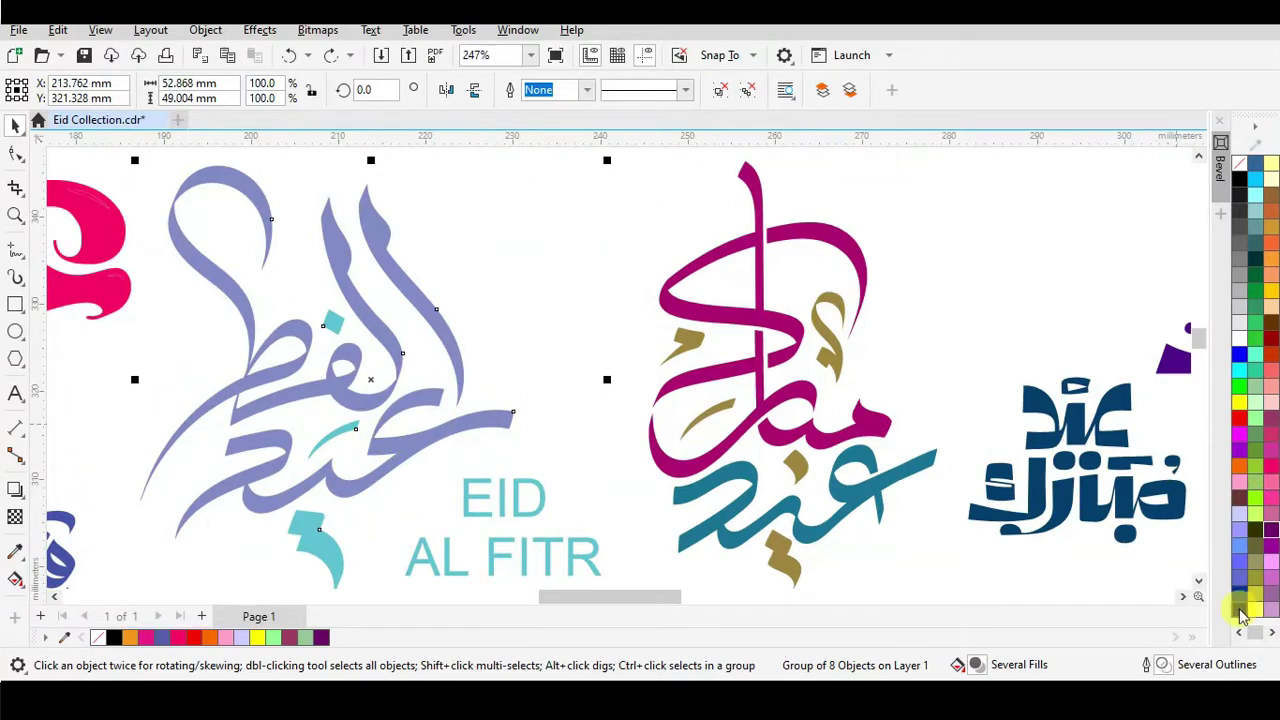
scroll(943, 515, "down", 3)
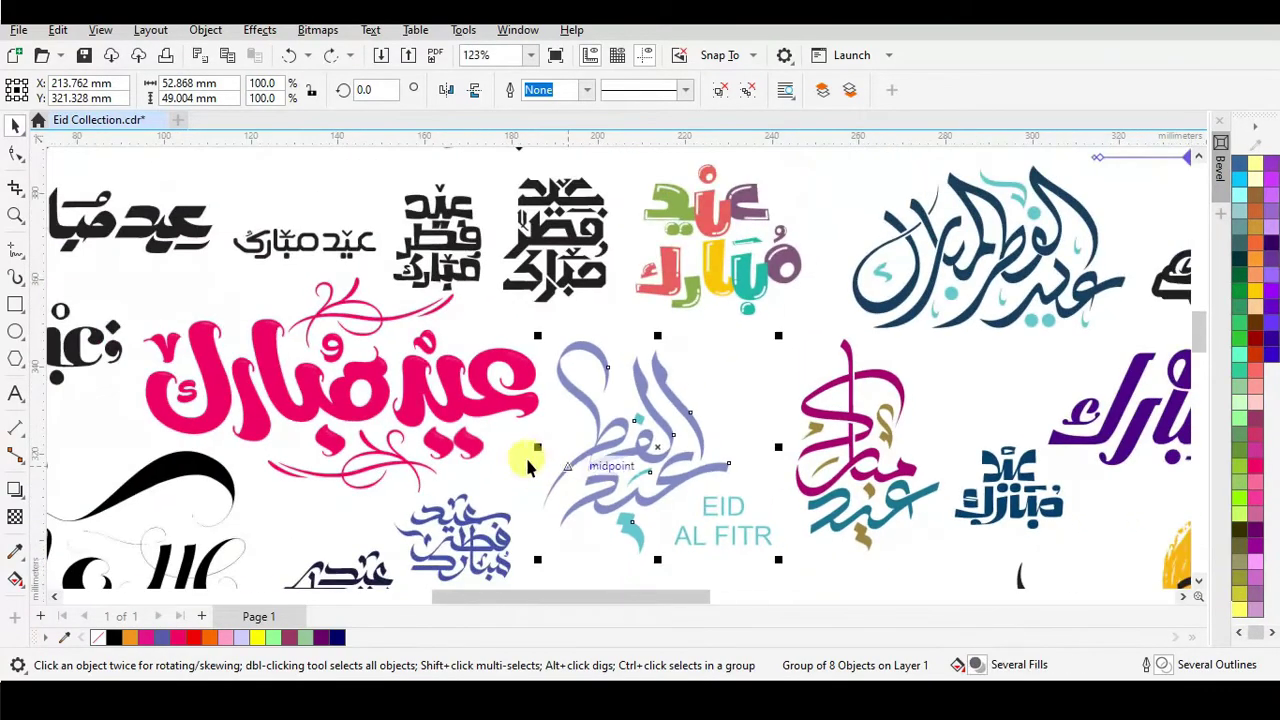
Step: Try filling the pink Eid Mubarak lettering with flourishes with R:204 G:51 B:102 (#CC3366)
scroll(415, 418, "up", 2)
left_click(404, 388)
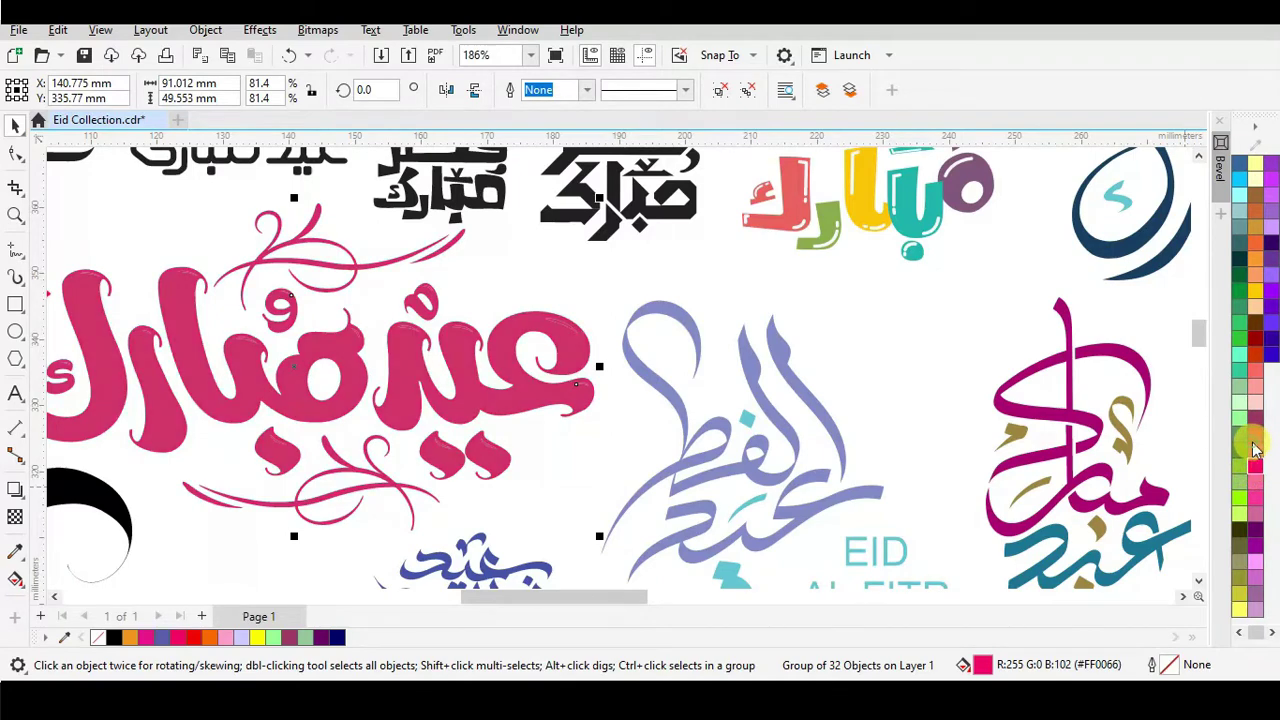
left_click(1255, 466)
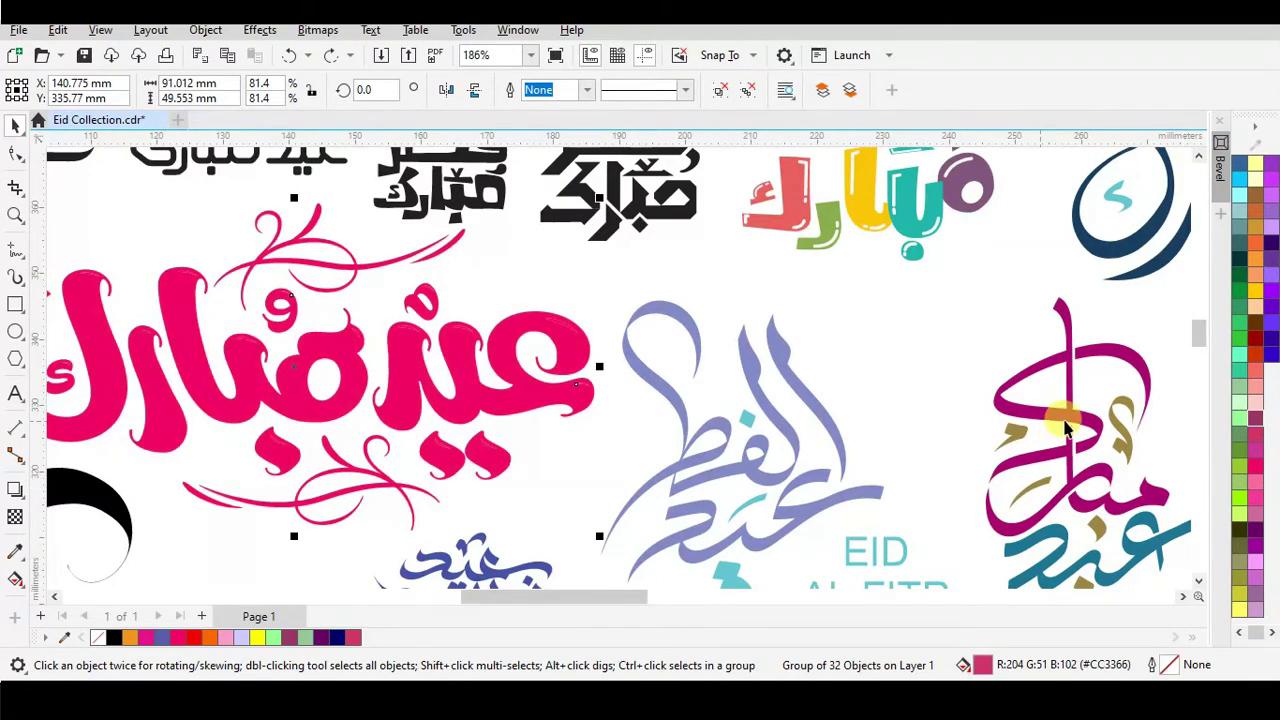
scroll(735, 343, "down", 2)
Step: Try filling the rounded black three-line Eid lettering group with blue, R:51 G:0 B:204 (#3300CC), and undo the fill
scroll(733, 341, "up", 3)
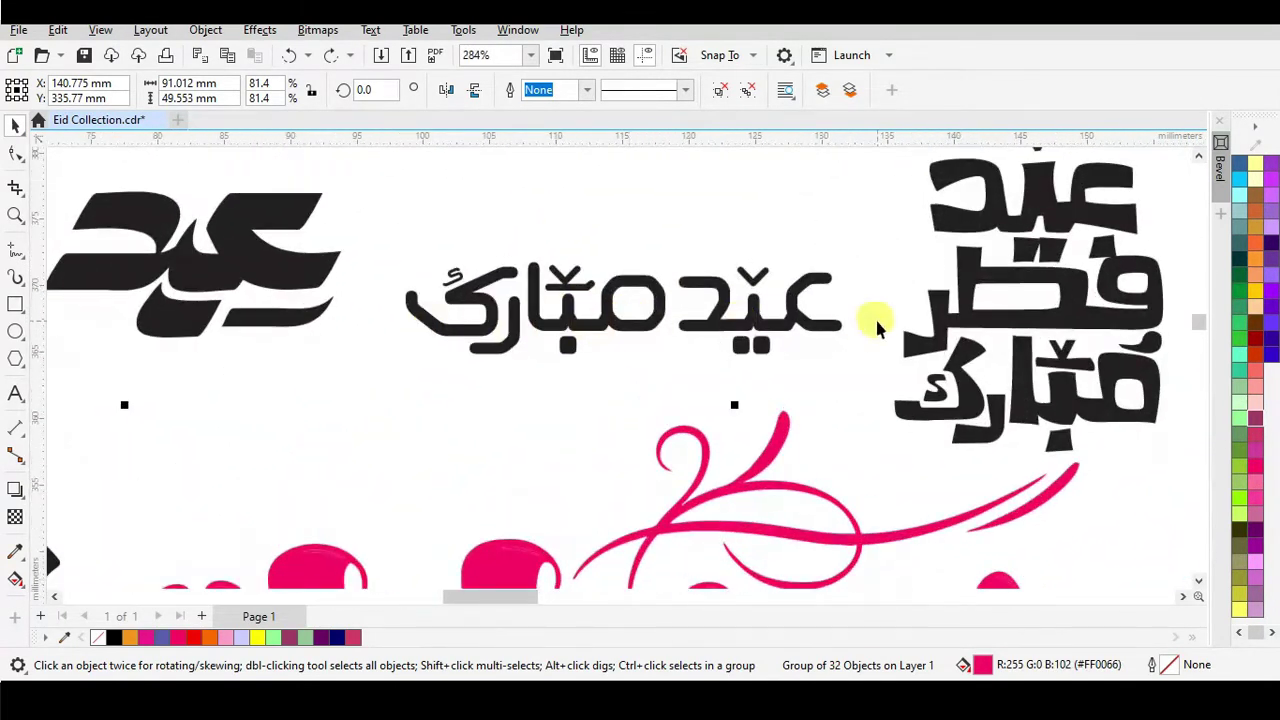
scroll(812, 322, "down", 3)
scroll(937, 263, "up", 4)
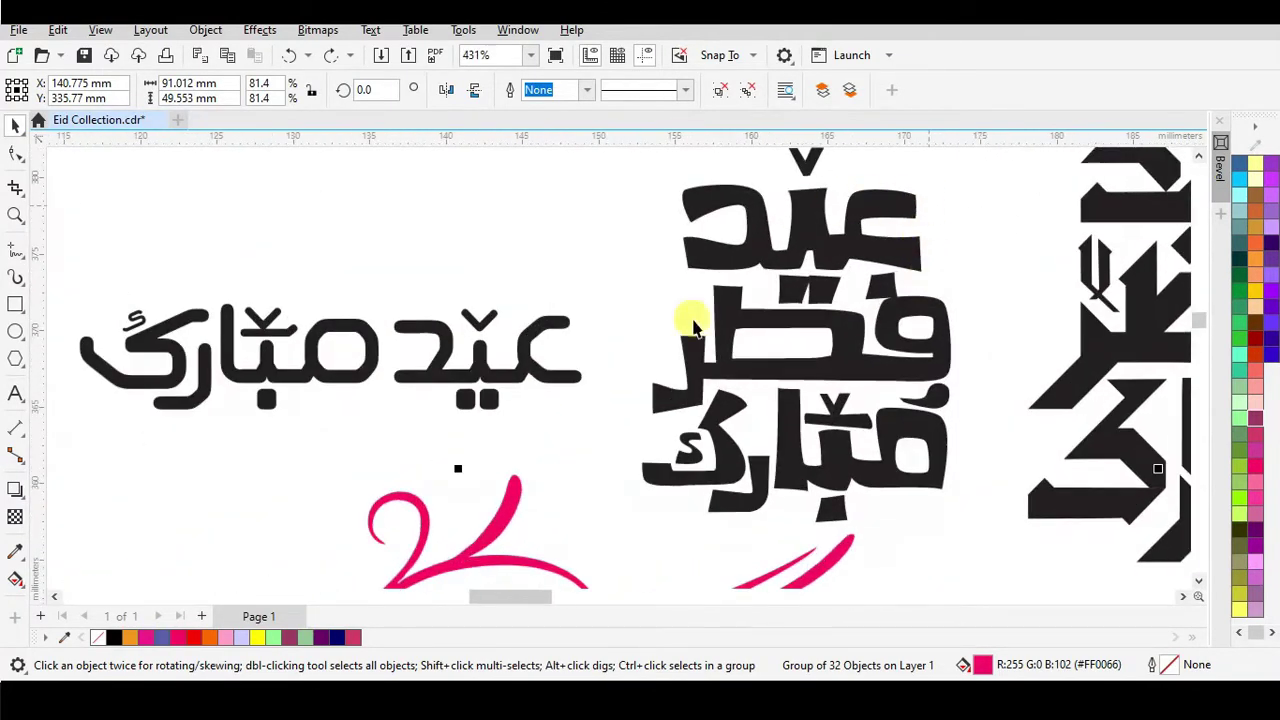
left_click(884, 370)
scroll(877, 371, "down", 2)
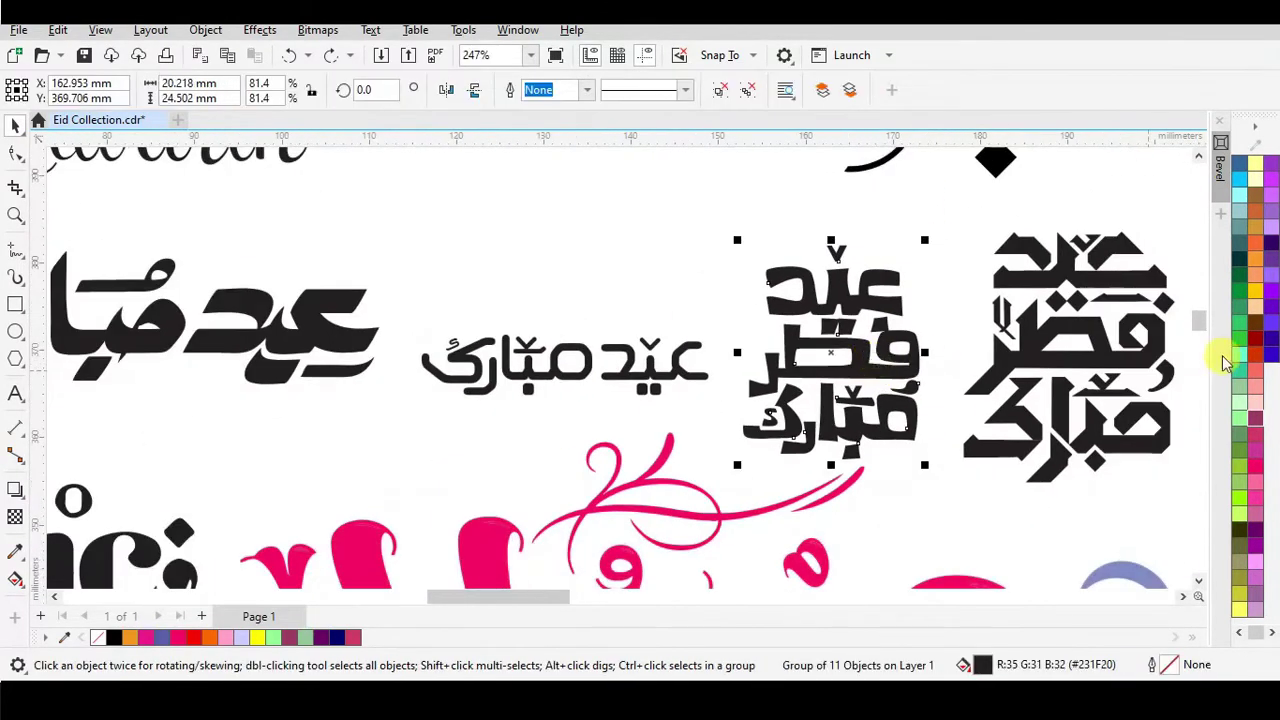
scroll(1033, 354, "down", 3)
scroll(1089, 347, "up", 3)
key("ctrl+z")
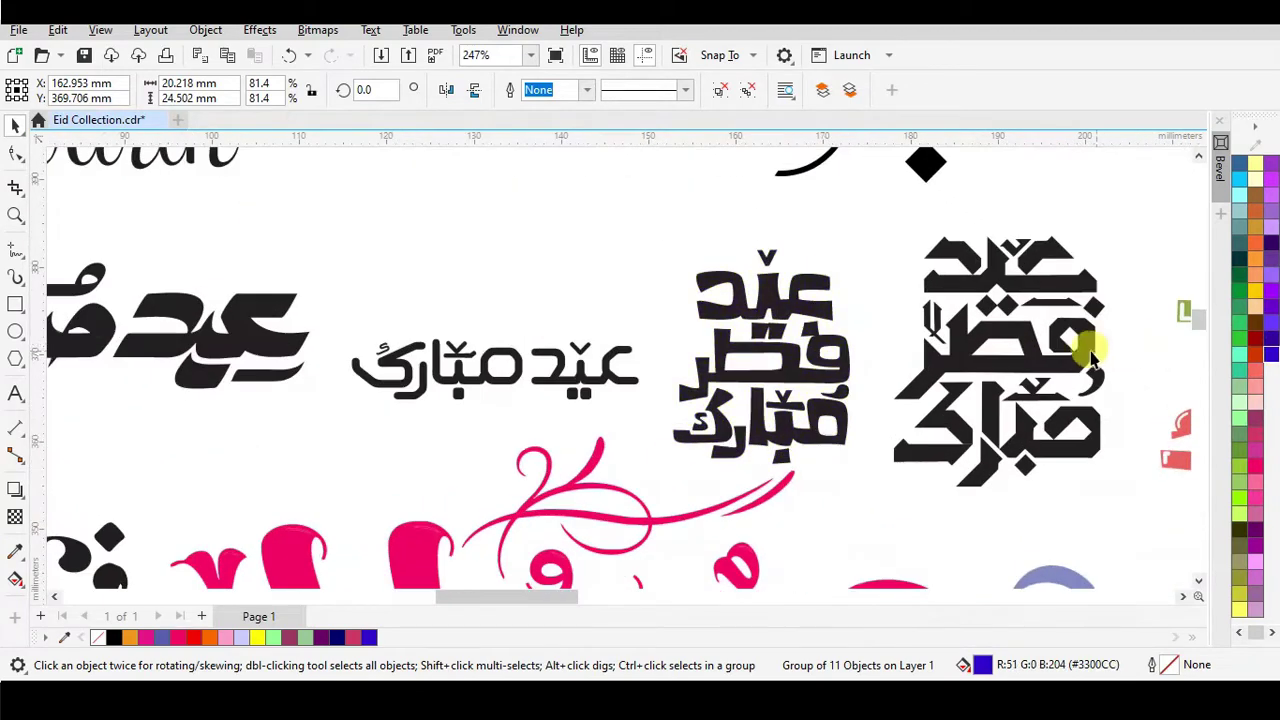
Step: Try a dark indigo fill on the angular black three-line Eid lettering group
left_click(1034, 355)
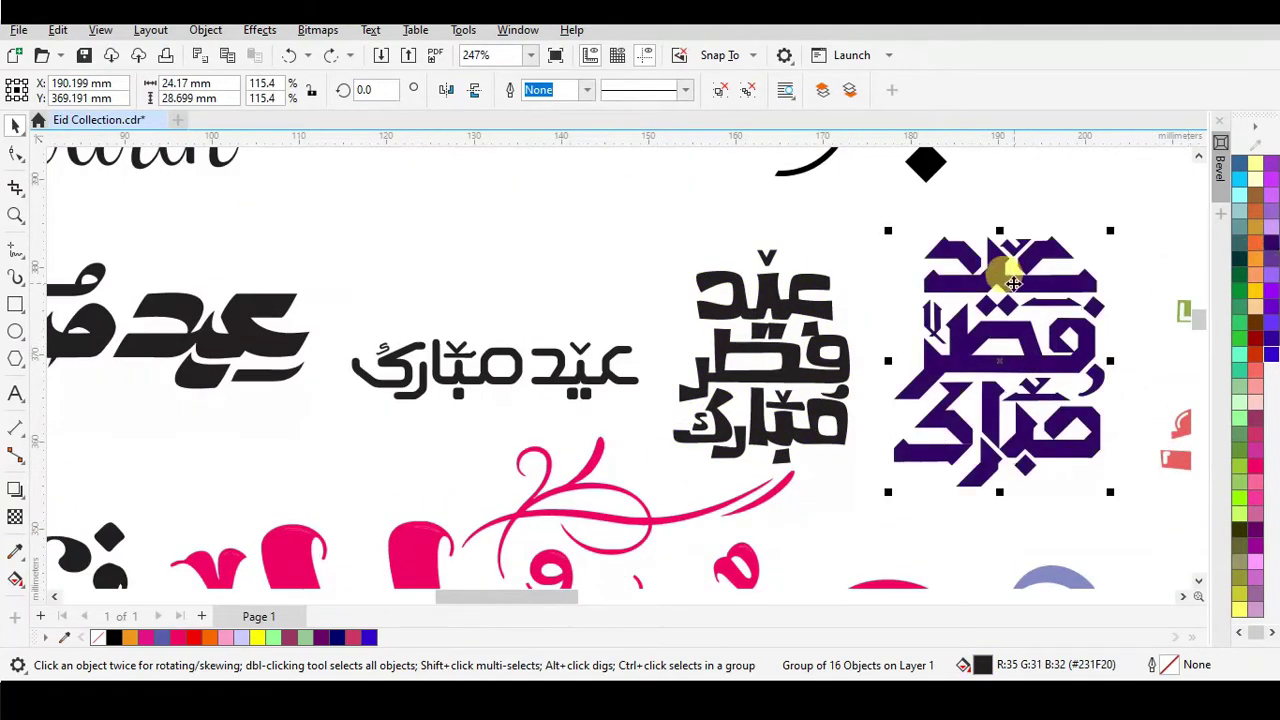
scroll(1005, 285, "down", 3)
scroll(440, 320, "up", 3)
Step: Try filling the bold slanted black Eid Mubarak lettering with R:204 G:102 B:51 (#CC6633) and undo the fill
left_click(440, 338)
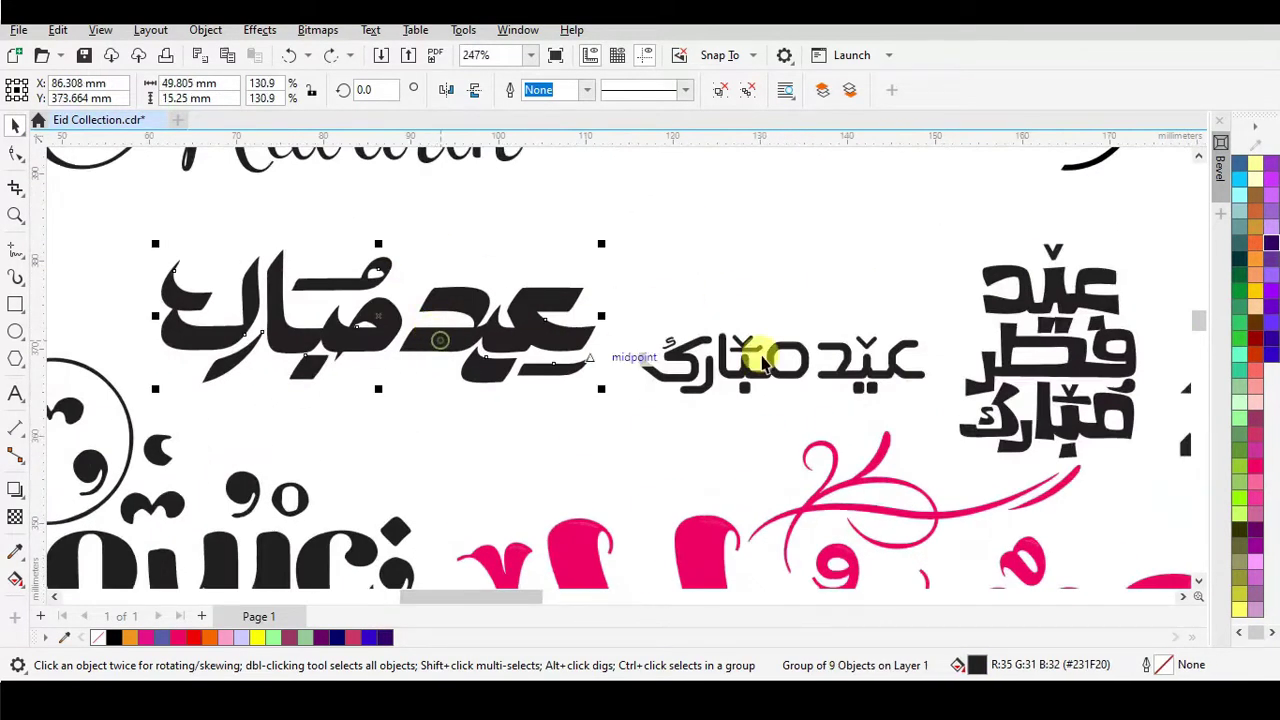
left_click(1250, 215)
key("ctrl+z")
scroll(963, 286, "down", 3)
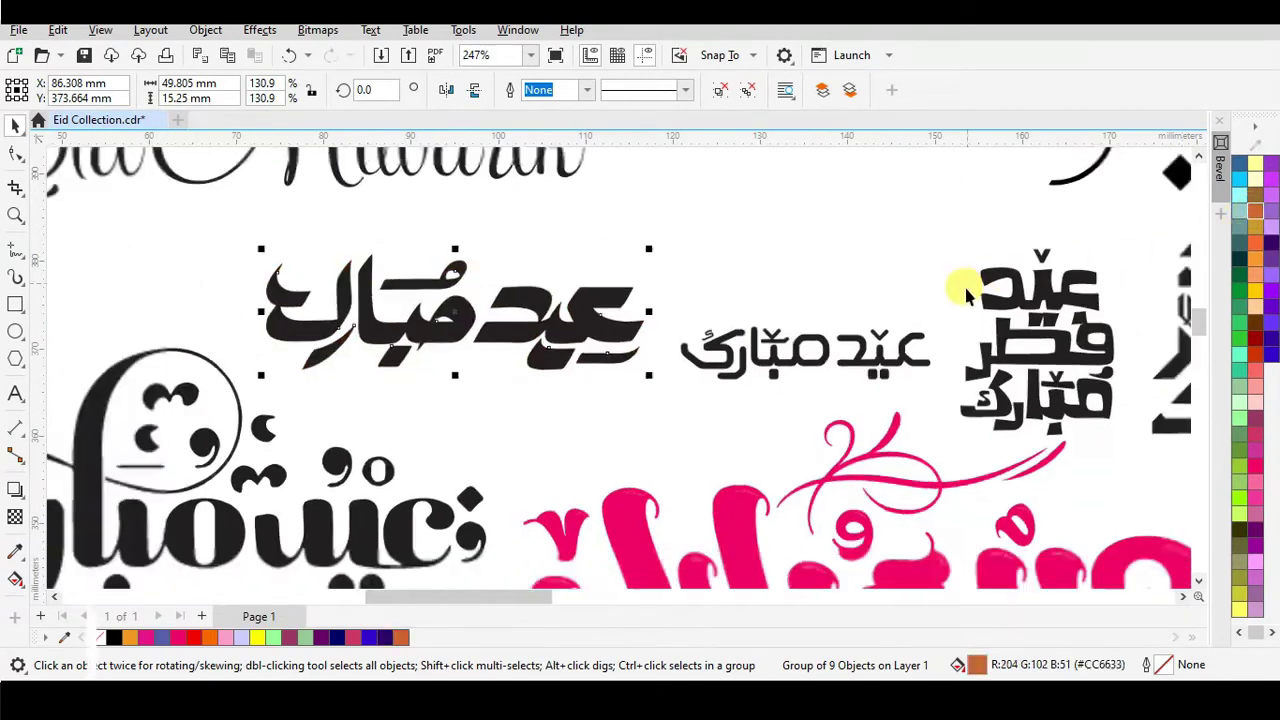
Step: Try a pink fill on the black Eid Mubarak lettering with the circular flourish and undo the fill
left_click(478, 430)
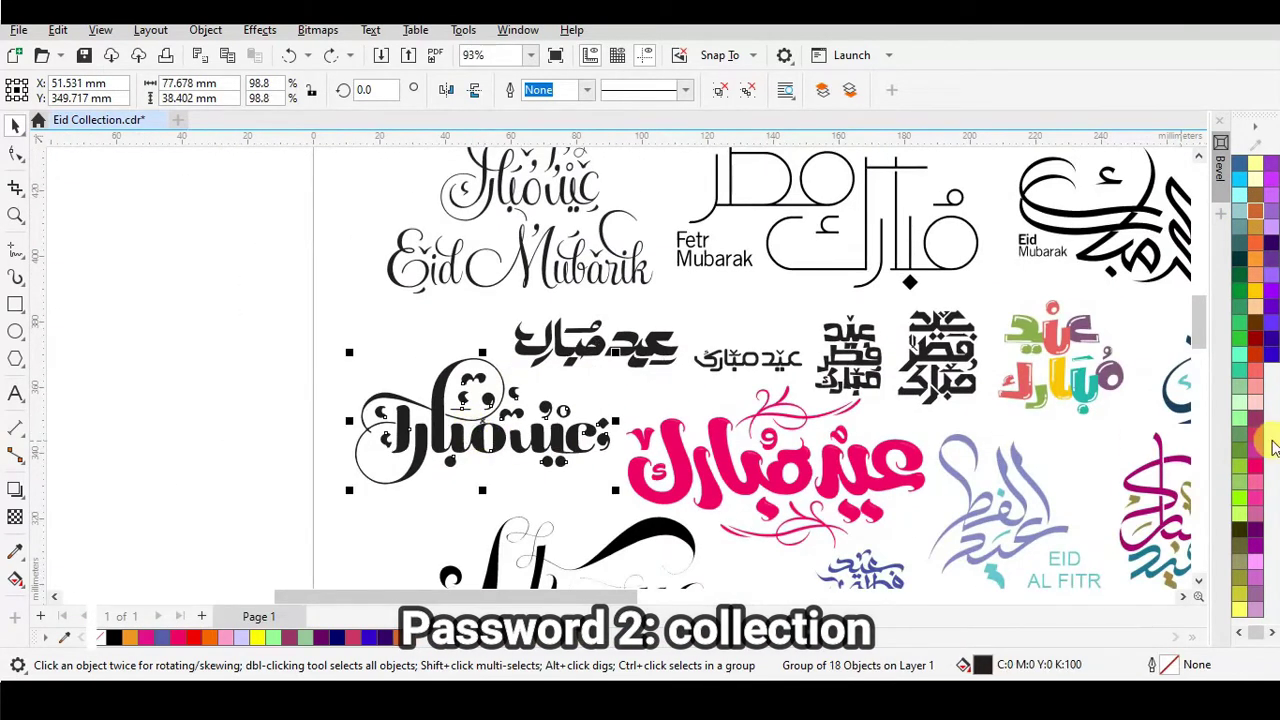
left_click(1257, 505)
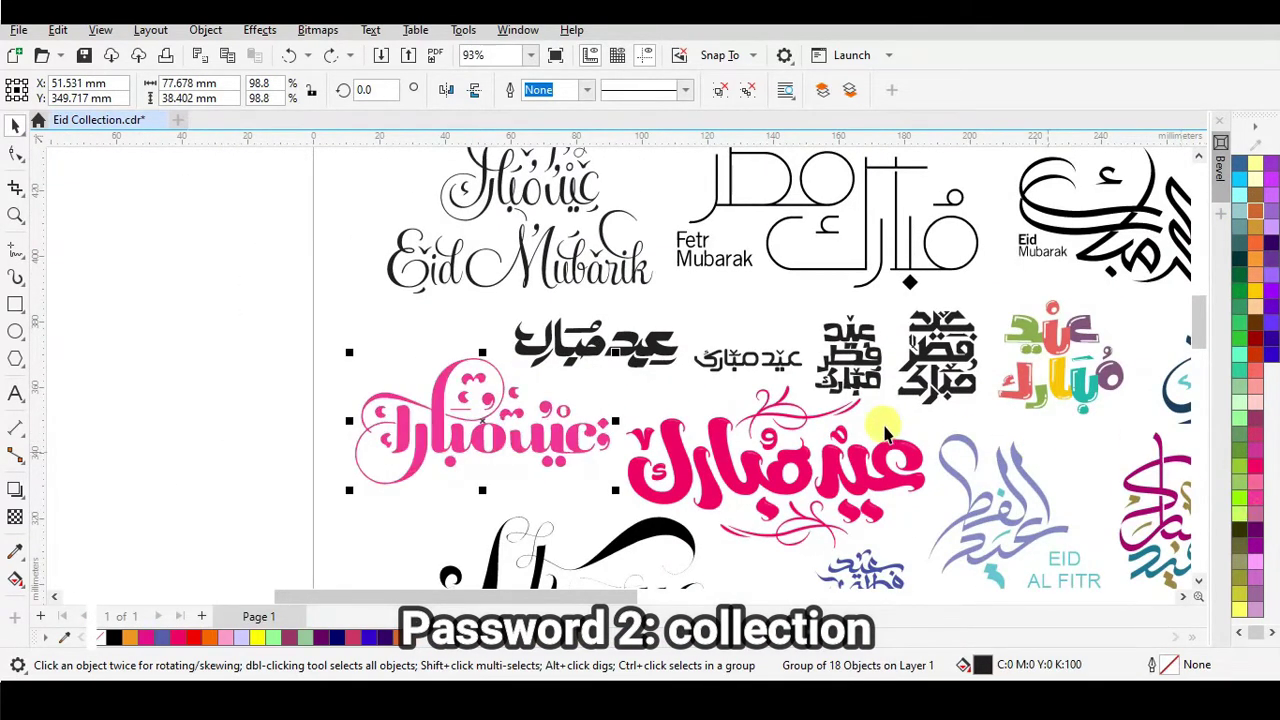
scroll(884, 430, "down", 2)
key("ctrl+z")
Step: Try a dark purple fill on the flowing black Eid Mubarak calligraphy with thin swirls and undo the fill
scroll(765, 545, "up", 4)
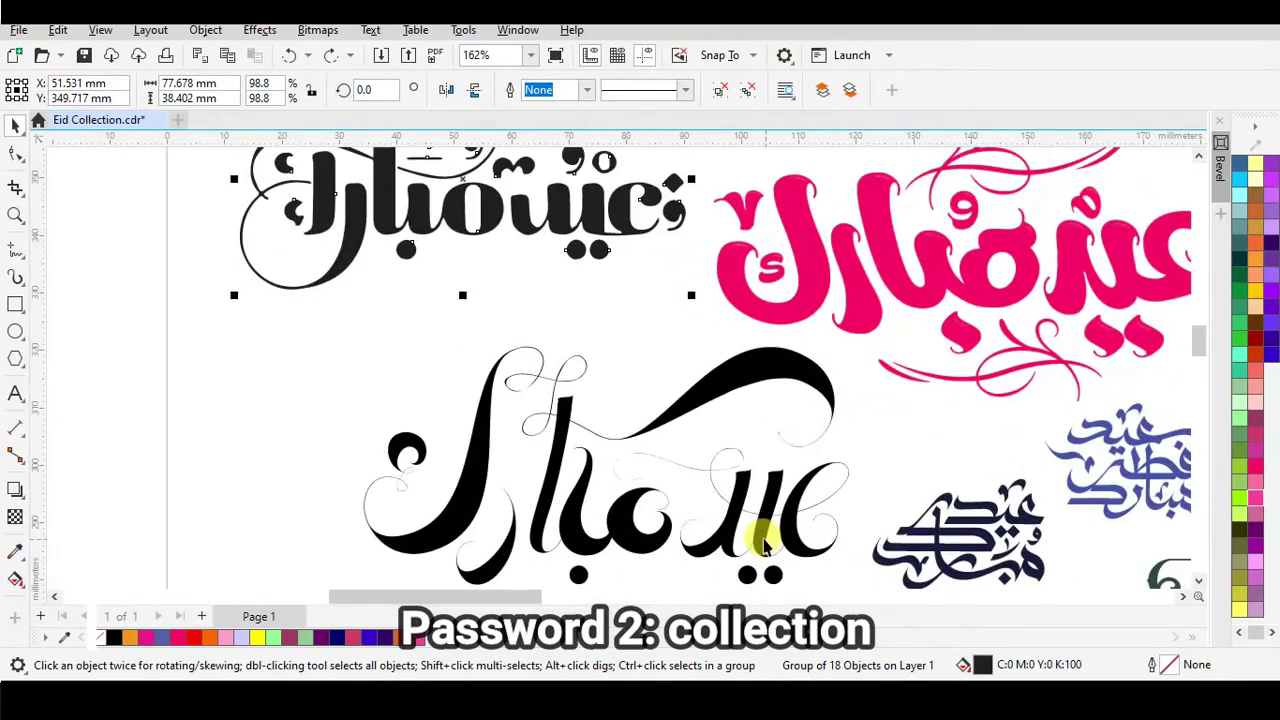
left_click(1256, 530)
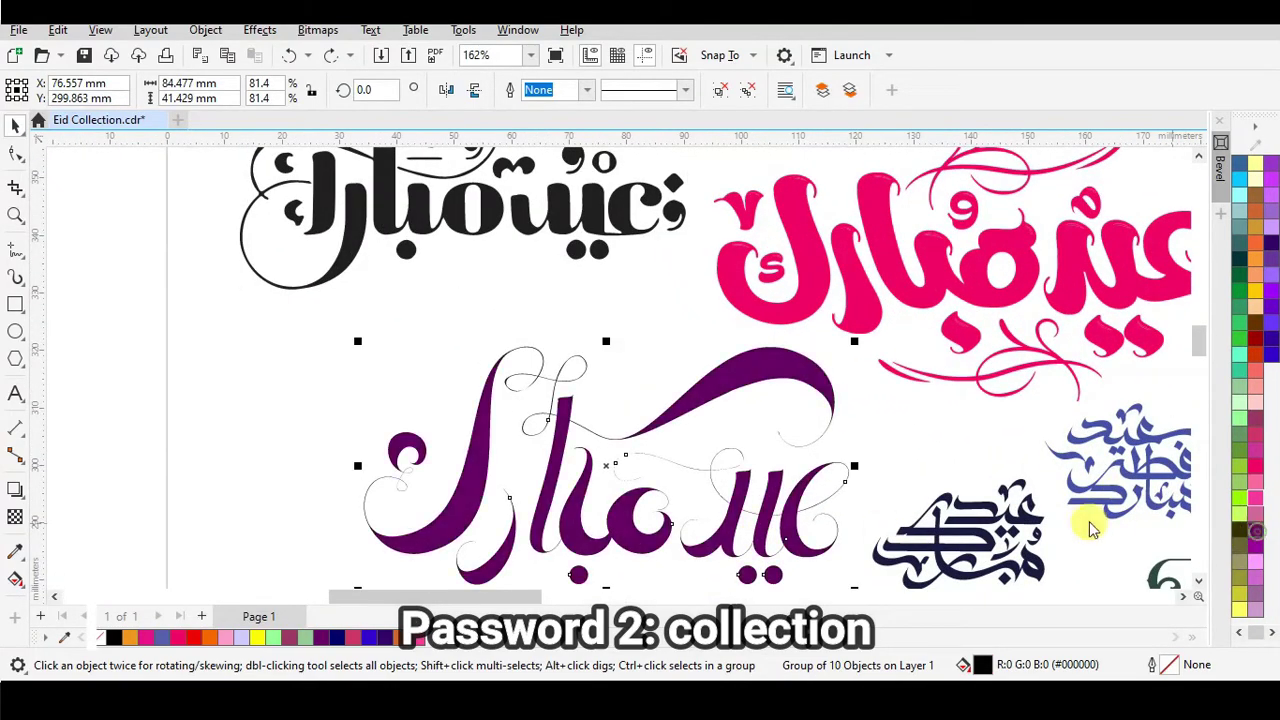
key("ctrl+z")
scroll(790, 500, "down", 3)
scroll(1052, 517, "up", 2)
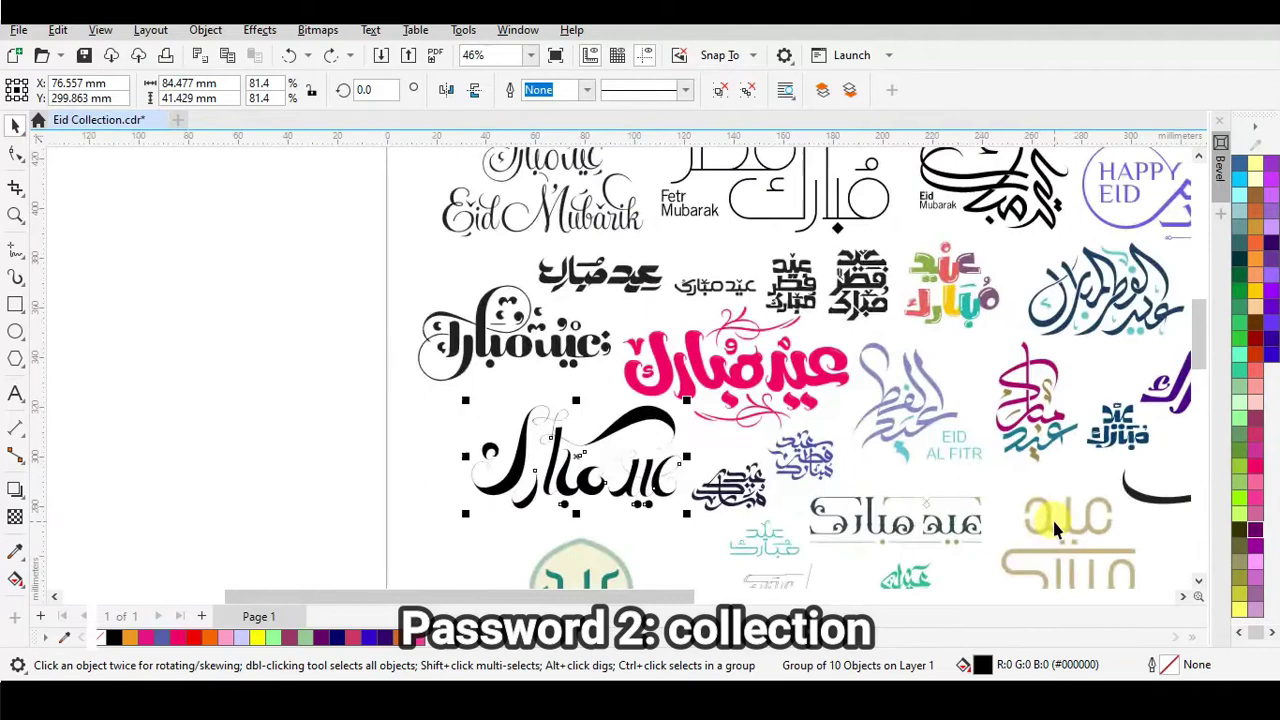
Step: Try a green fill on the Happy Eid lettering group with the balloon and undo the fill
left_click(1183, 596)
left_click(1183, 596)
left_click(1183, 596)
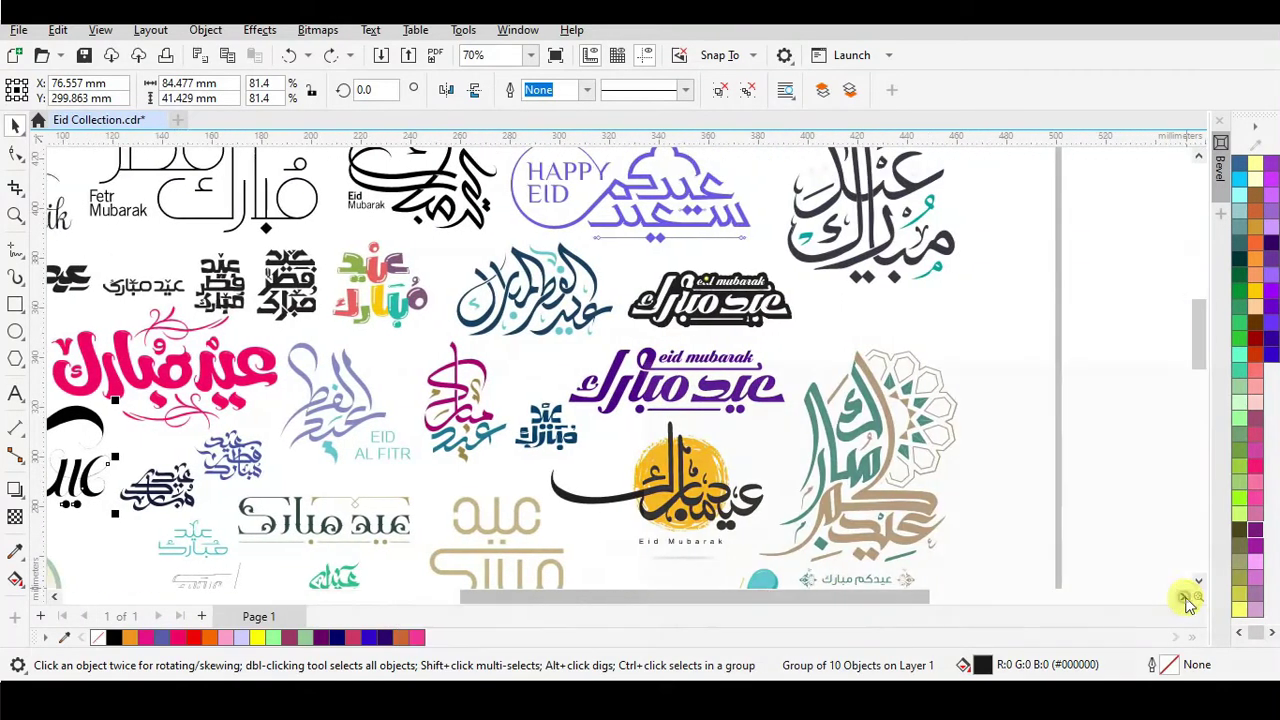
left_click(1198, 581)
left_click(1198, 581)
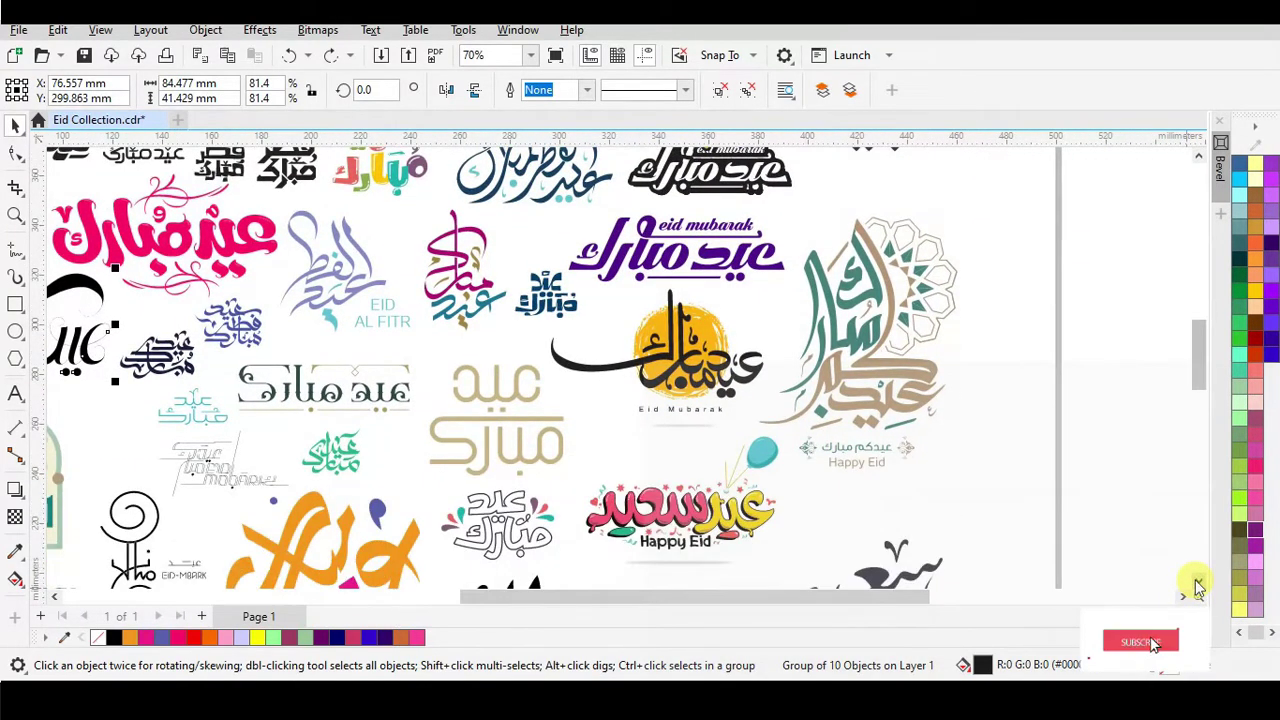
left_click(1198, 581)
scroll(784, 483, "up", 7)
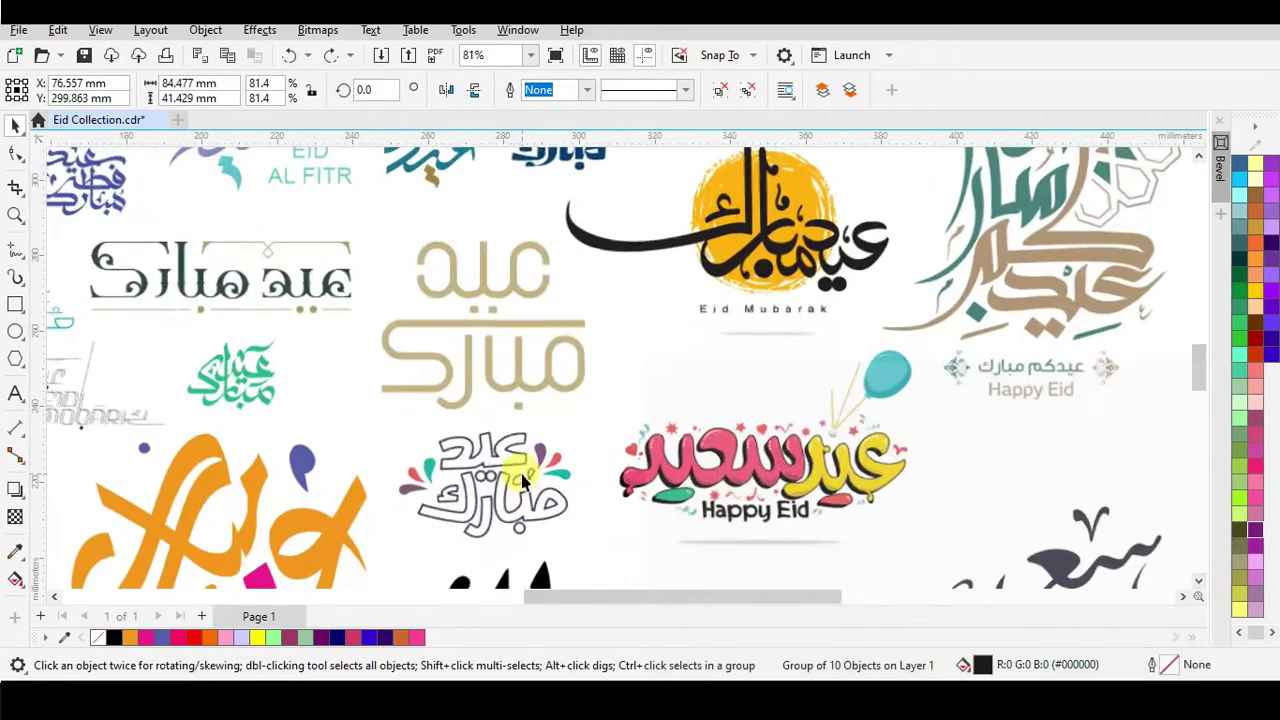
left_click(784, 483)
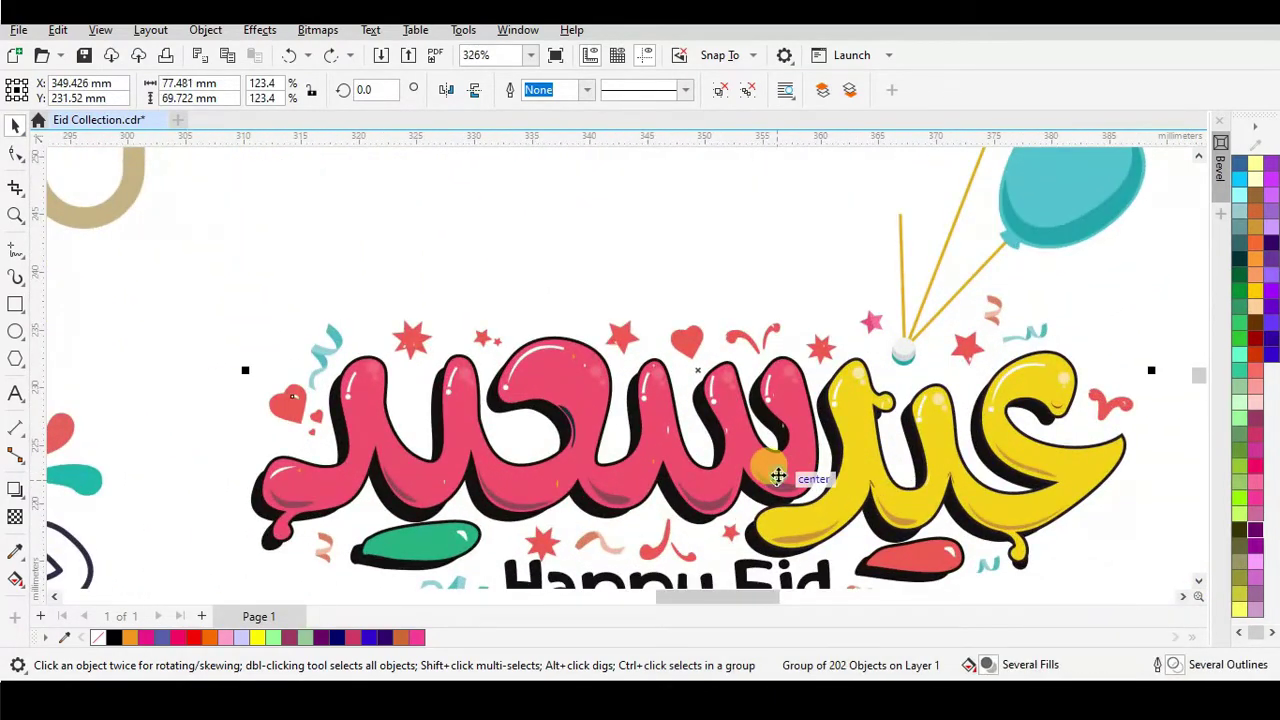
scroll(800, 470, "down", 6)
scroll(1038, 477, "up", 5)
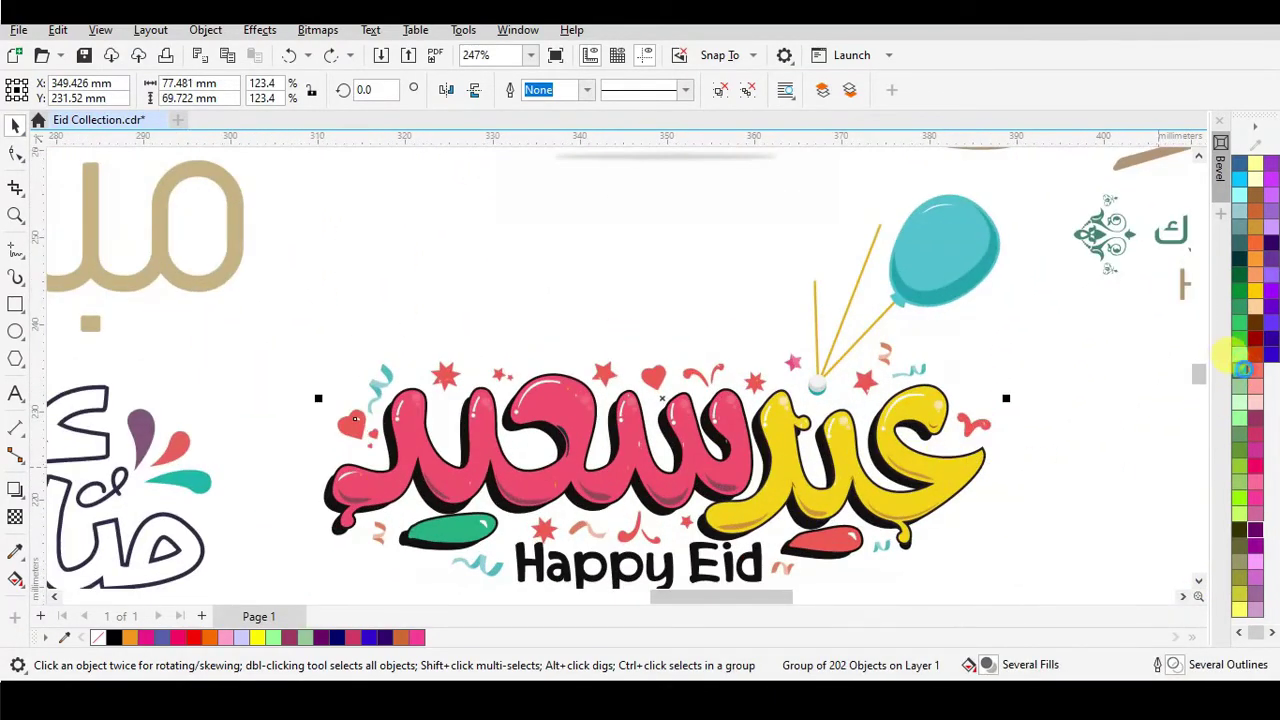
left_click(1238, 374)
key("ctrl+z")
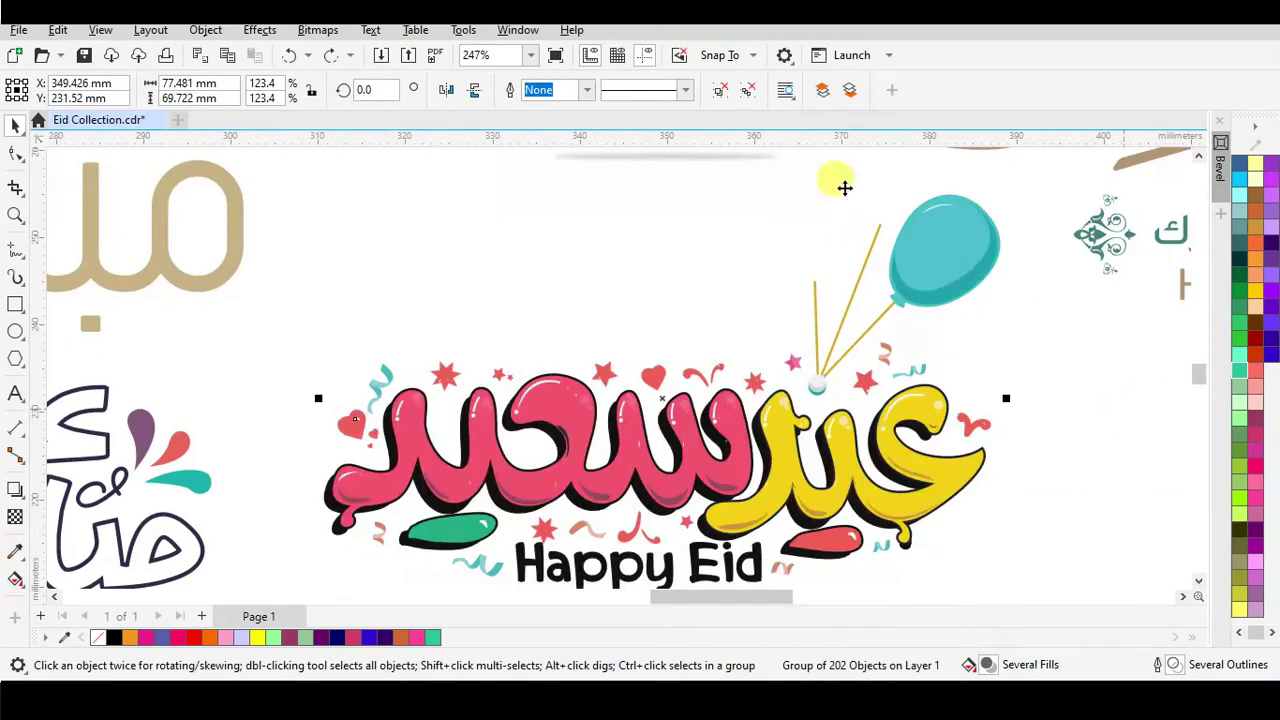
Step: Ungroup the Happy Eid balloon design, try moving its pink lettering shape upward and undo the move
left_click(726, 91)
left_click(703, 455)
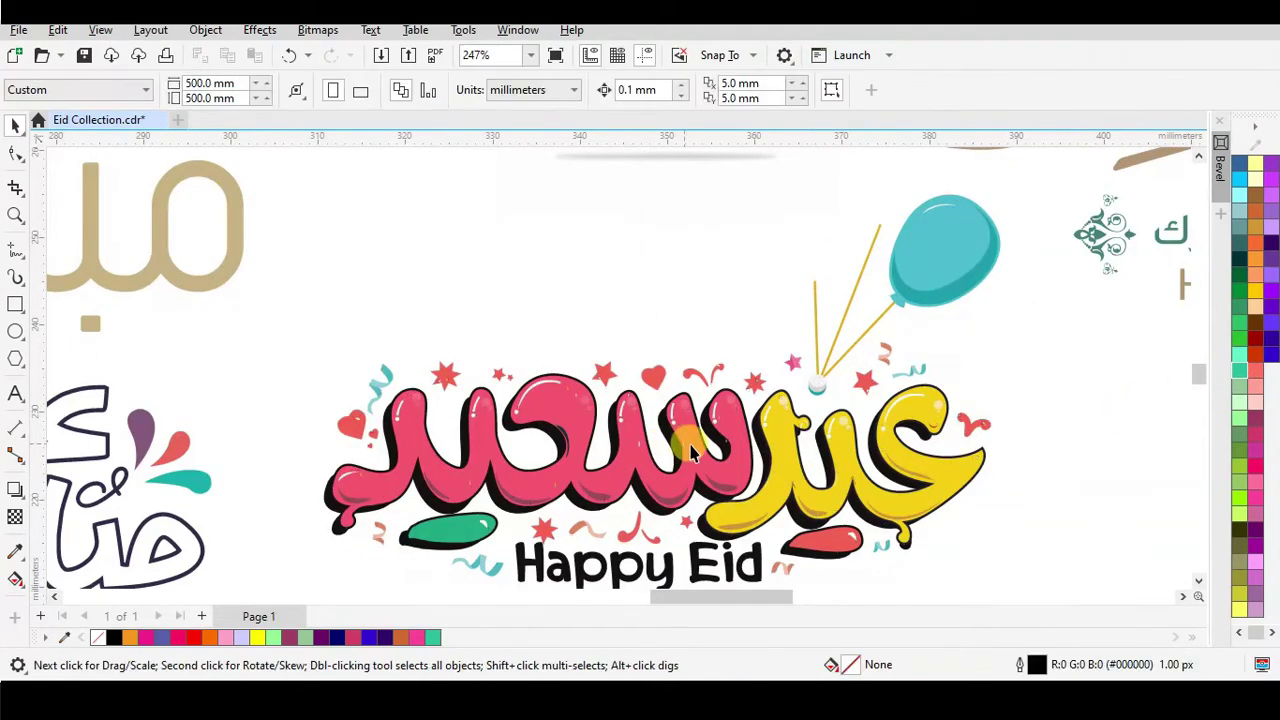
left_click_drag(705, 455, 698, 348)
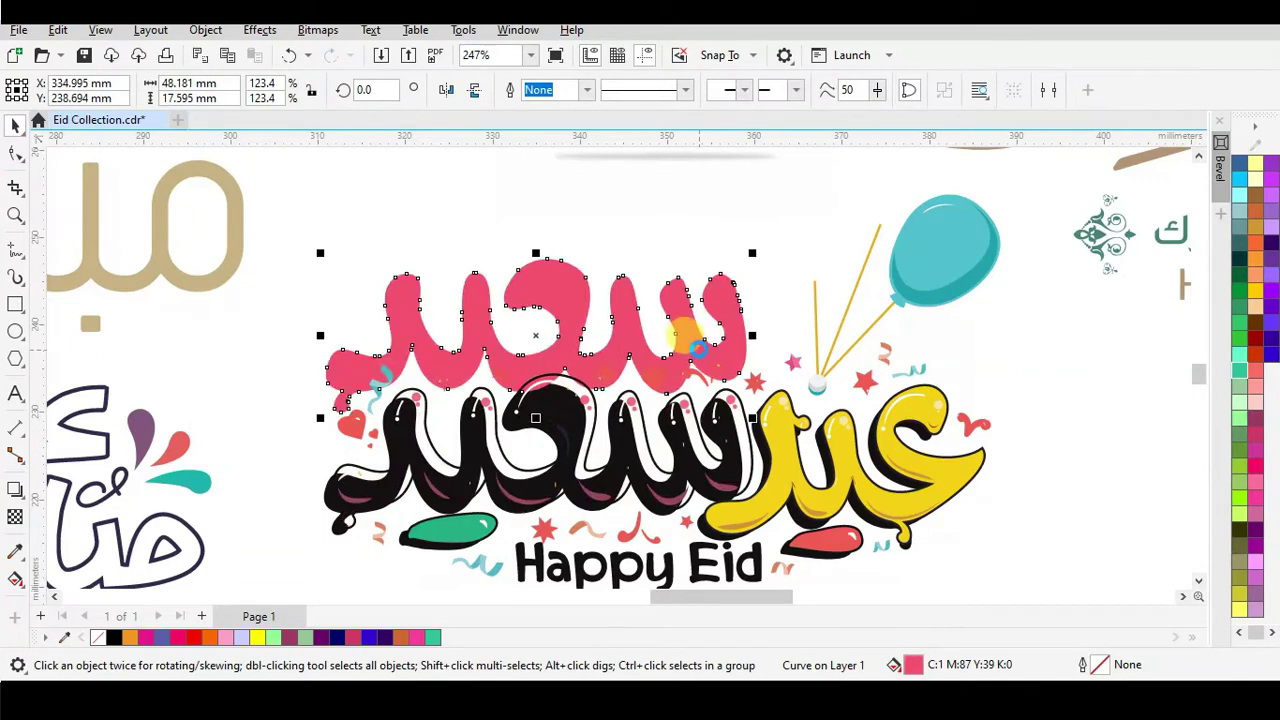
key("ctrl+z")
Step: Try moving the yellow lettering shape and the turquoise balloon out of the design, undoing each move
left_click(935, 497)
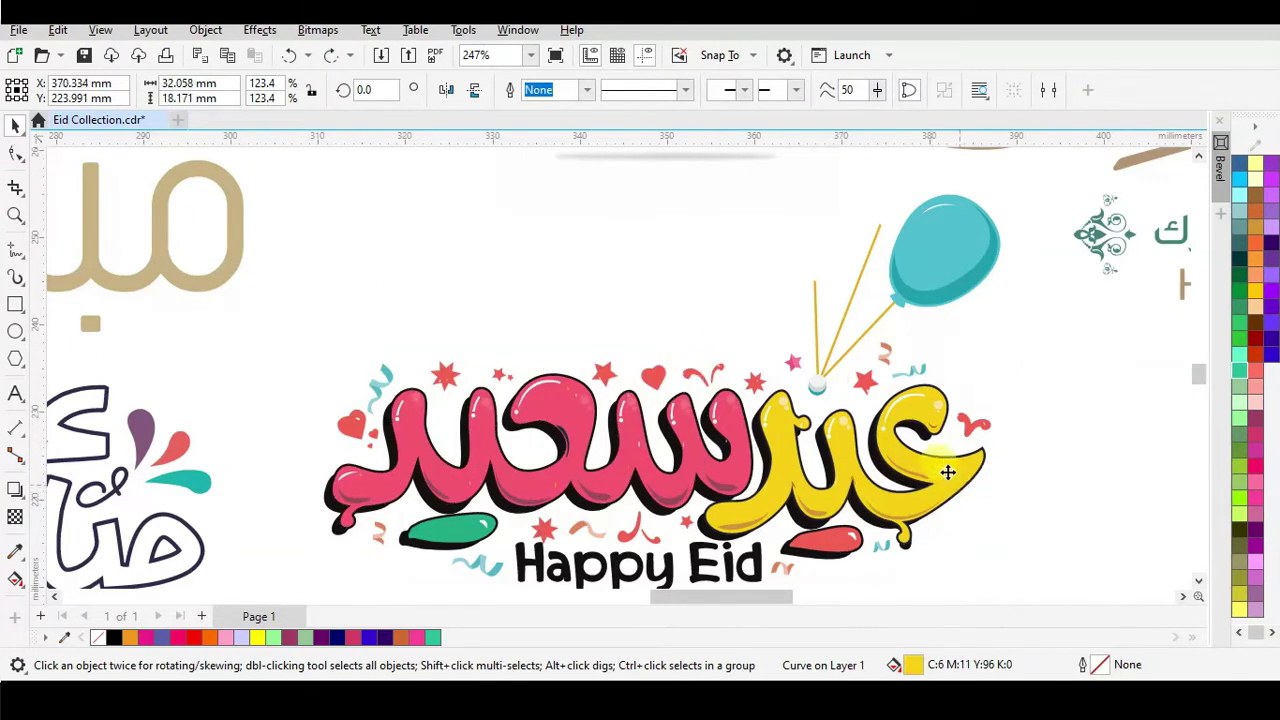
left_click_drag(947, 472, 797, 420)
key("ctrl+z")
left_click(925, 272)
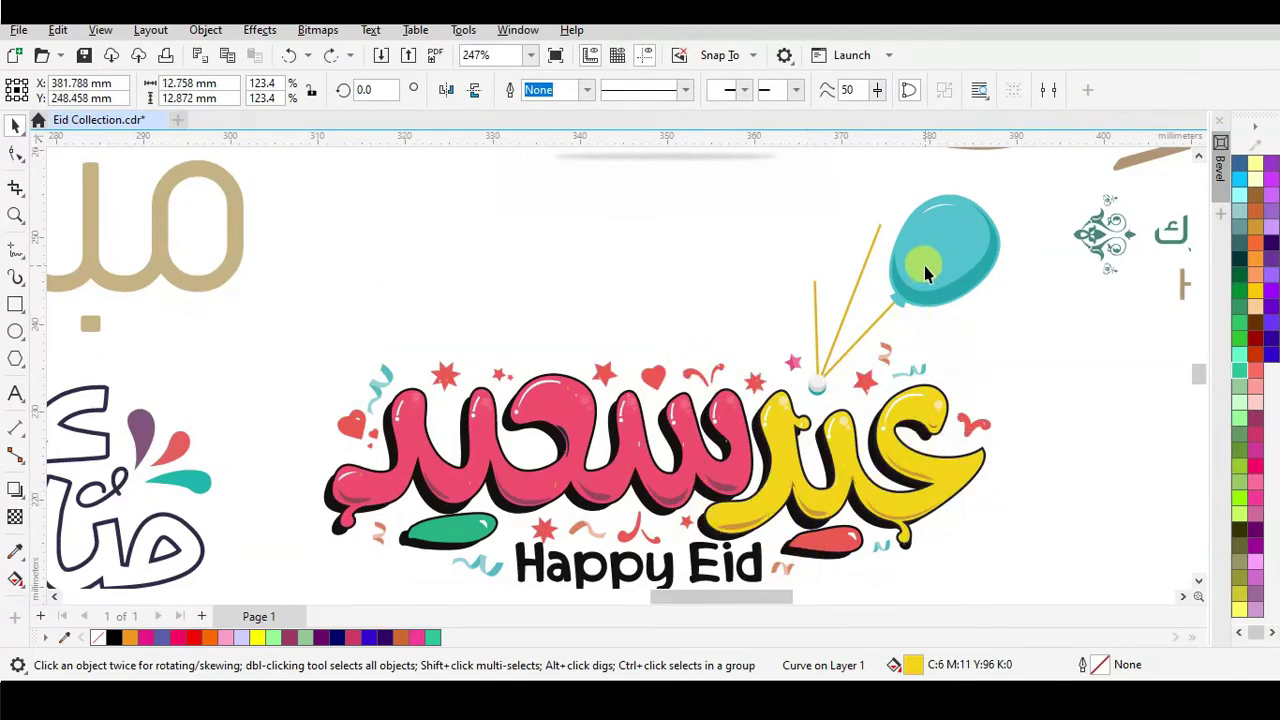
left_click_drag(873, 245, 723, 209)
key("ctrl+z")
Step: Ungroup the outlined Eid Mubarak lettering with the coloured drops into separate objects and deselect them
scroll(649, 308, "down", 3)
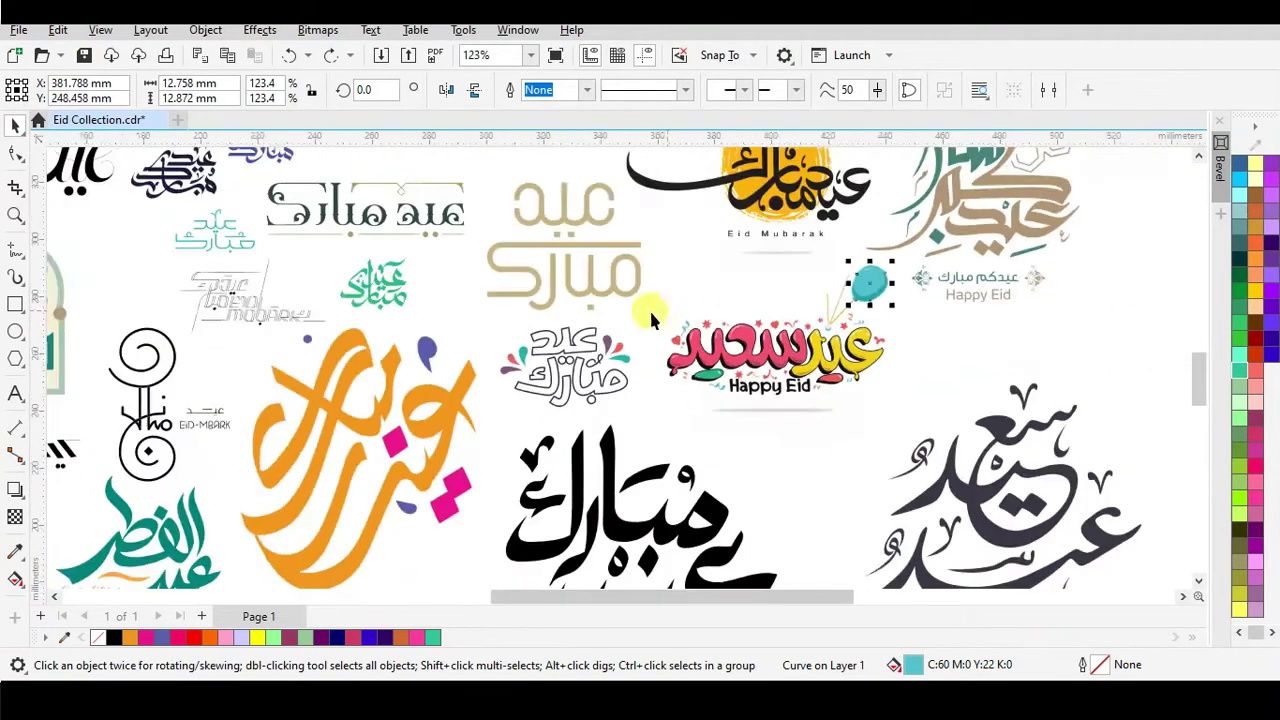
scroll(572, 358, "up", 1)
scroll(572, 358, "up", 4)
left_click(706, 323)
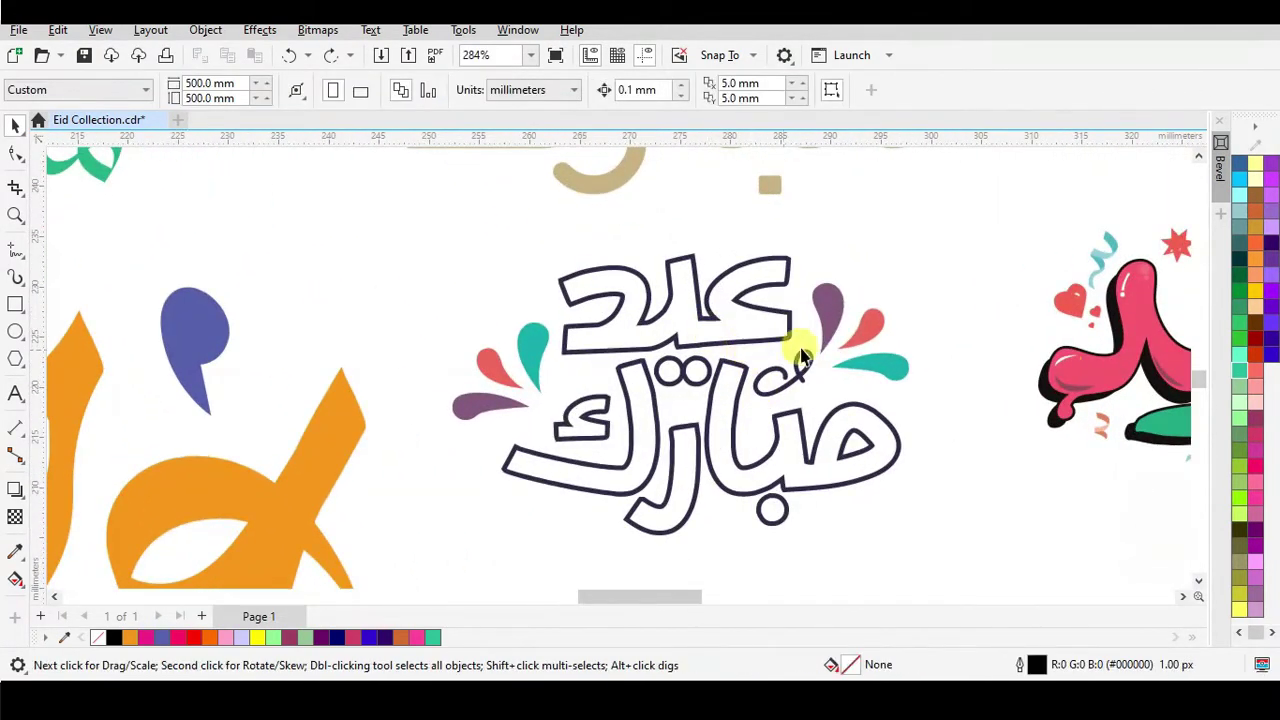
left_click(835, 310)
left_click(721, 91)
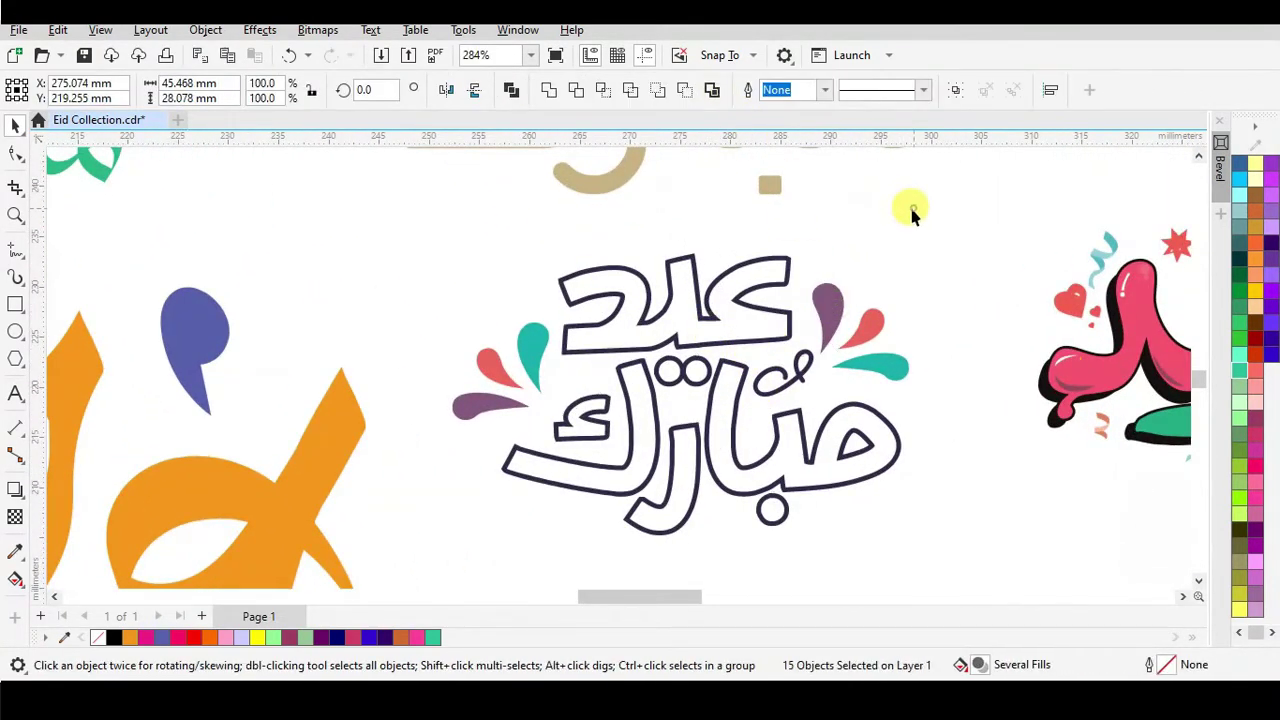
left_click(914, 209)
Step: Try #330066 on the upper word's outline shape and #6600CC on the lower word's large letter shape, and undo both fills
left_click(783, 268)
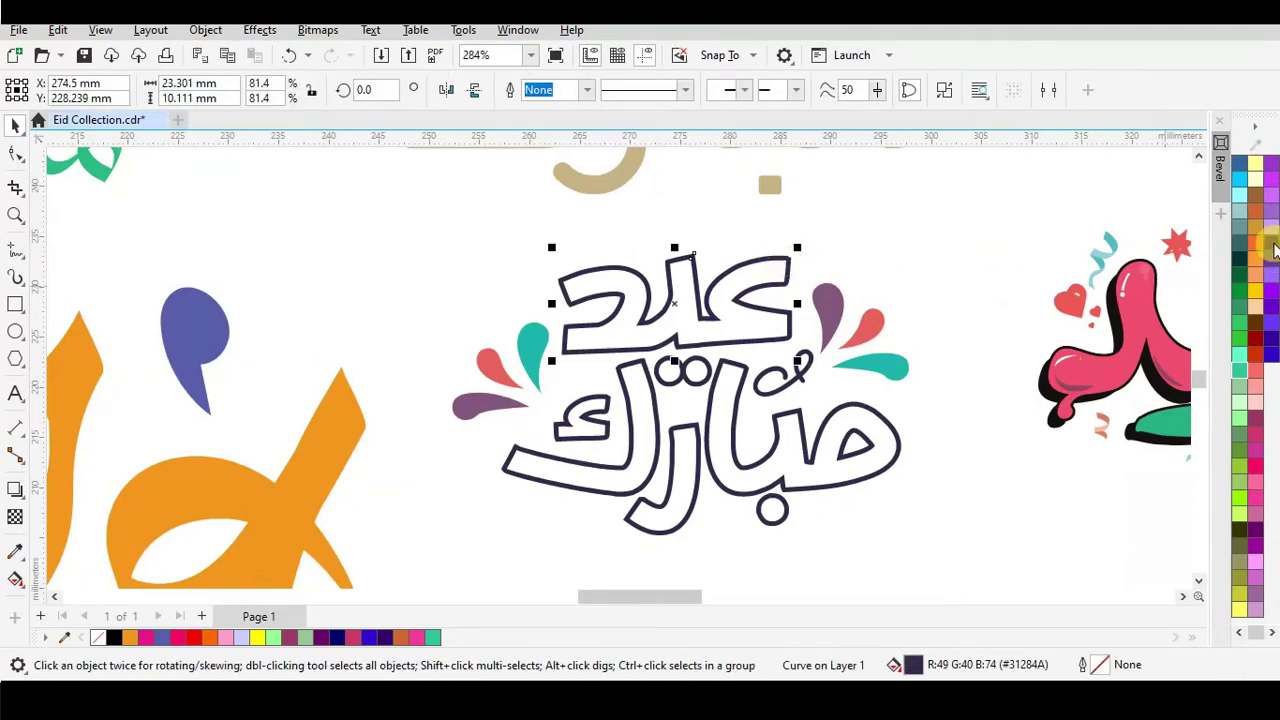
right_click(1274, 248)
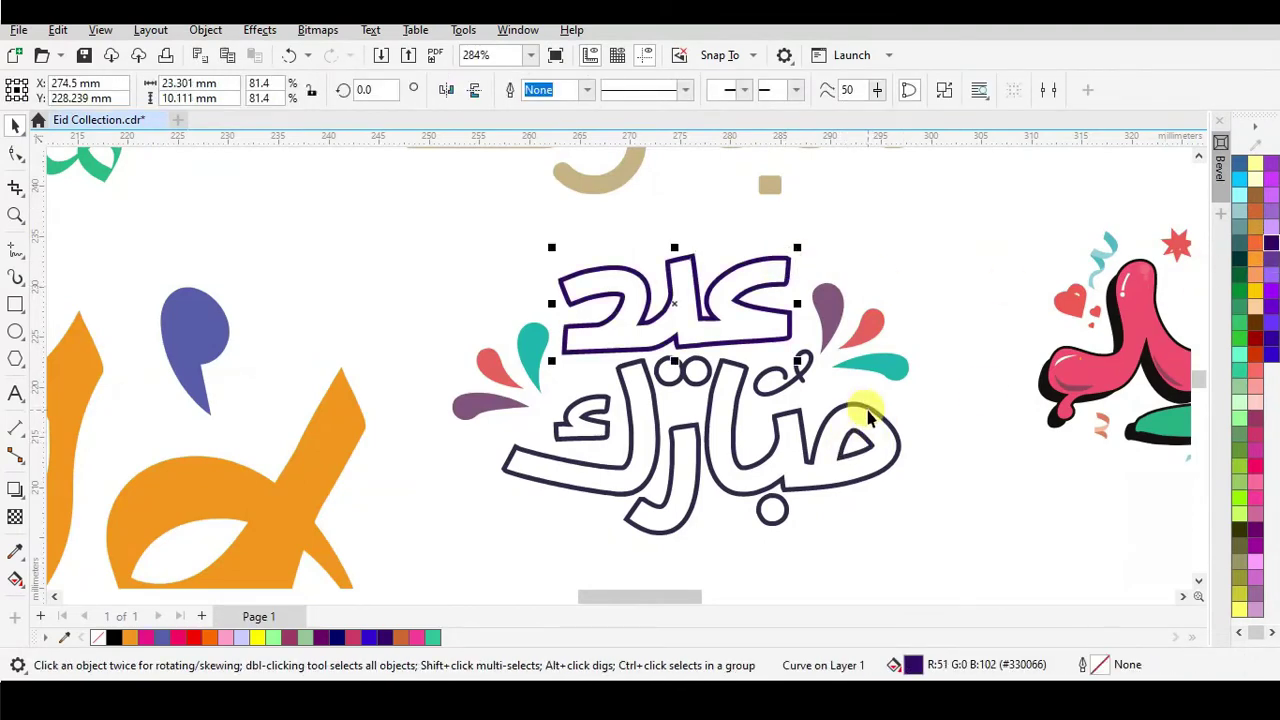
left_click(864, 411)
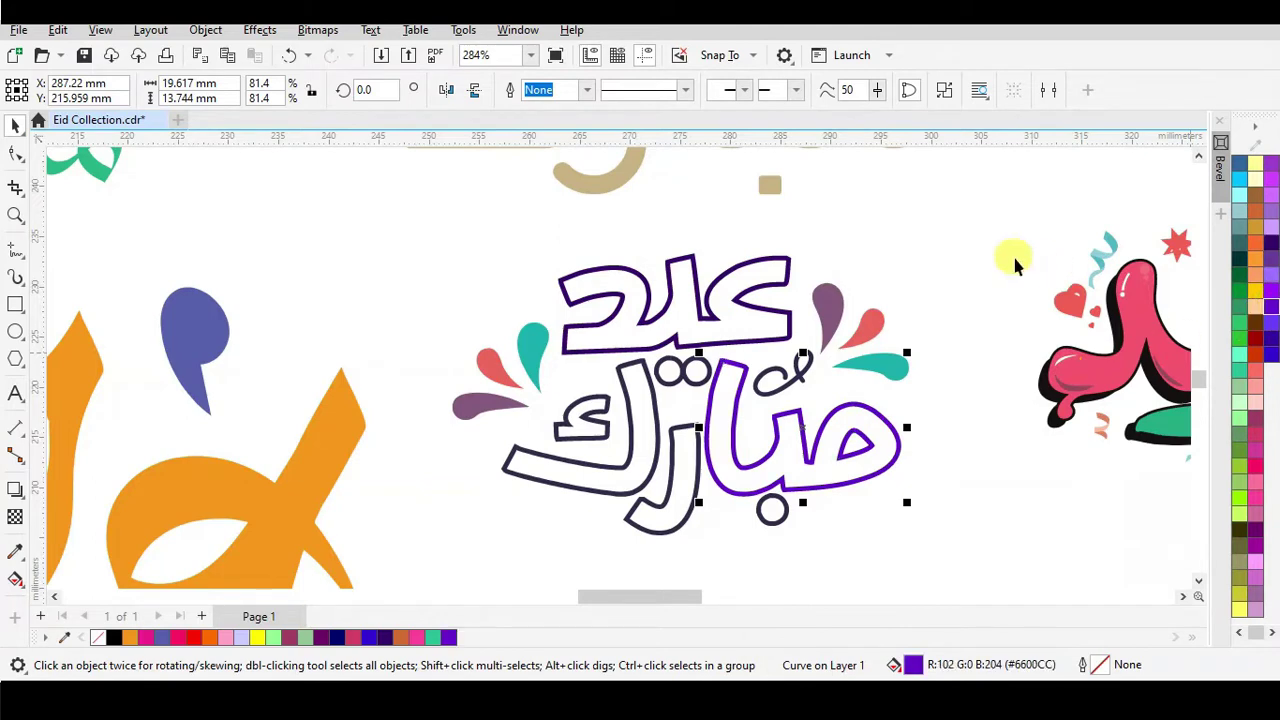
key("ctrl+z")
key("ctrl+z")
left_click(966, 257)
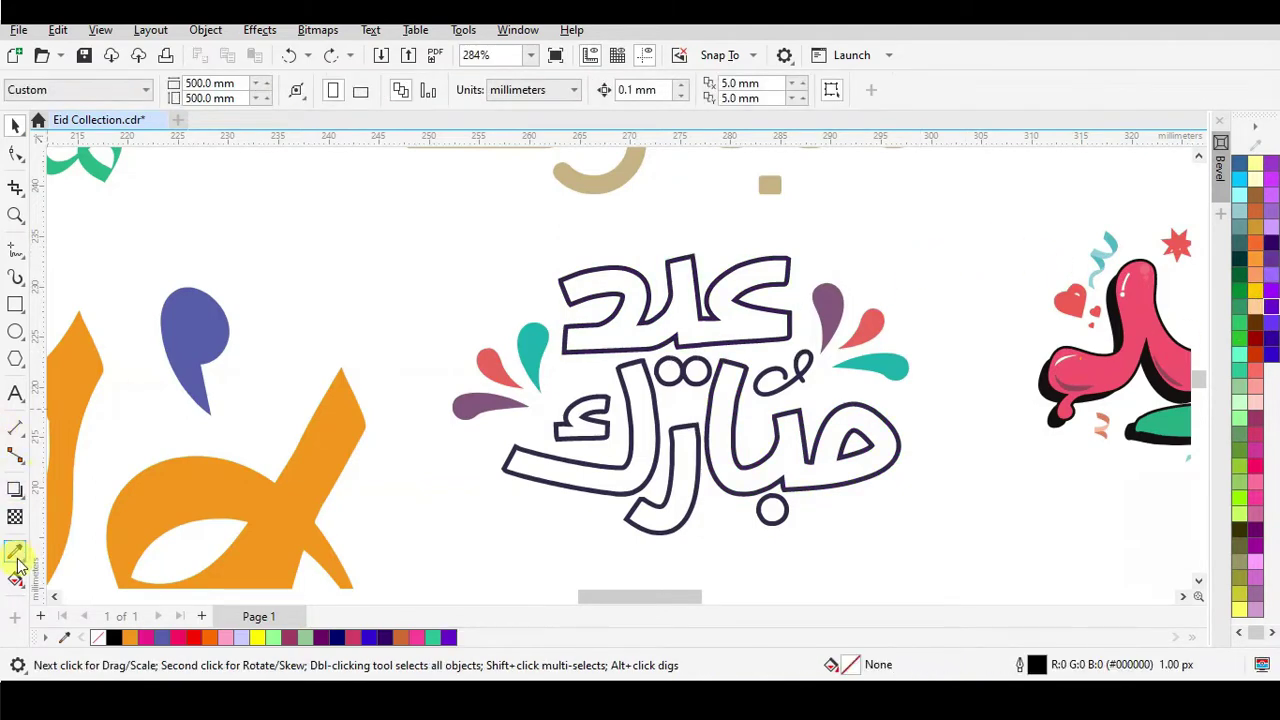
Step: Use Smart Fill to colour the upper word and the large letters of the lower word #336699 with a 1.04 px black outline
left_click(26, 596)
left_click(50, 600)
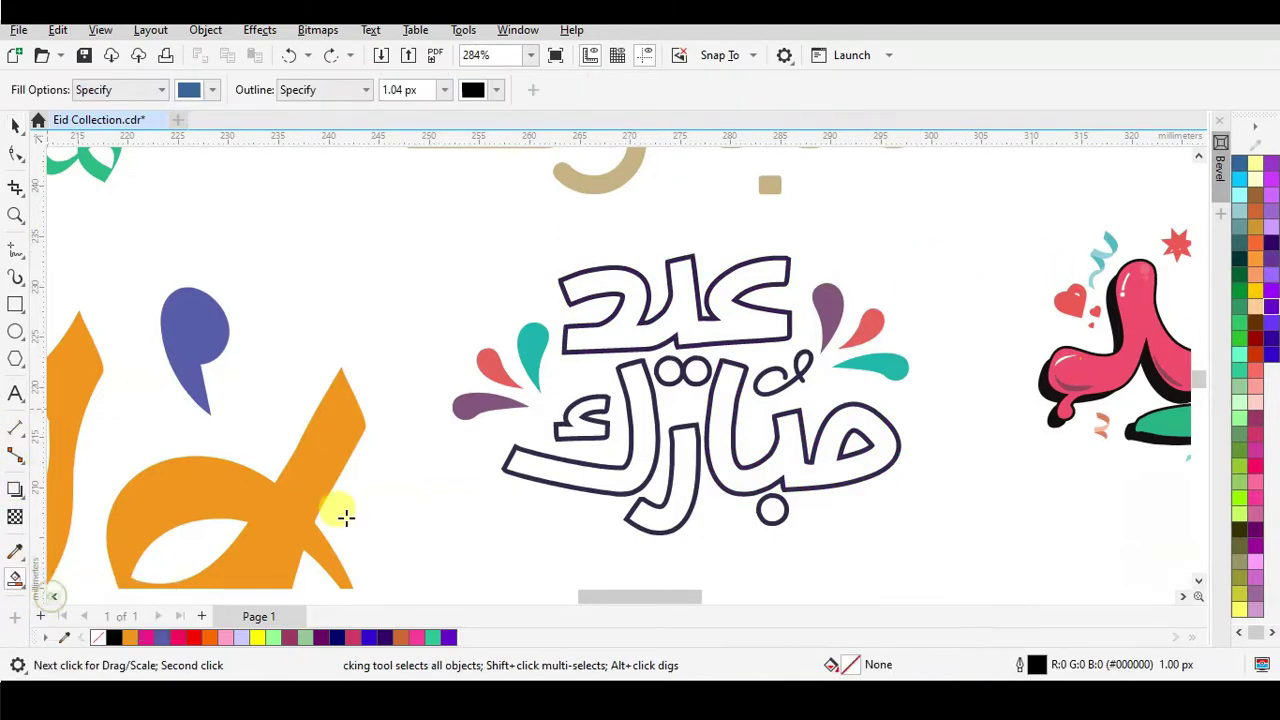
scroll(624, 341, "up", 2)
scroll(631, 312, "up", 1)
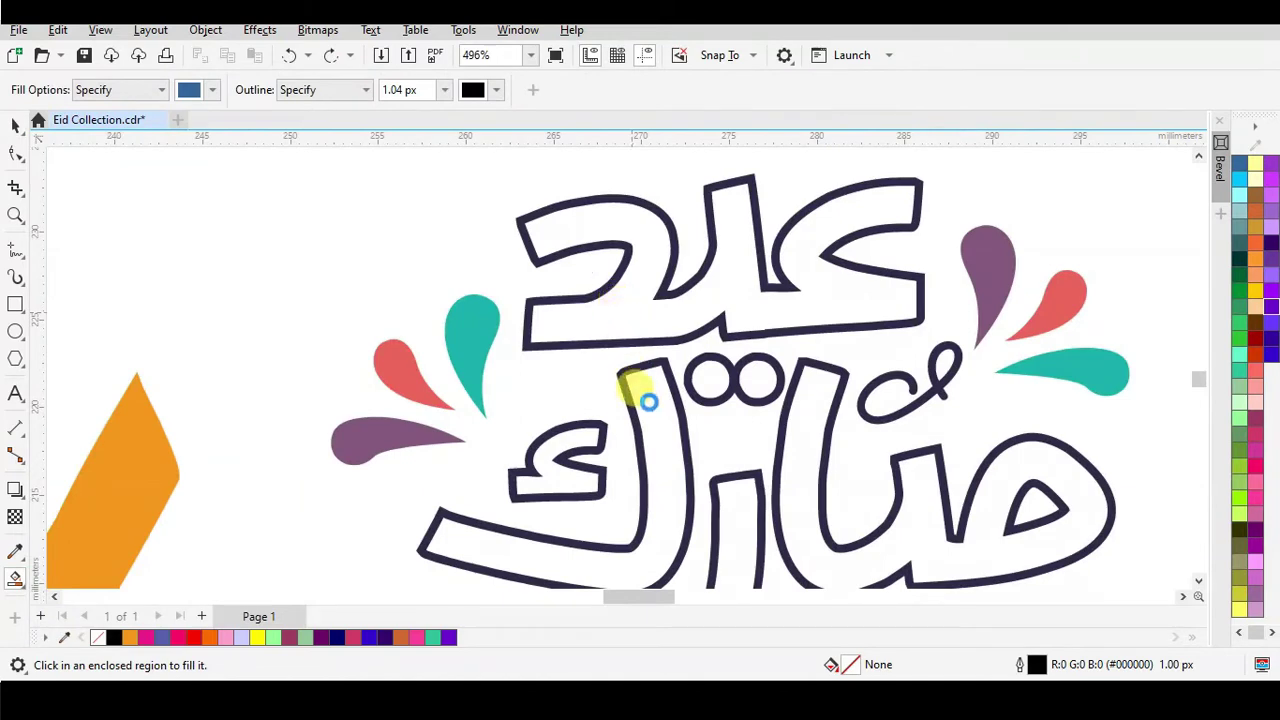
scroll(648, 402, "down", 1)
left_click(661, 470)
left_click(726, 518)
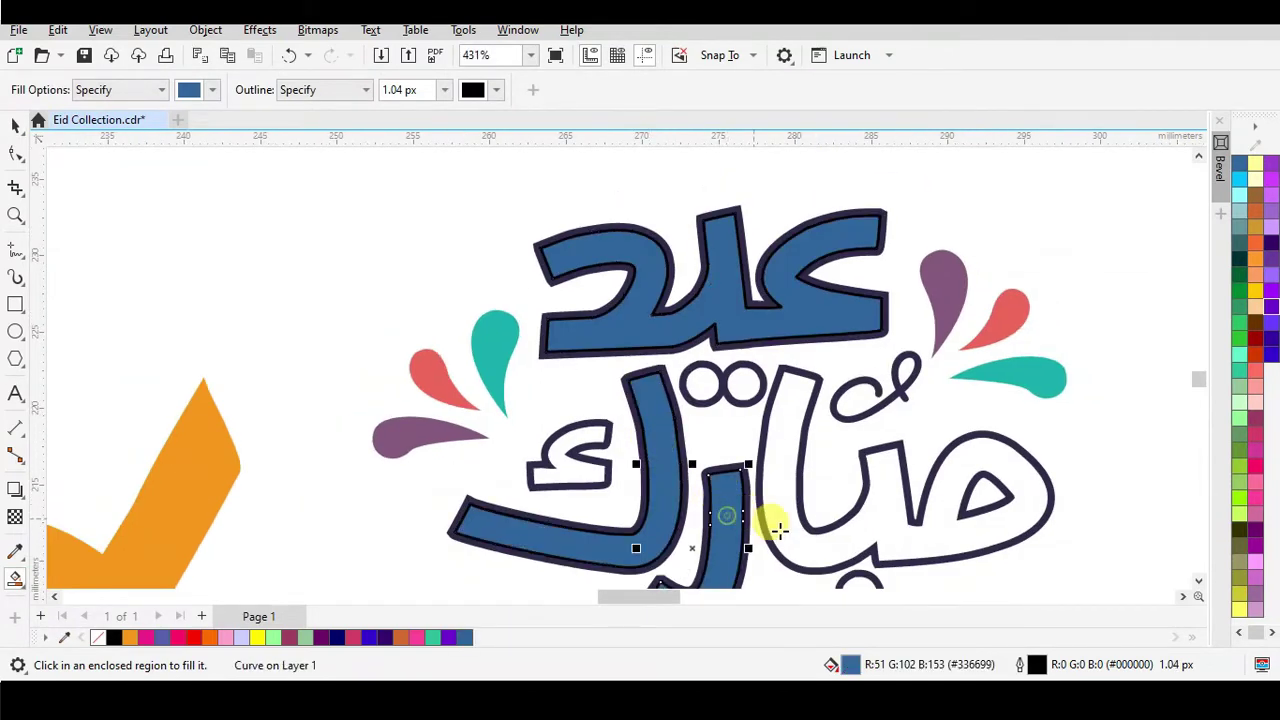
left_click(817, 540)
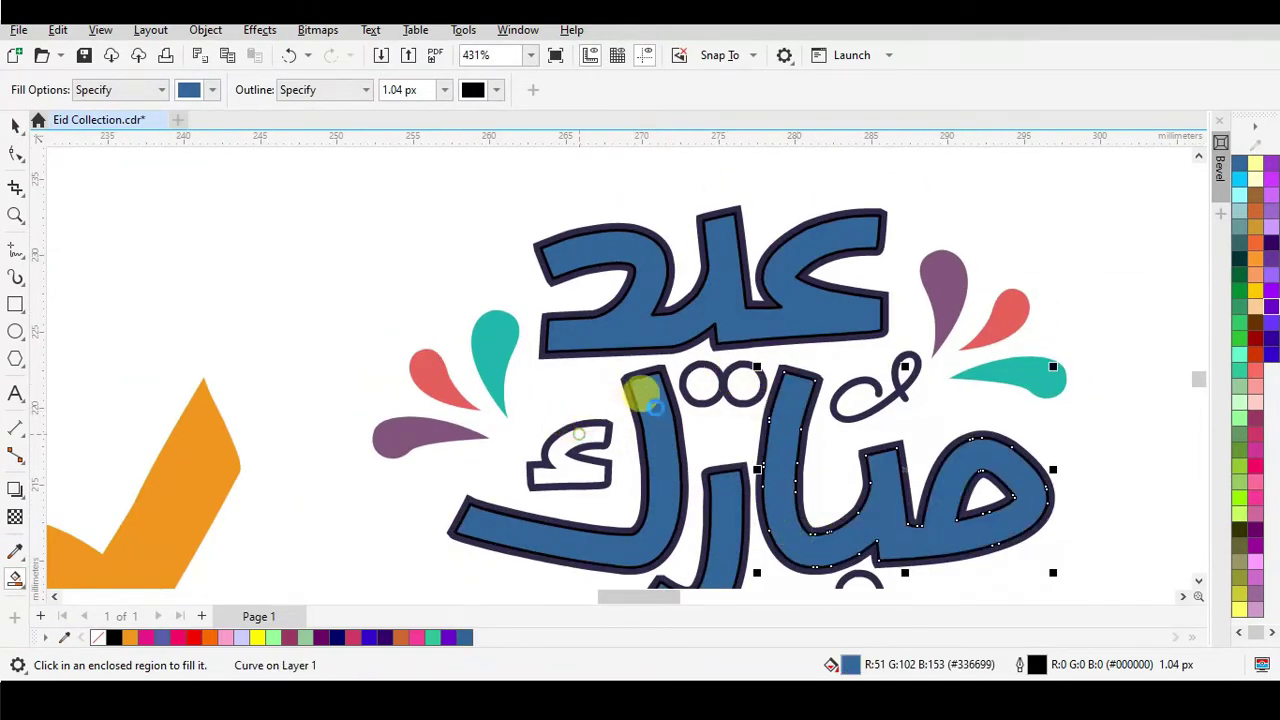
Step: Smart-fill the small inner letter mark and the round dots of the lower word with #336699
scroll(737, 377, "down", 1)
scroll(690, 379, "down", 1)
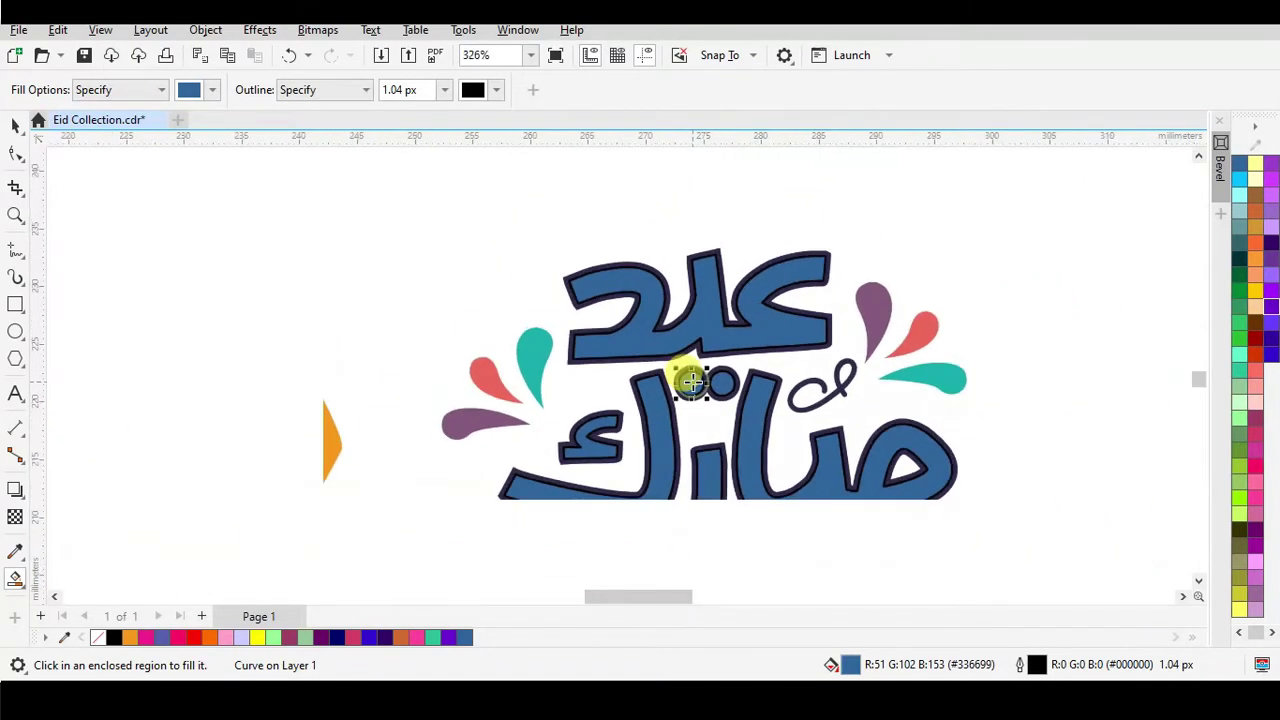
scroll(690, 380, "down", 3)
scroll(765, 490, "up", 3)
left_click(769, 492)
Step: Fill the dot below the lower word pink and the word's three large letter shapes with R:51 G:0 B:153 (#330099)
key("space")
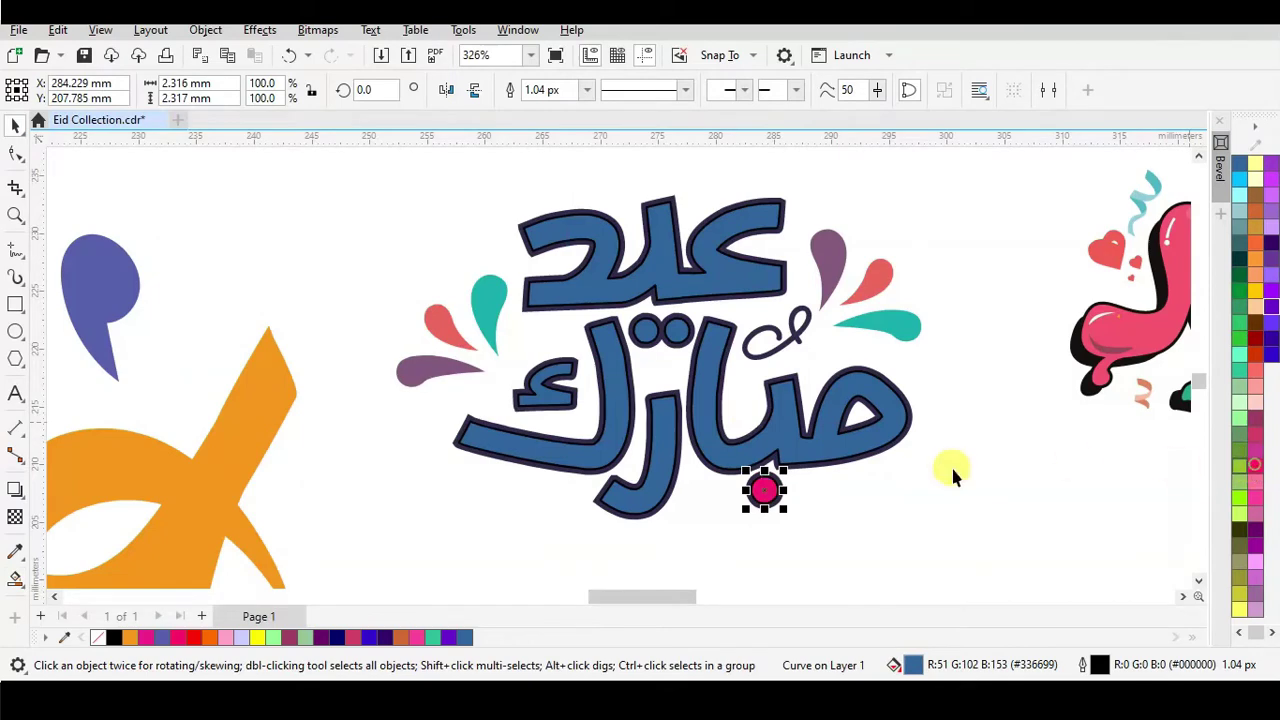
left_click(866, 424)
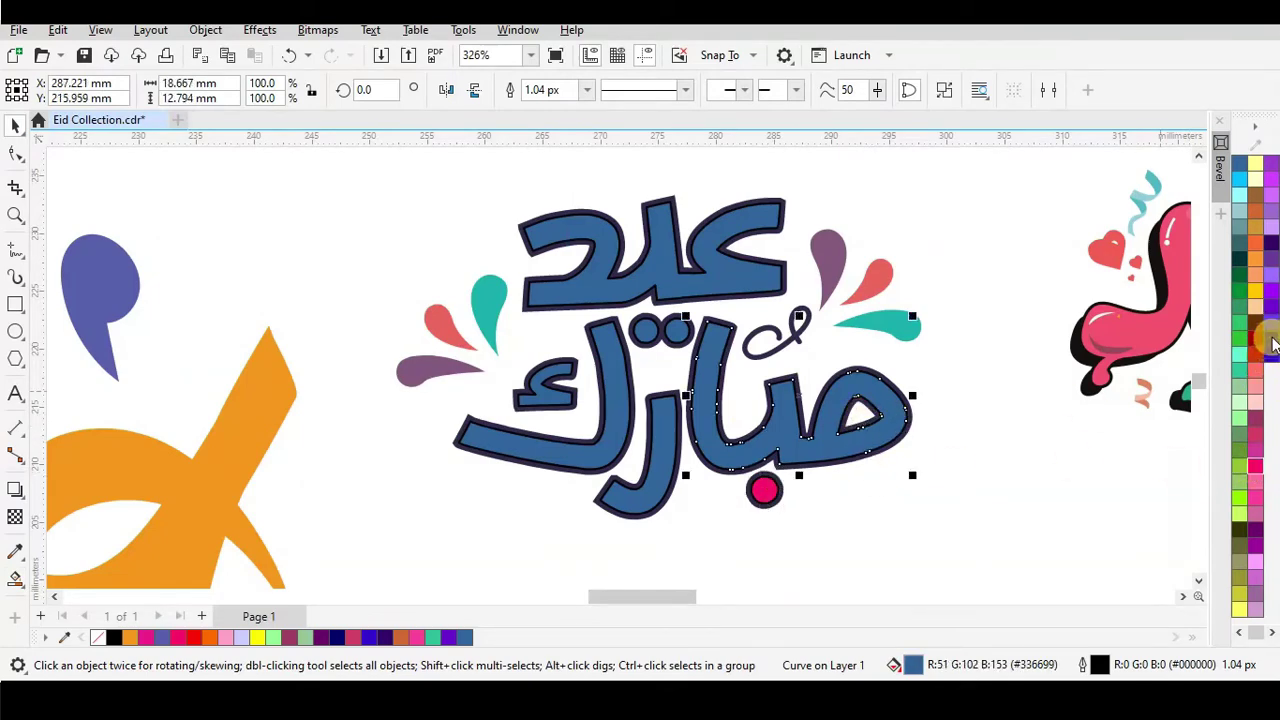
left_click(1273, 343)
left_click(608, 414)
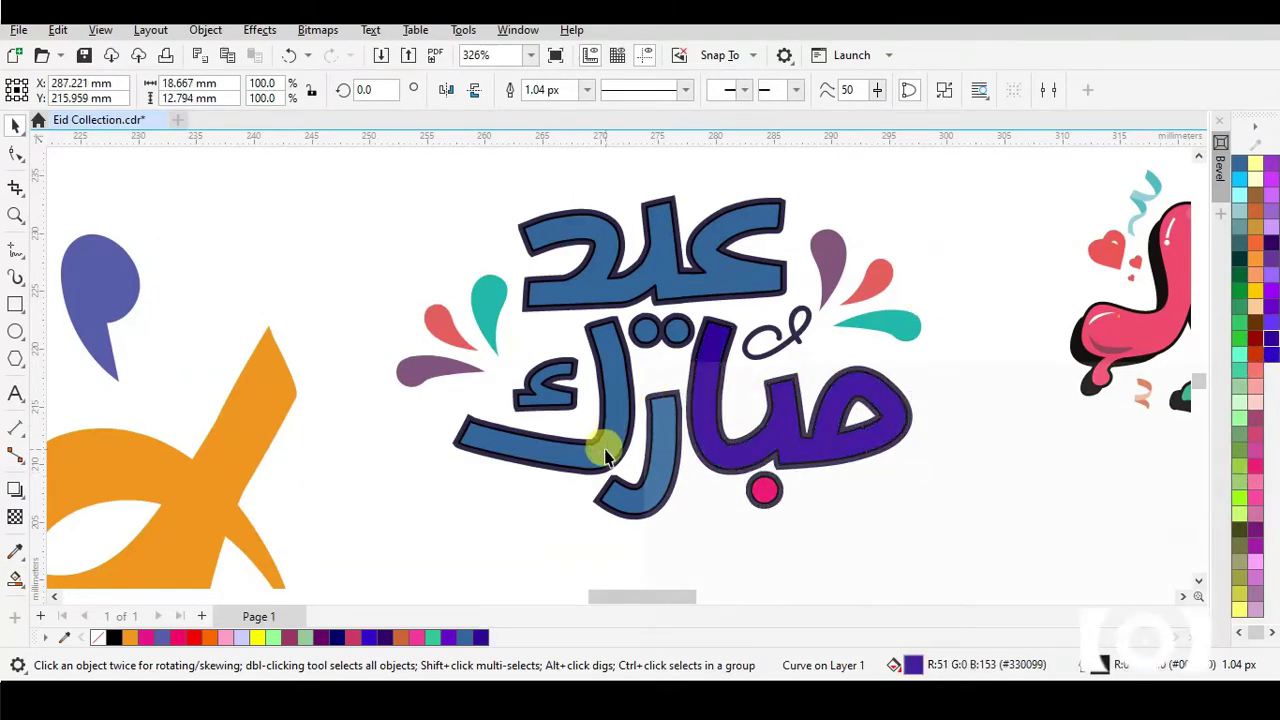
left_click(1273, 343)
left_click(652, 476)
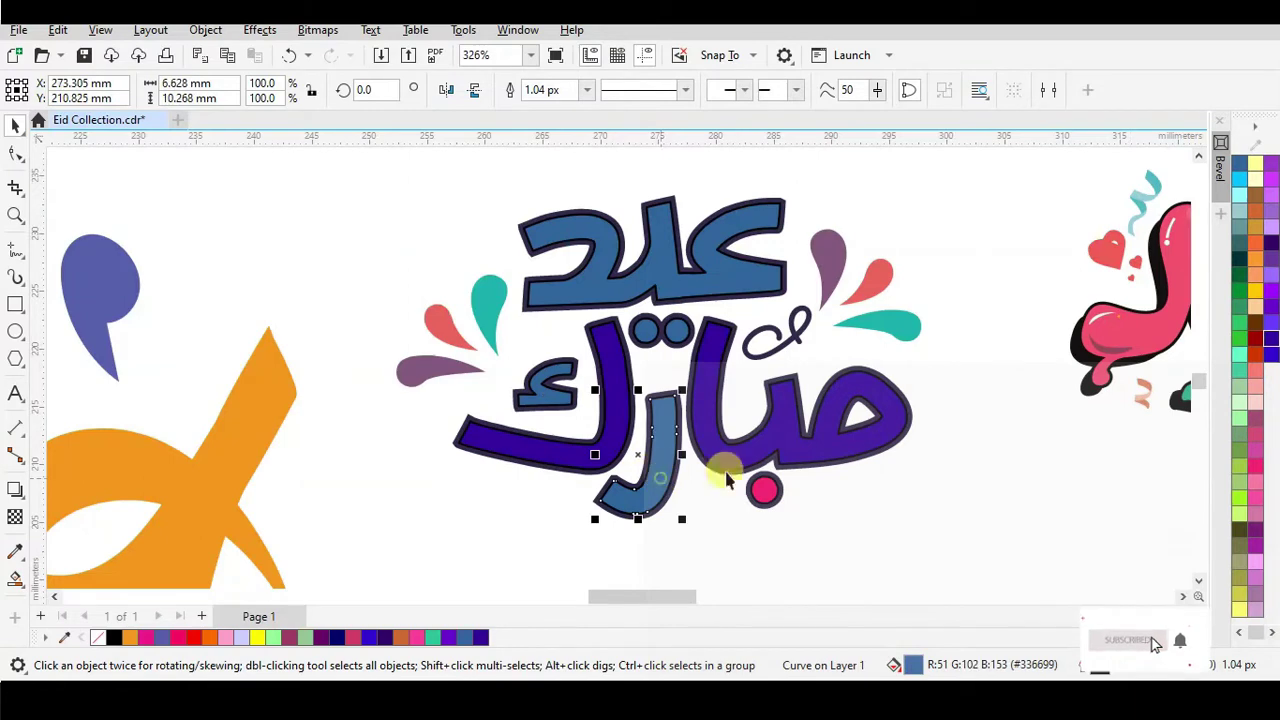
left_click(1273, 343)
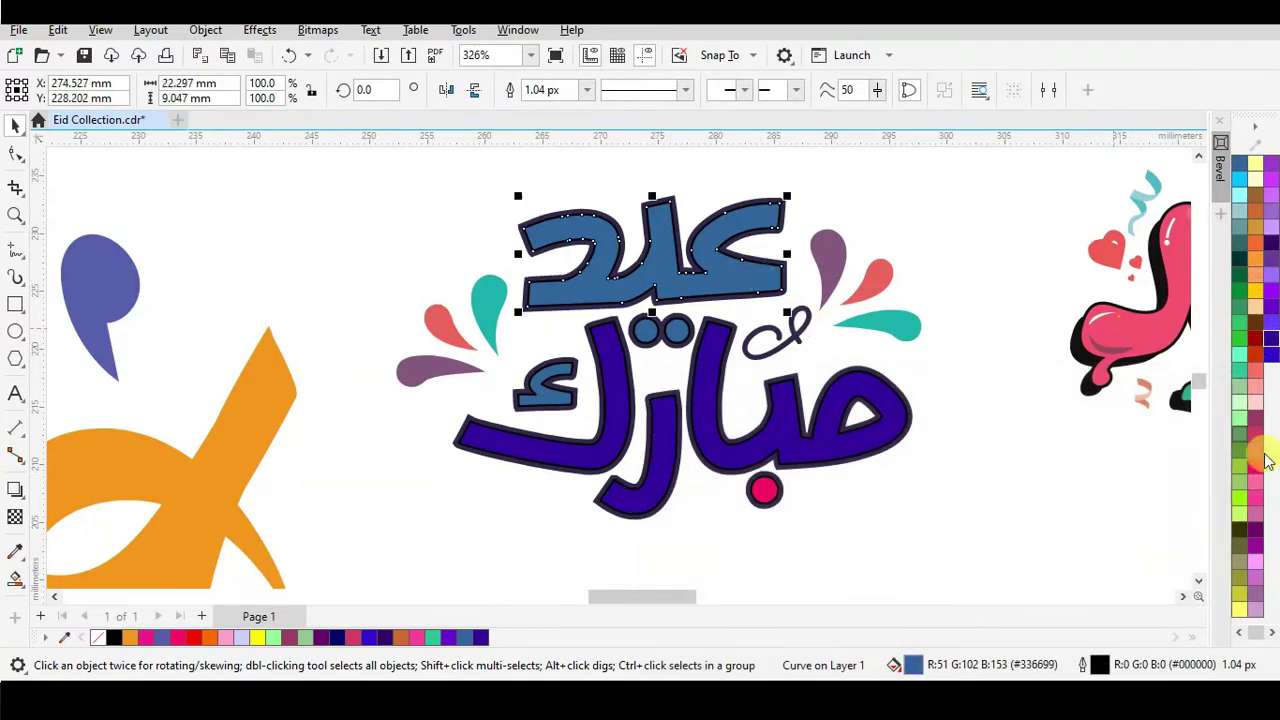
Step: Fill the upper word with #660066 and replace that with orange, and colour the two dots above the lower word pink
left_click(1257, 540)
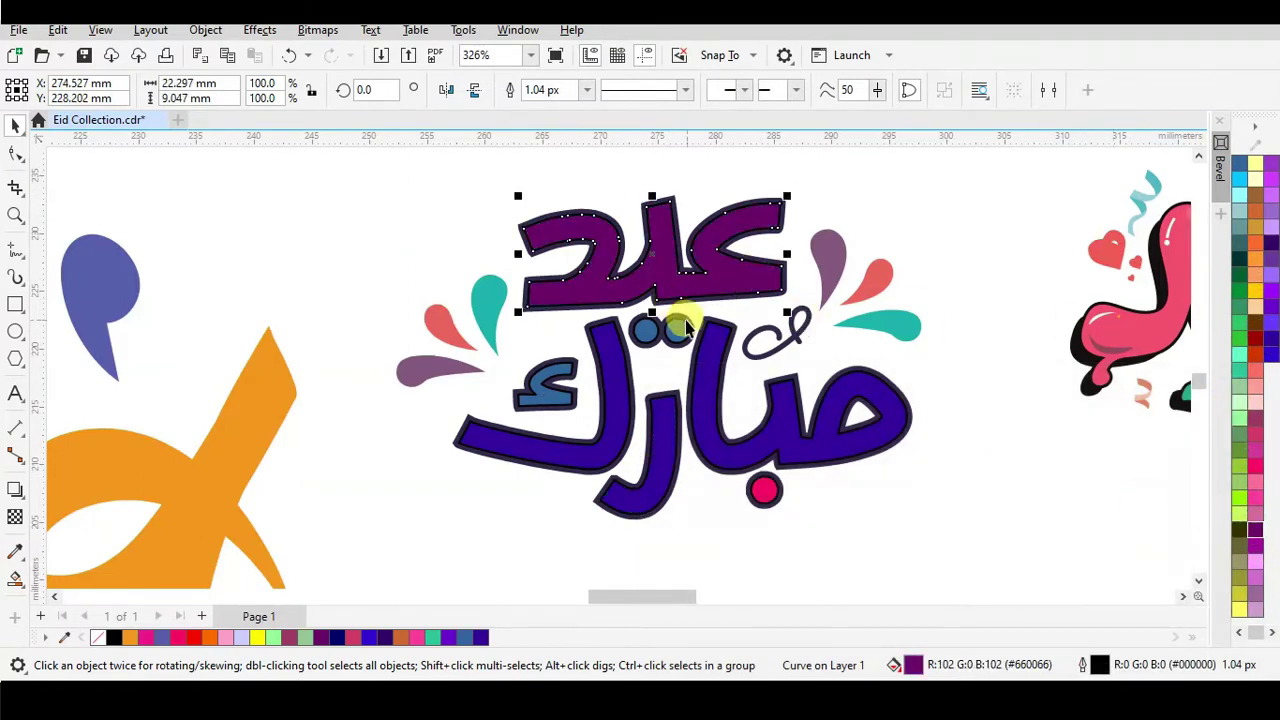
left_click_drag(1256, 244, 652, 292)
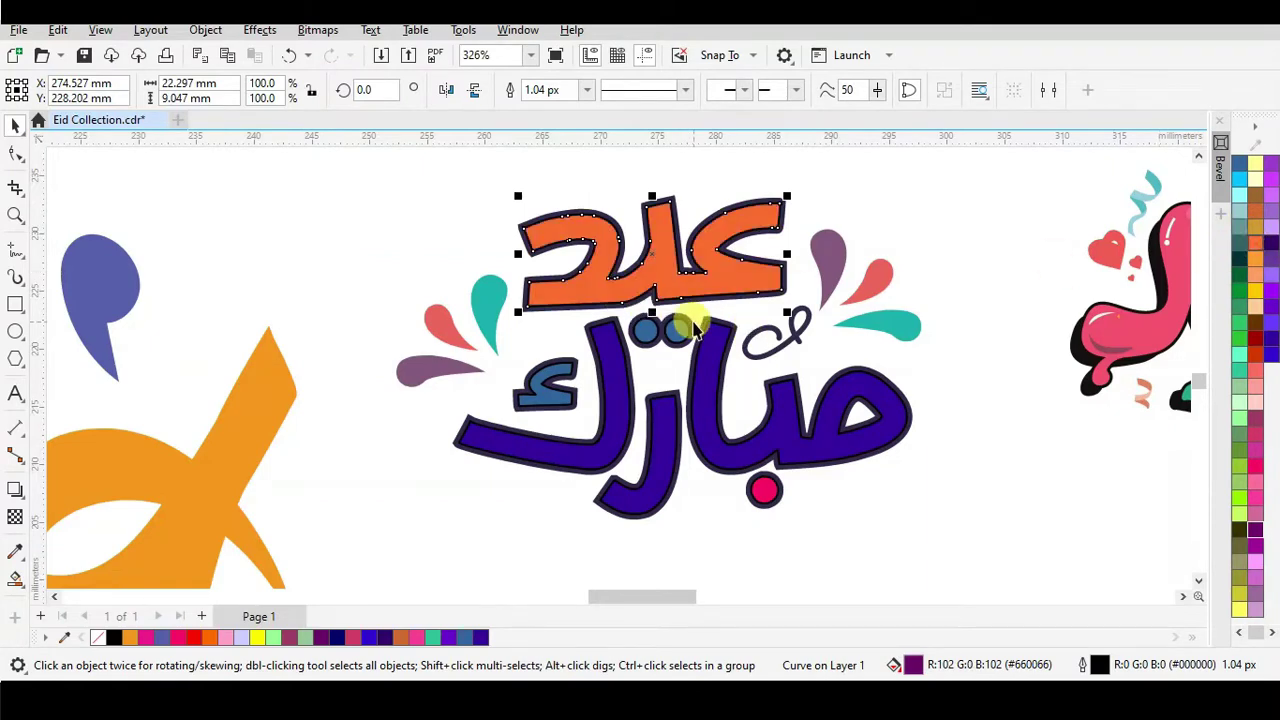
left_click(676, 330)
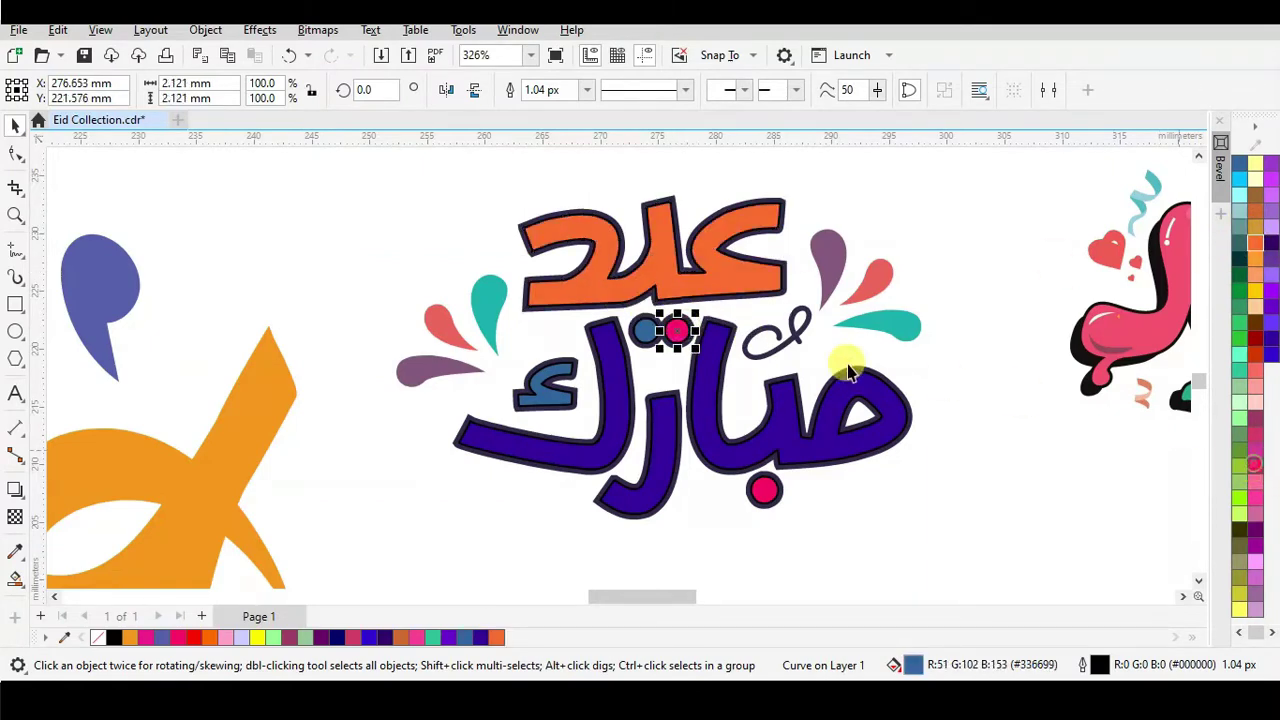
left_click(676, 330)
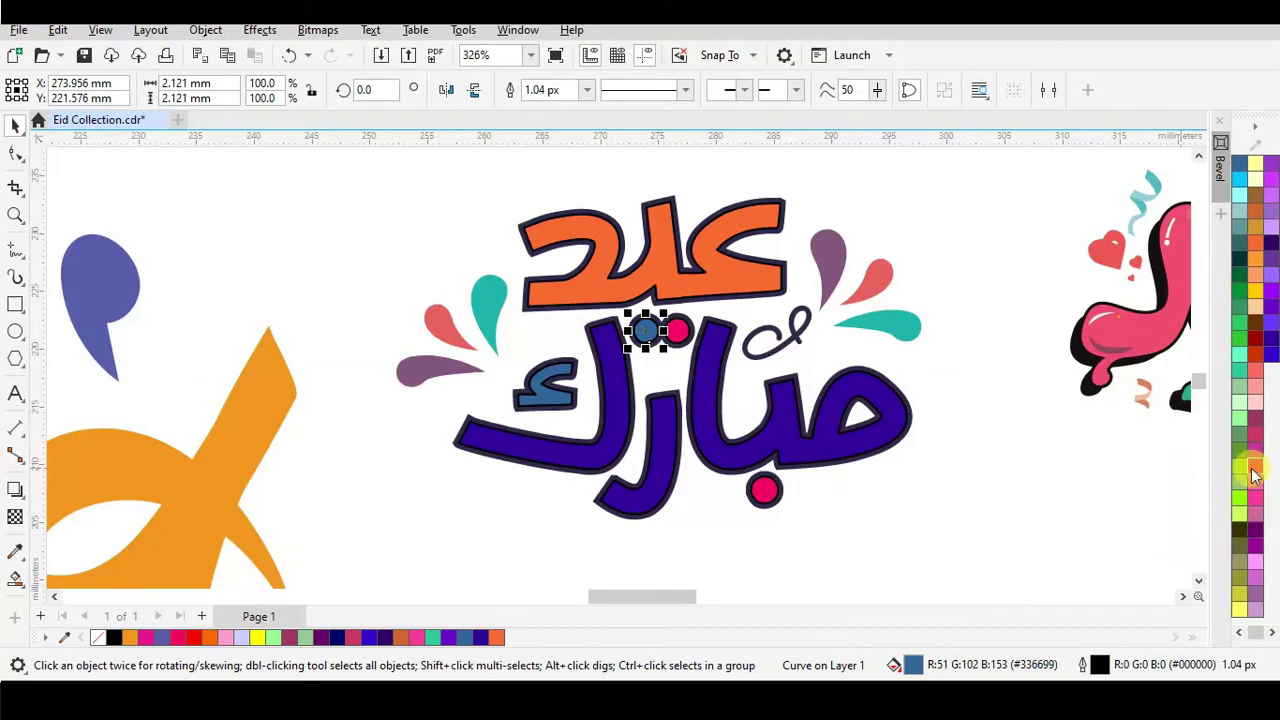
left_click(1081, 451)
Step: Fill the small green Eid Mubarak calligraphy group above the large orange lettering with yellow
scroll(557, 320, "down", 6)
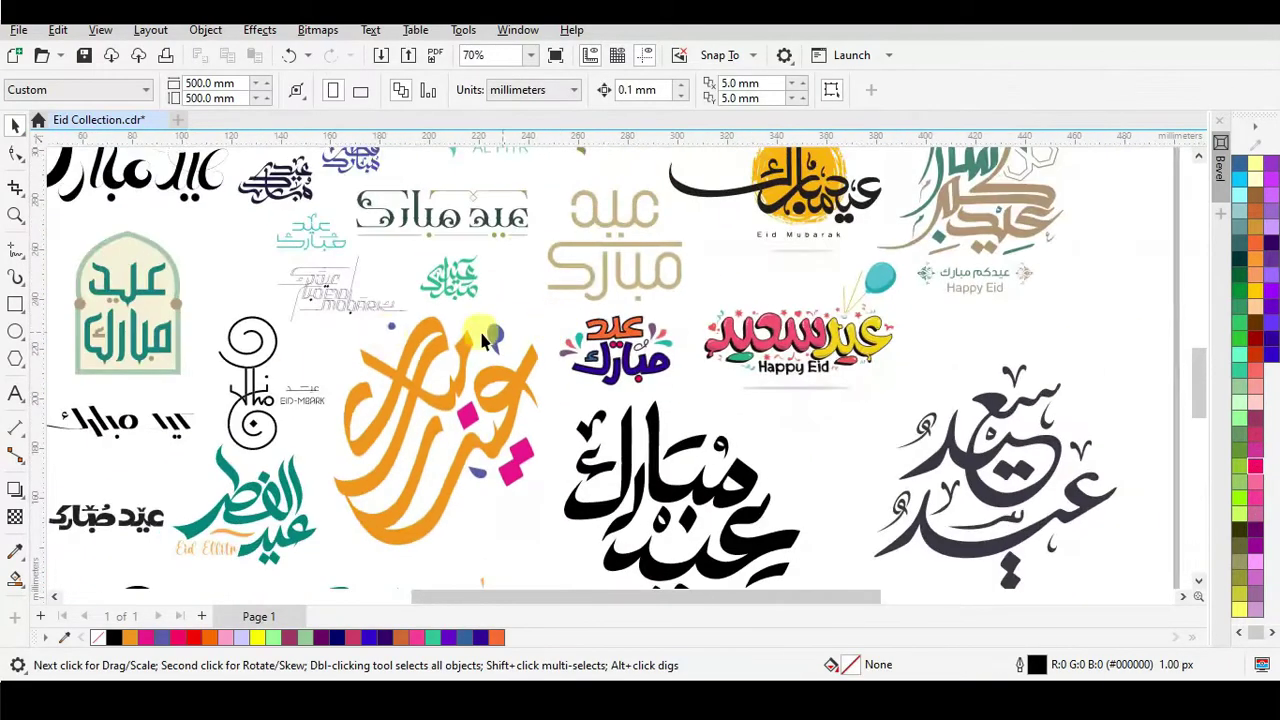
scroll(265, 323, "up", 4)
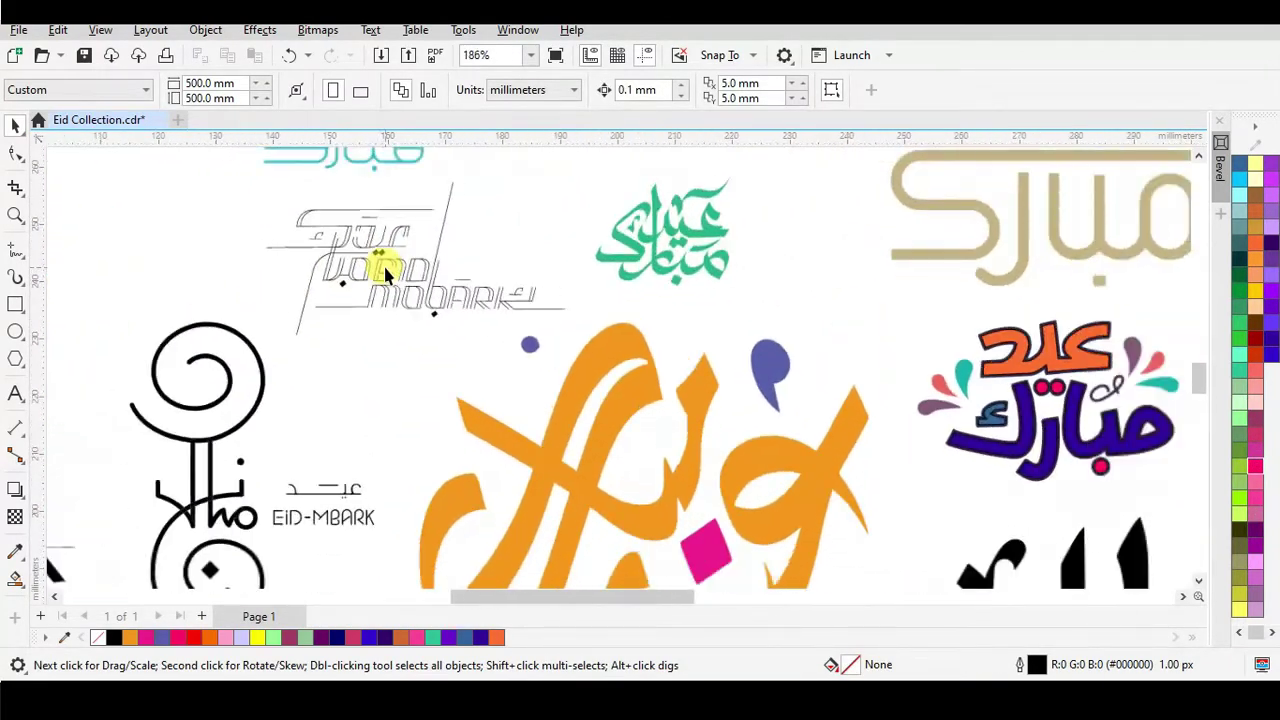
scroll(593, 257, "up", 4)
left_click(586, 243)
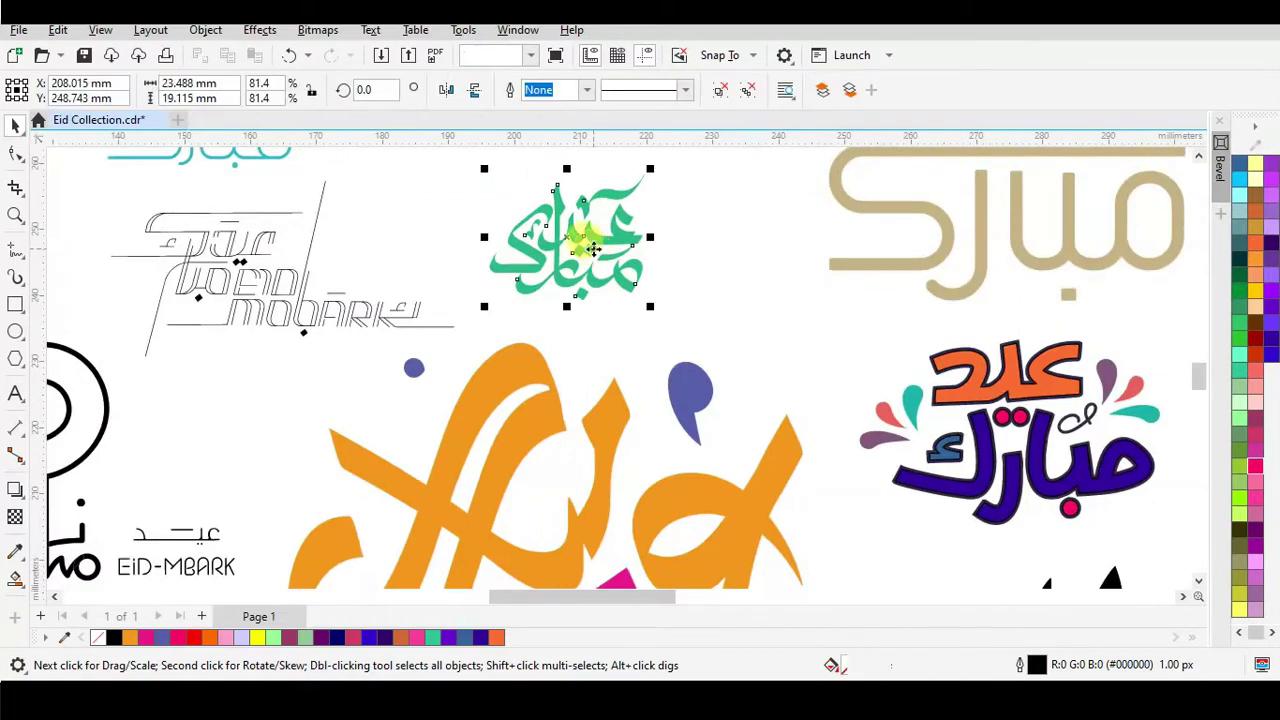
left_click(1255, 292)
Step: Fill the orange upper word of the colourful Eid Mubarak design with R:255 G:204 B:0 (#FFCC00)
scroll(565, 295, "down", 2)
scroll(363, 295, "up", 3)
left_click(360, 296)
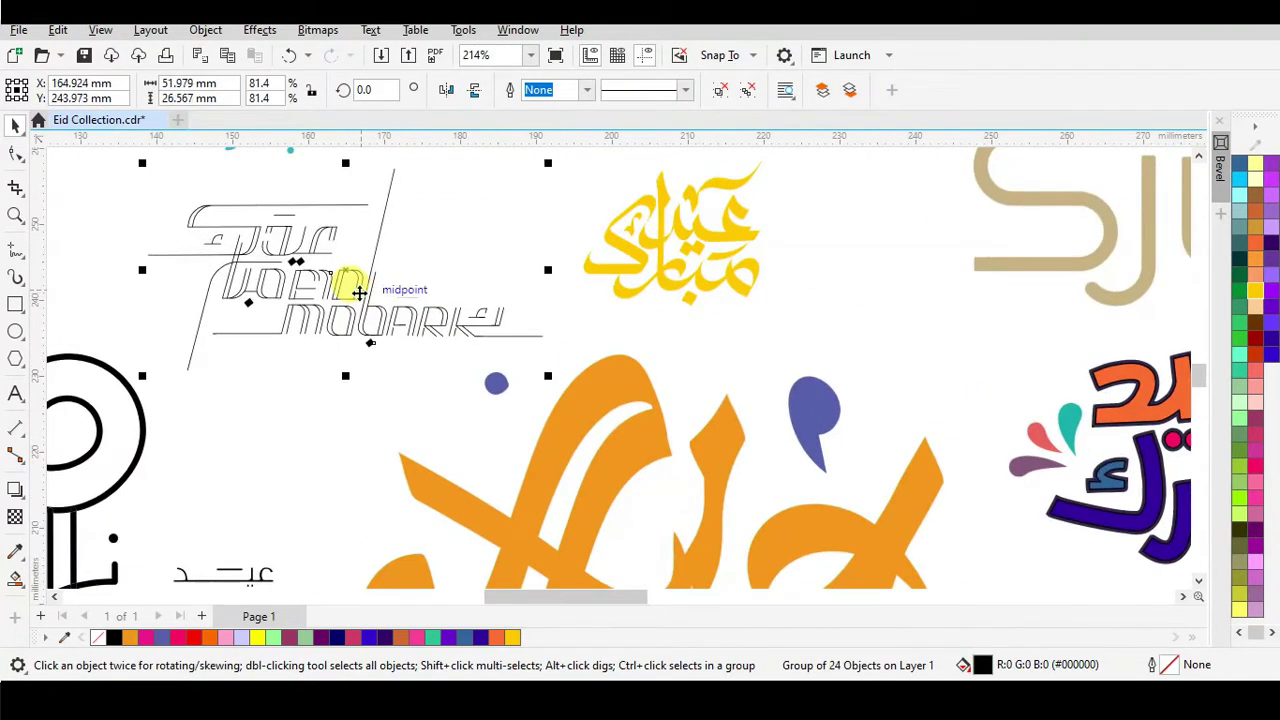
scroll(357, 292, "down", 3)
scroll(918, 322, "up", 1)
left_click(886, 373)
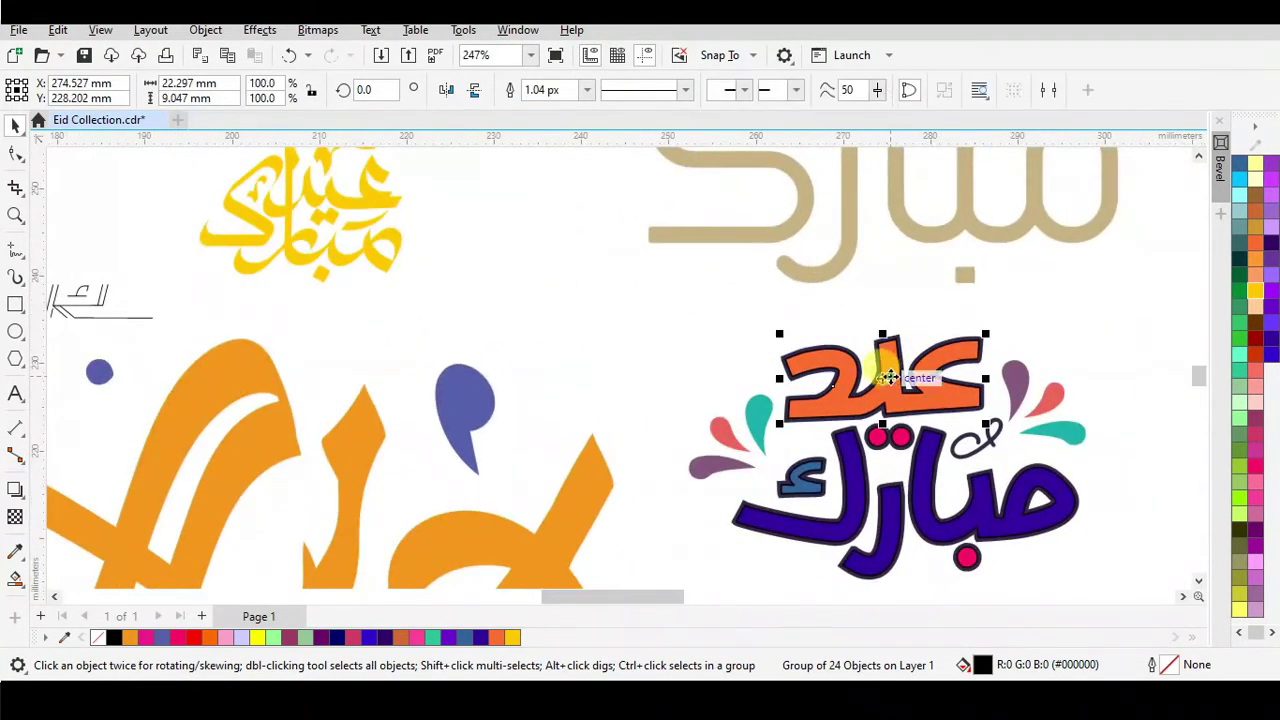
left_click(1255, 292)
Step: Recolour the thin-line Eid Mubarak lettering beside the yellow calligraphy with R:0 G:153 B:51 (#009933)
scroll(686, 283, "down", 3)
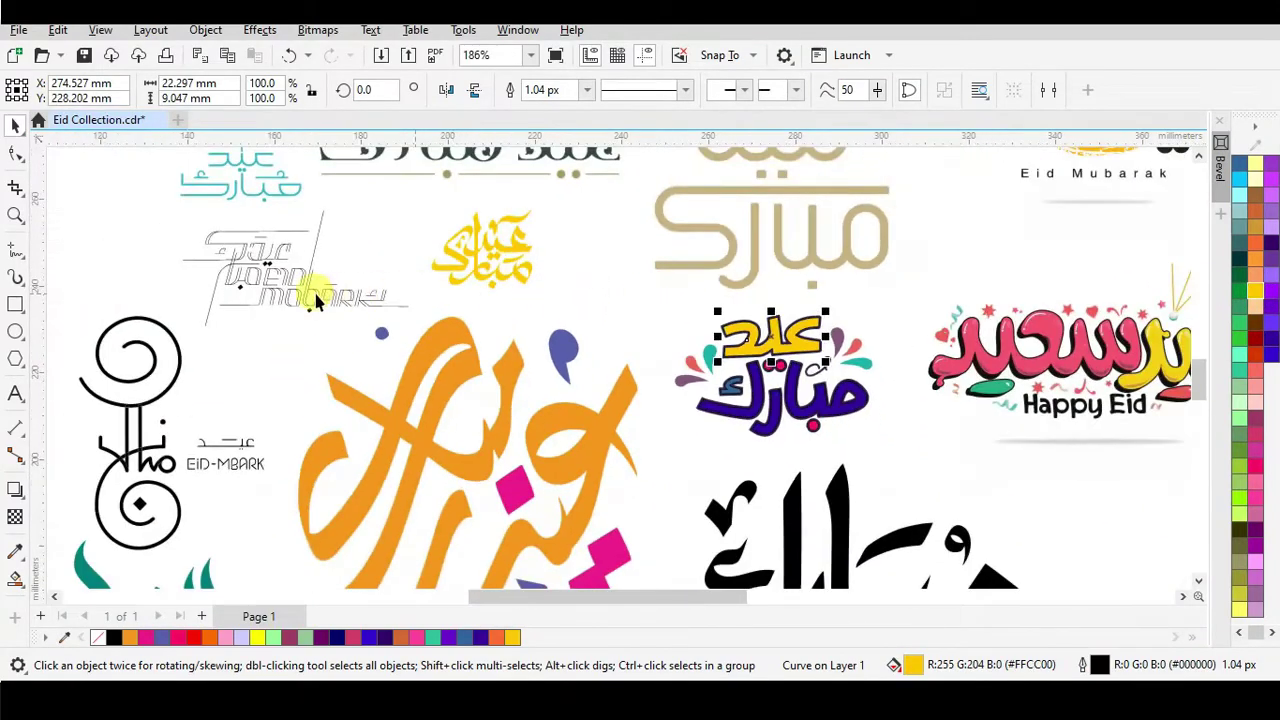
scroll(322, 296, "up", 3)
left_click(322, 296)
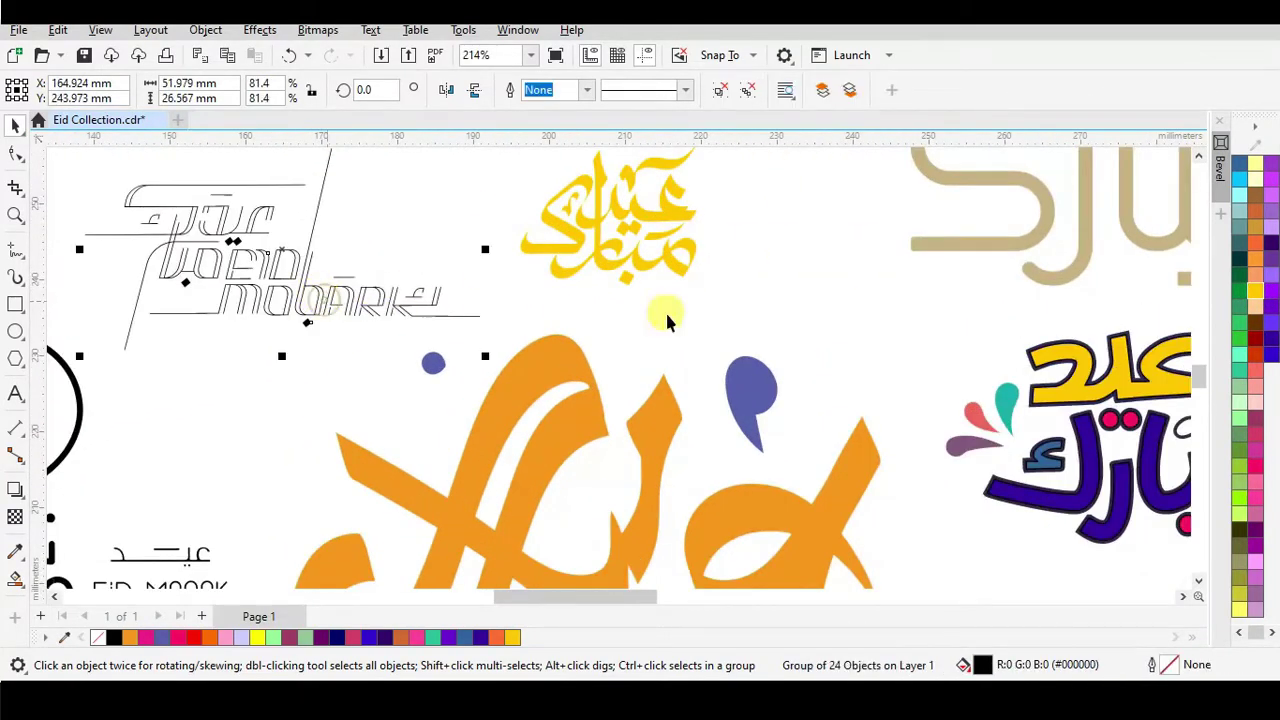
right_click(1240, 300)
Step: Ungroup the arch-framed Eid Mubarak design into separate objects and deselect them
scroll(586, 337, "down", 3)
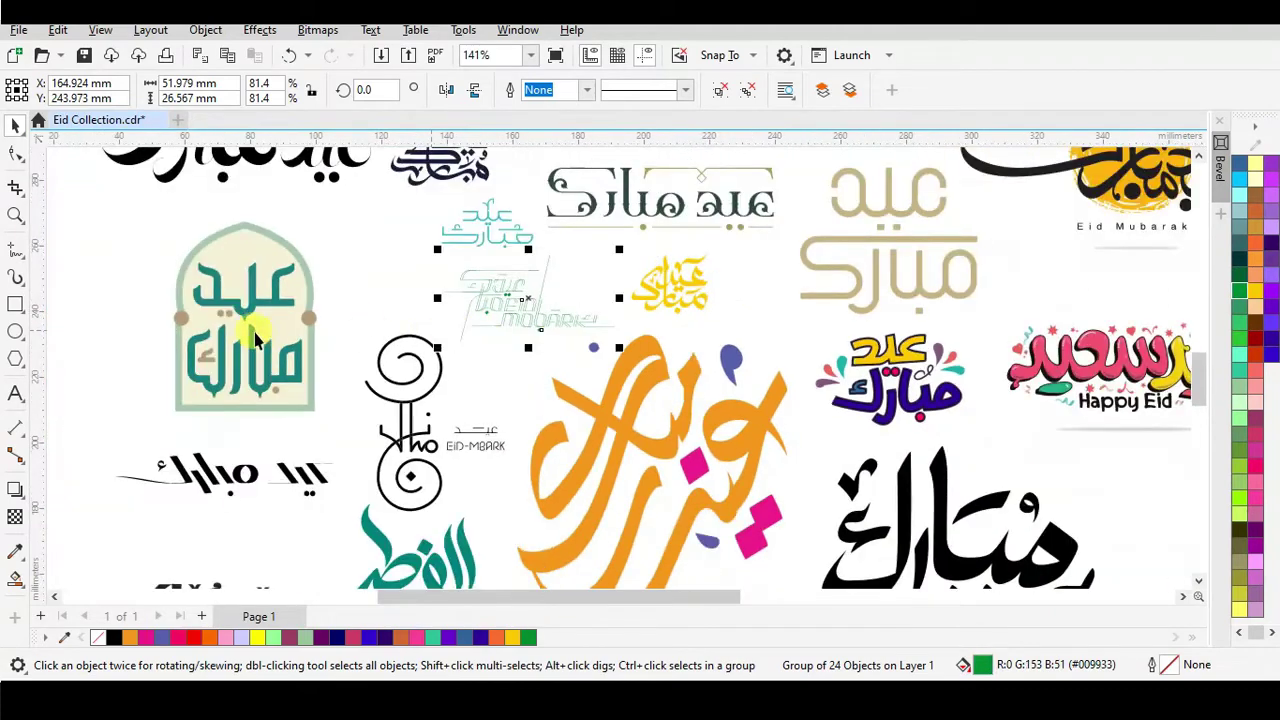
scroll(229, 323, "up", 3)
left_click(272, 322)
scroll(272, 322, "down", 3)
scroll(150, 260, "up", 2)
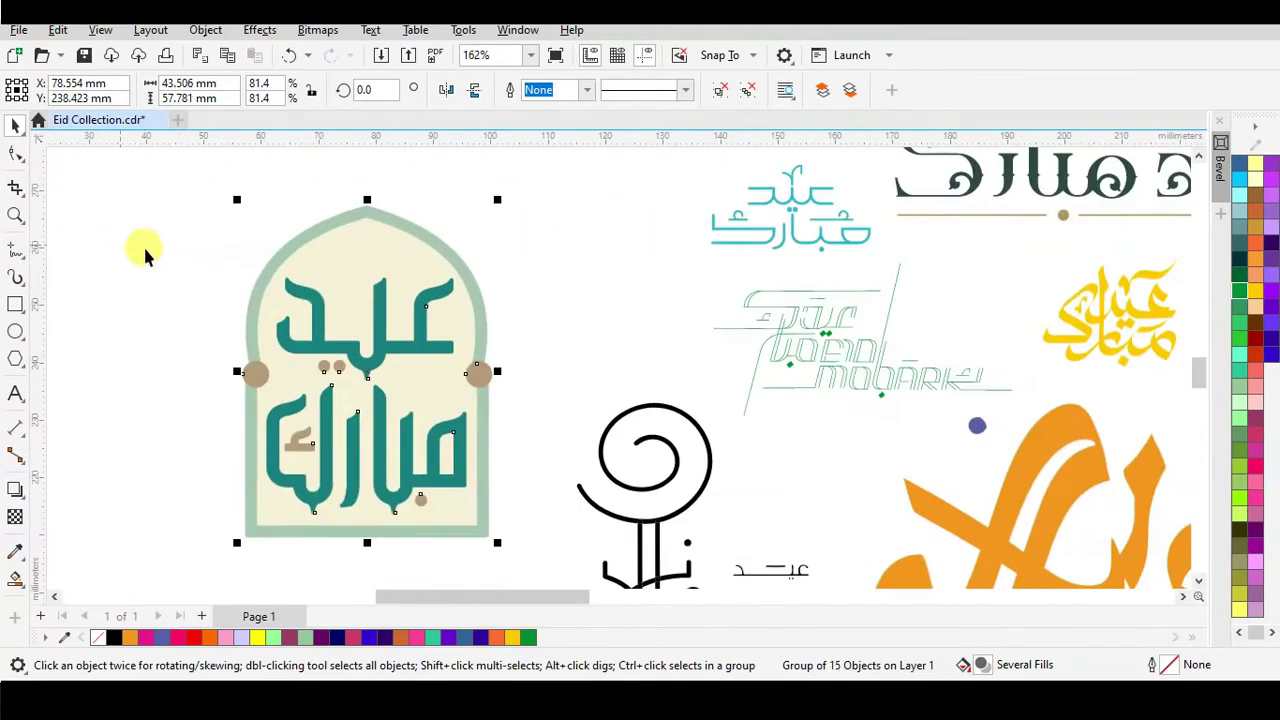
left_click(720, 92)
left_click(171, 257)
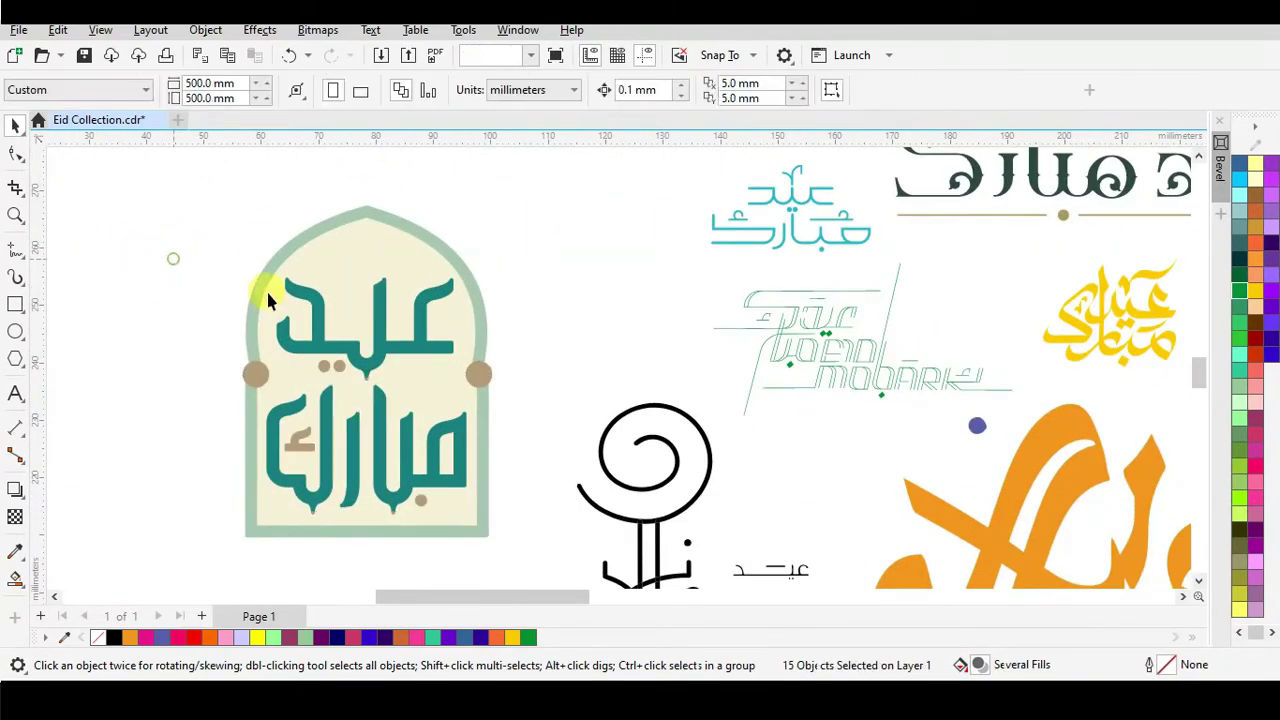
Step: Try an orange fill on the teal lettering inside the arch-framed design
left_click(314, 337)
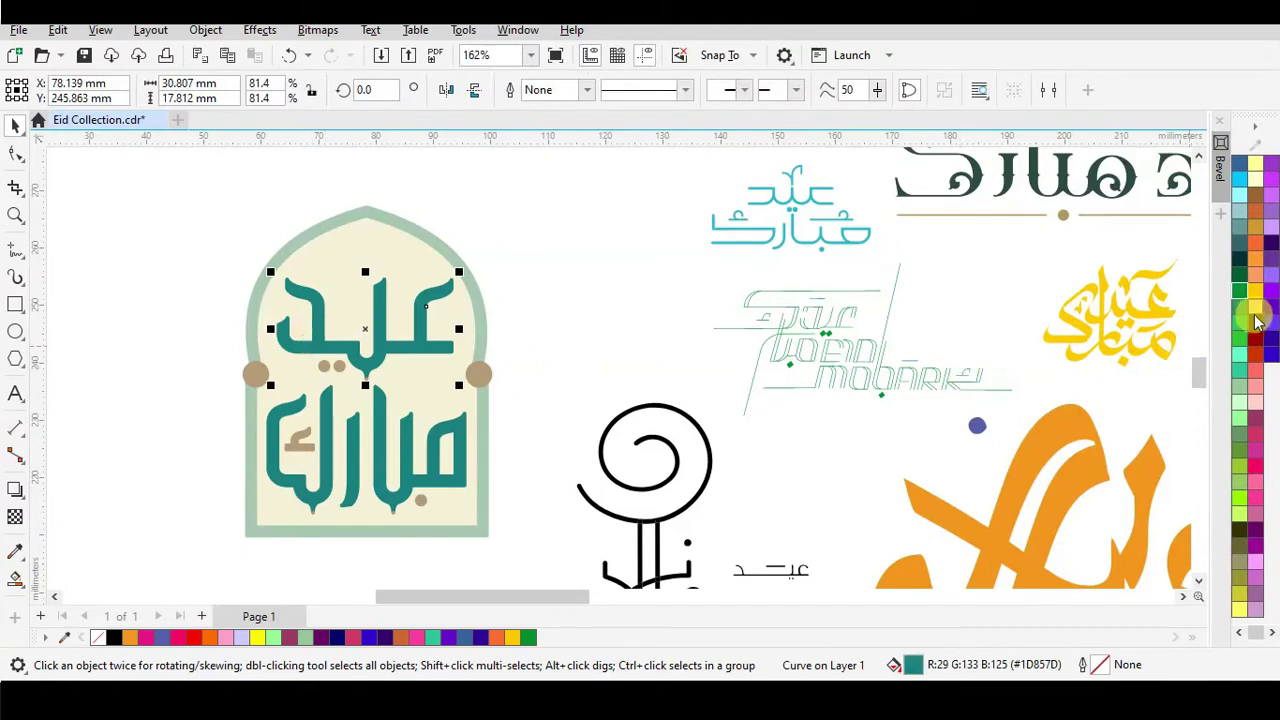
left_click(437, 448)
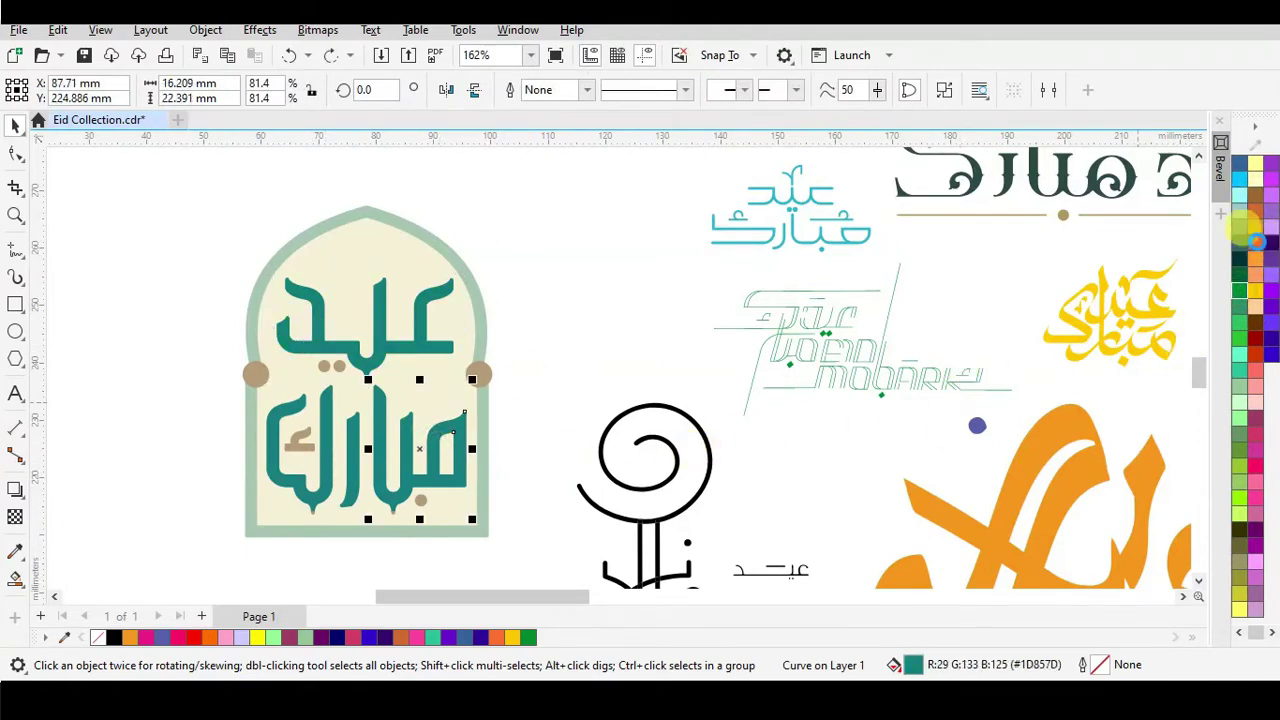
scroll(785, 302, "down", 5)
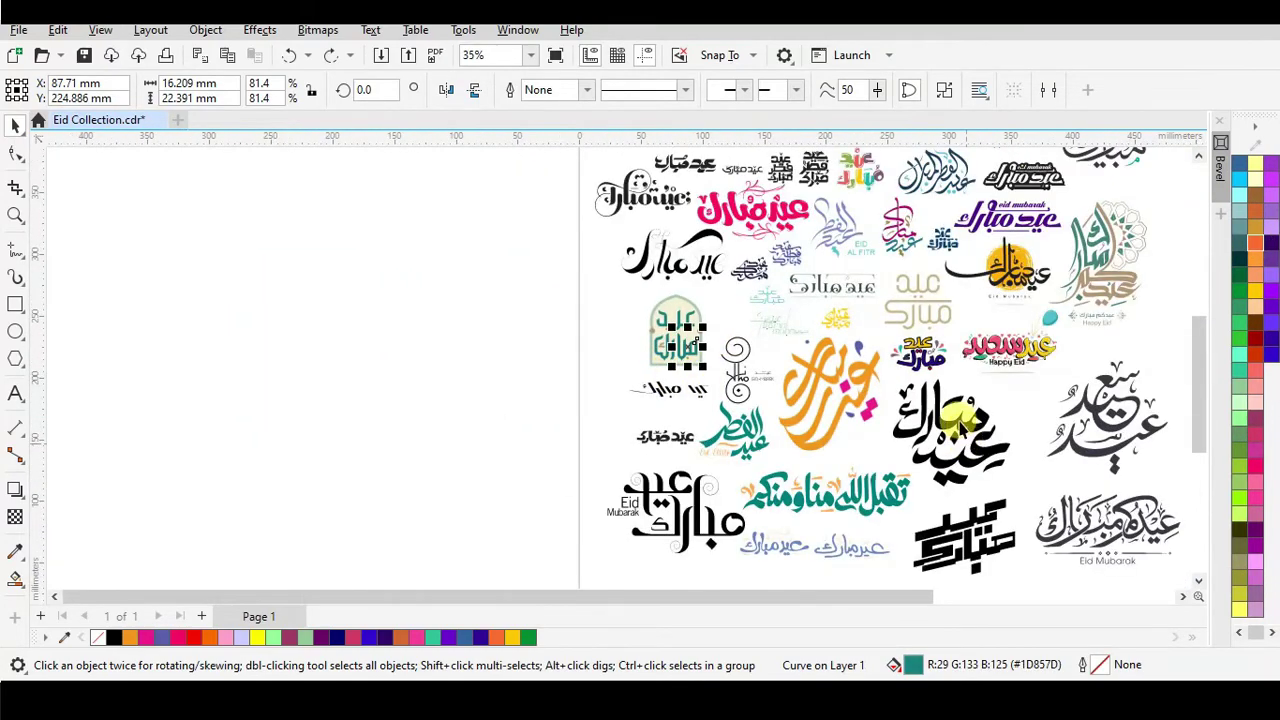
Step: Try a light blue fill on the whole teal Eid Elfitr calligraphy group
scroll(960, 425, "up", 4)
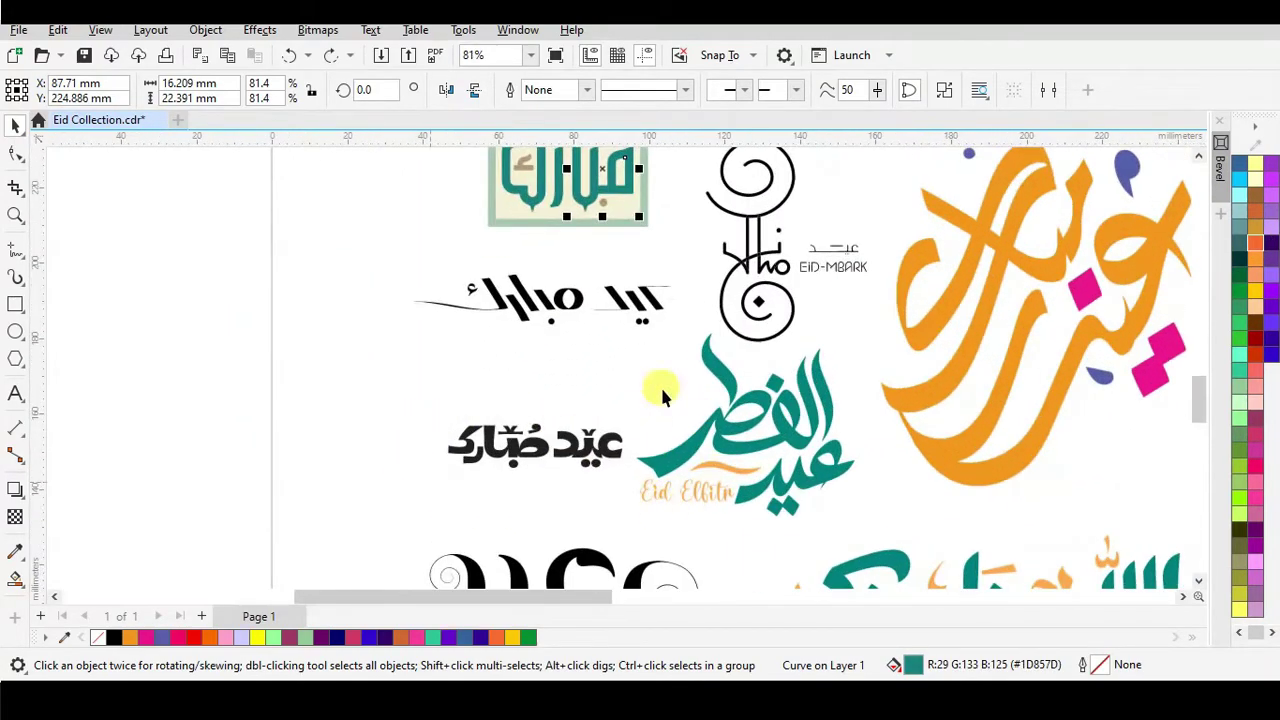
left_click(722, 441)
scroll(848, 447, "up", 3)
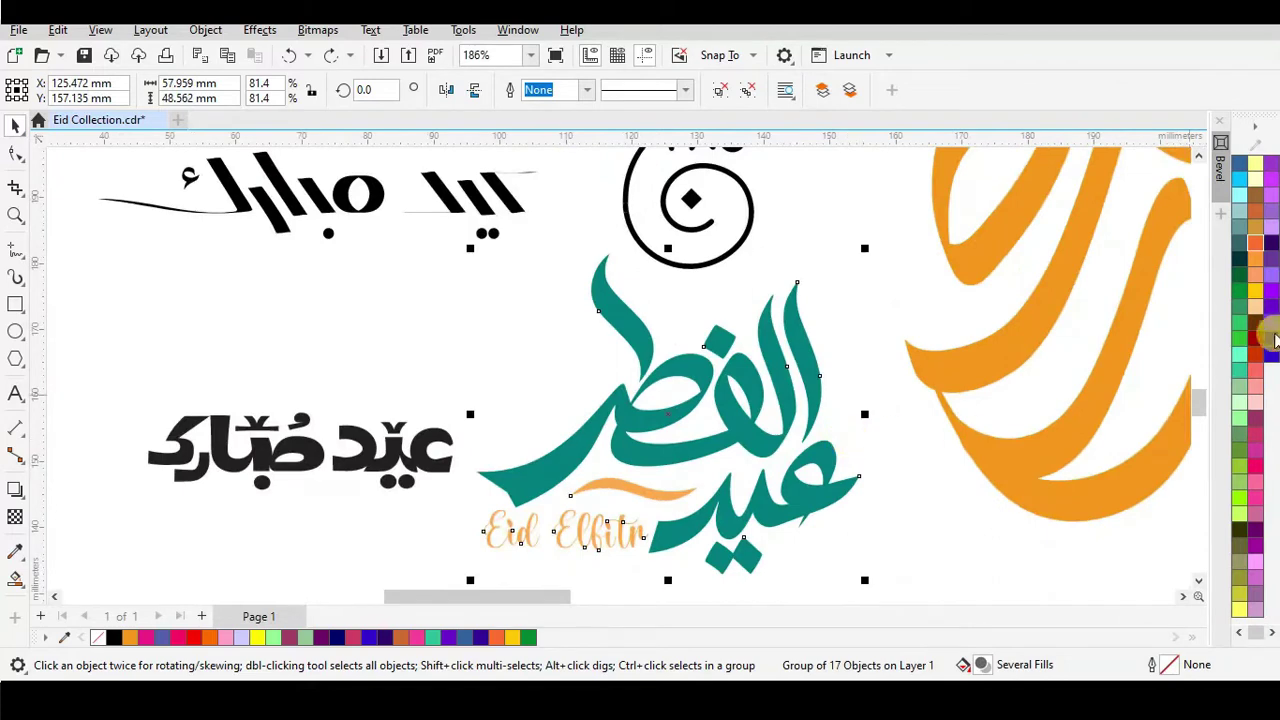
scroll(1263, 258, "up", 3)
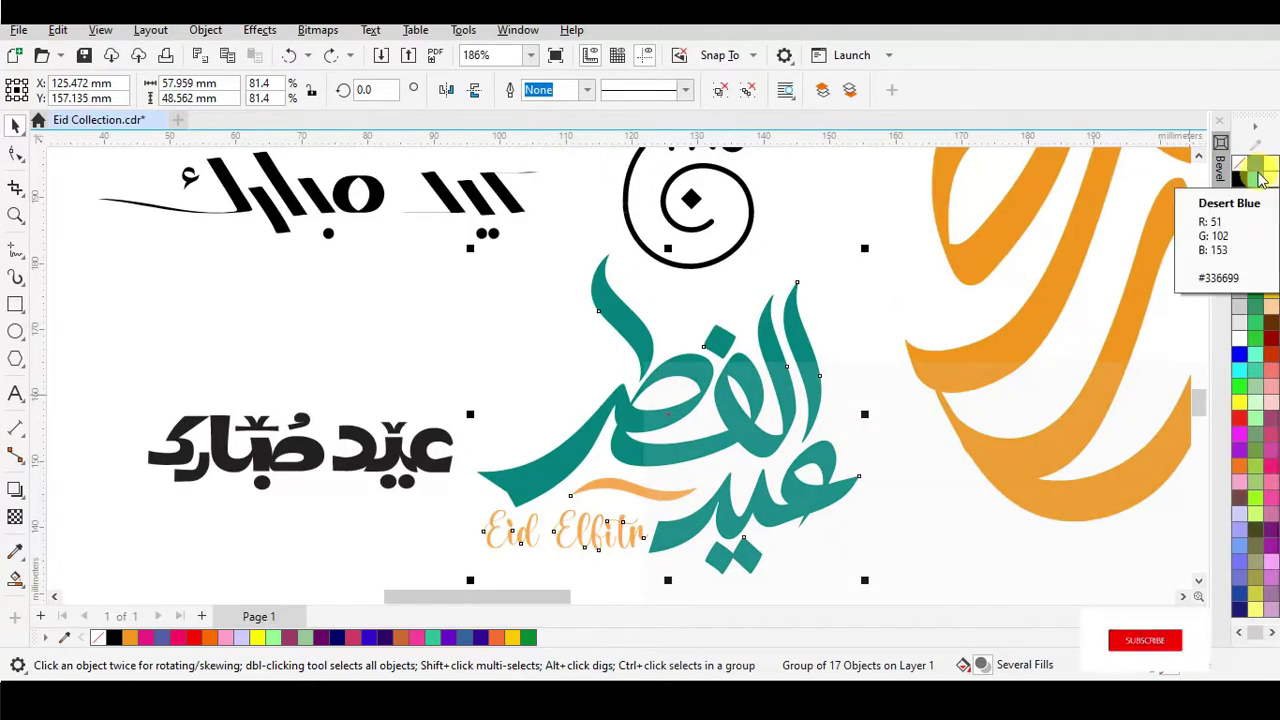
left_click(1258, 180)
key("ctrl+z")
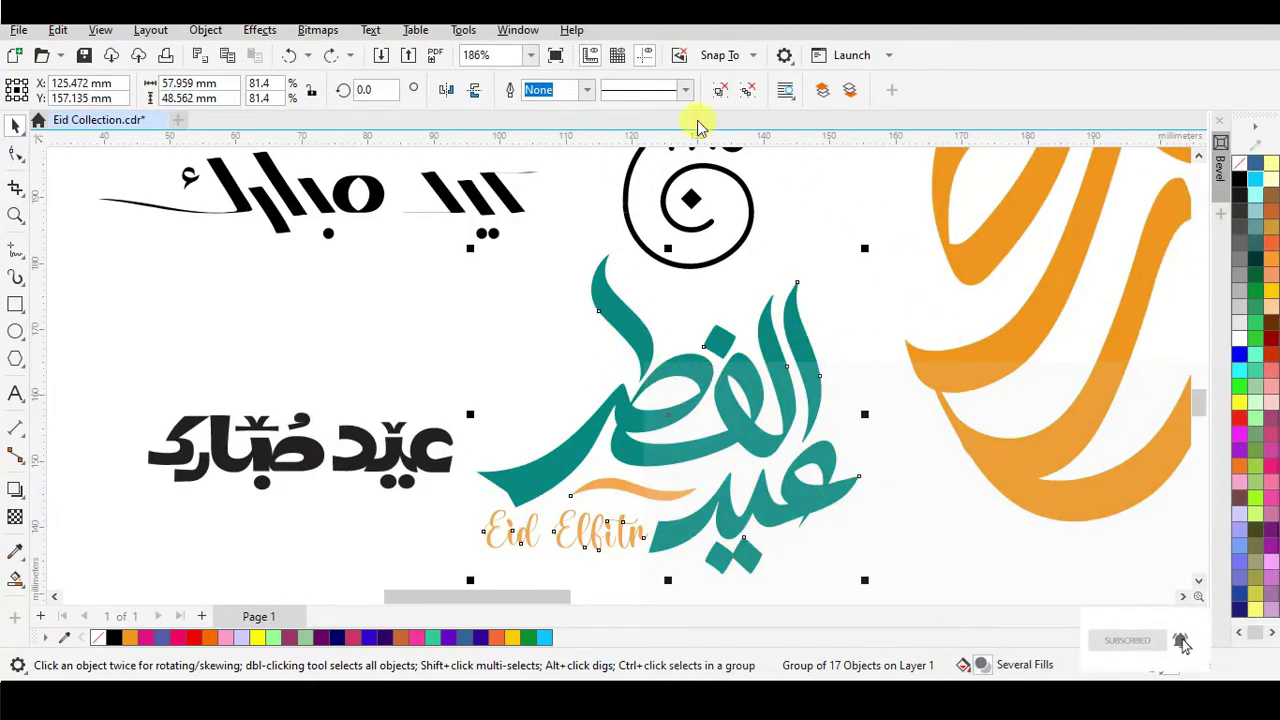
Step: Try cyan and #FF0066 fills on the long central letter shape of the Eid Elfitr calligraphy
left_click(500, 364)
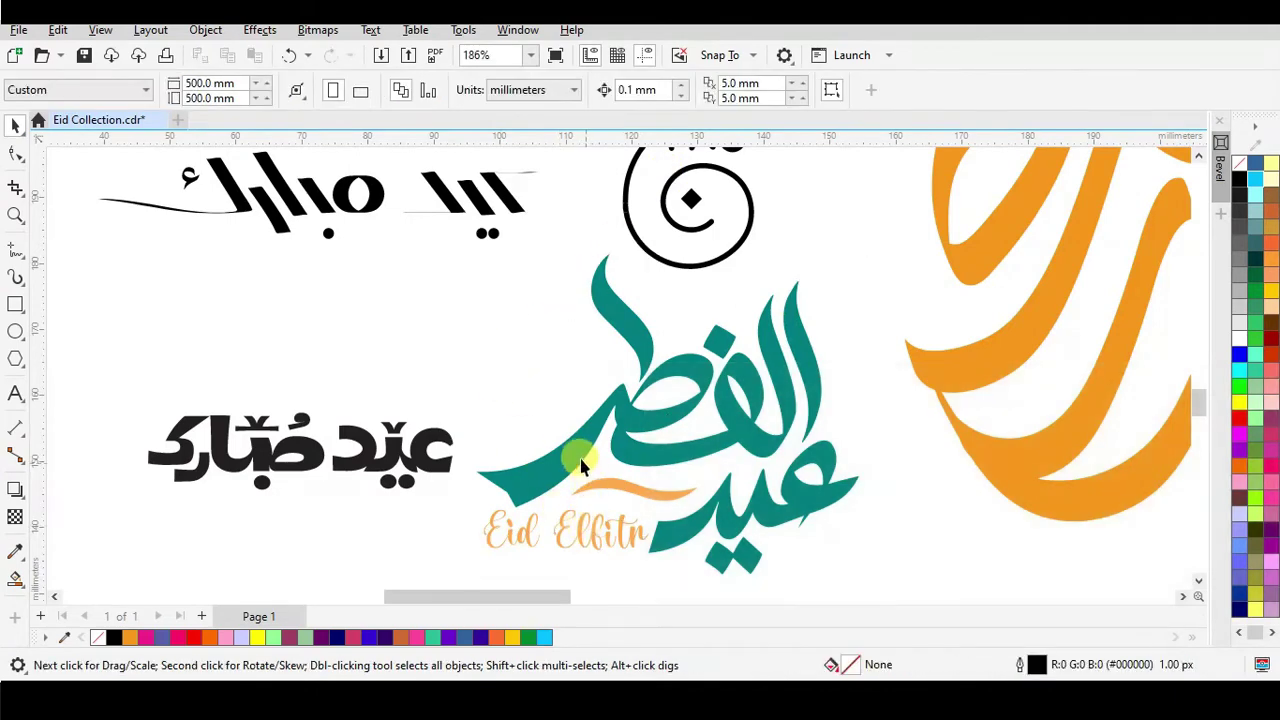
left_click(580, 465)
left_click(1241, 370)
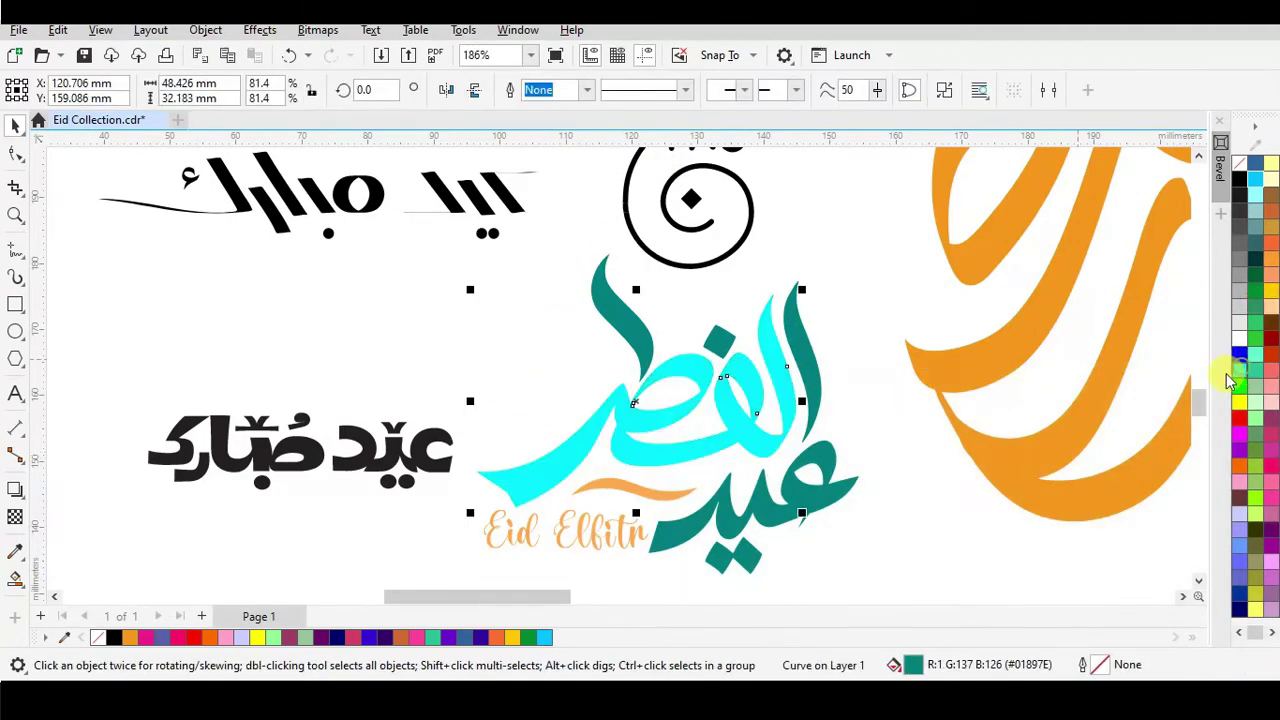
left_click(1268, 465)
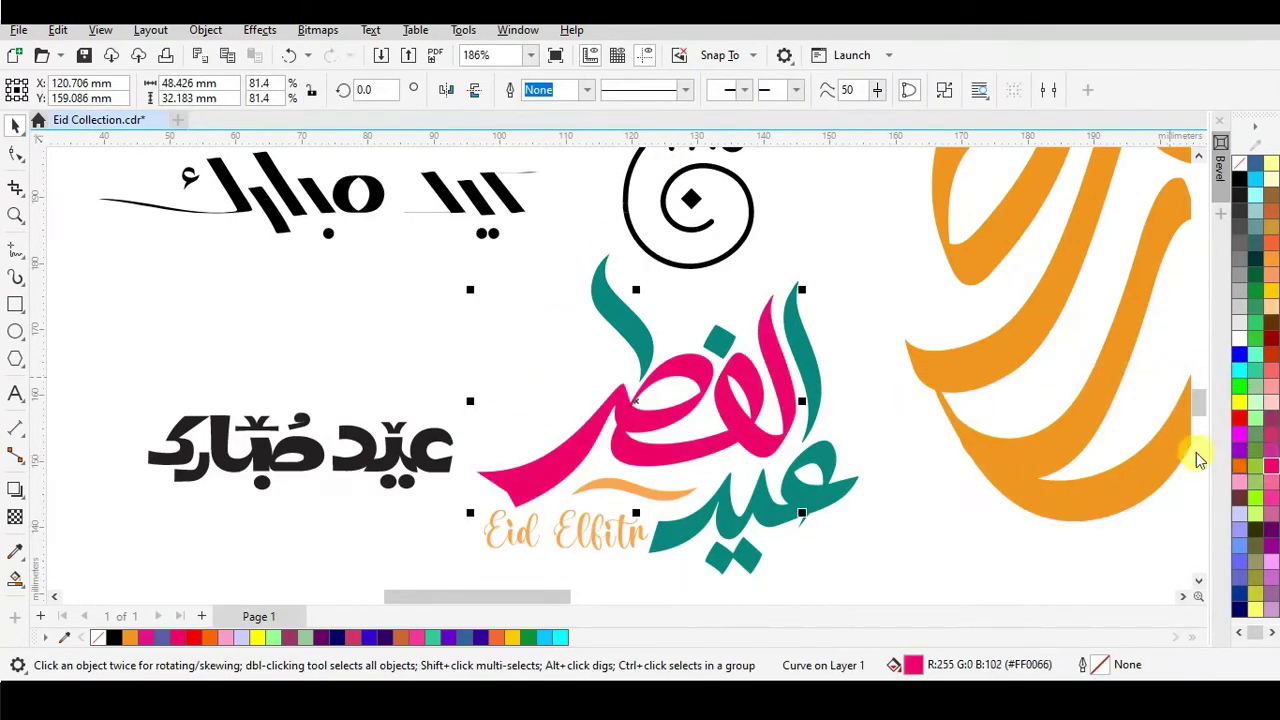
key("ctrl+z")
Step: Try a salmon fill on the small black Eid Mubarak lettering beside the Eid Elfitr design
scroll(486, 423, "down", 2)
scroll(428, 480, "up", 2)
left_click(458, 440)
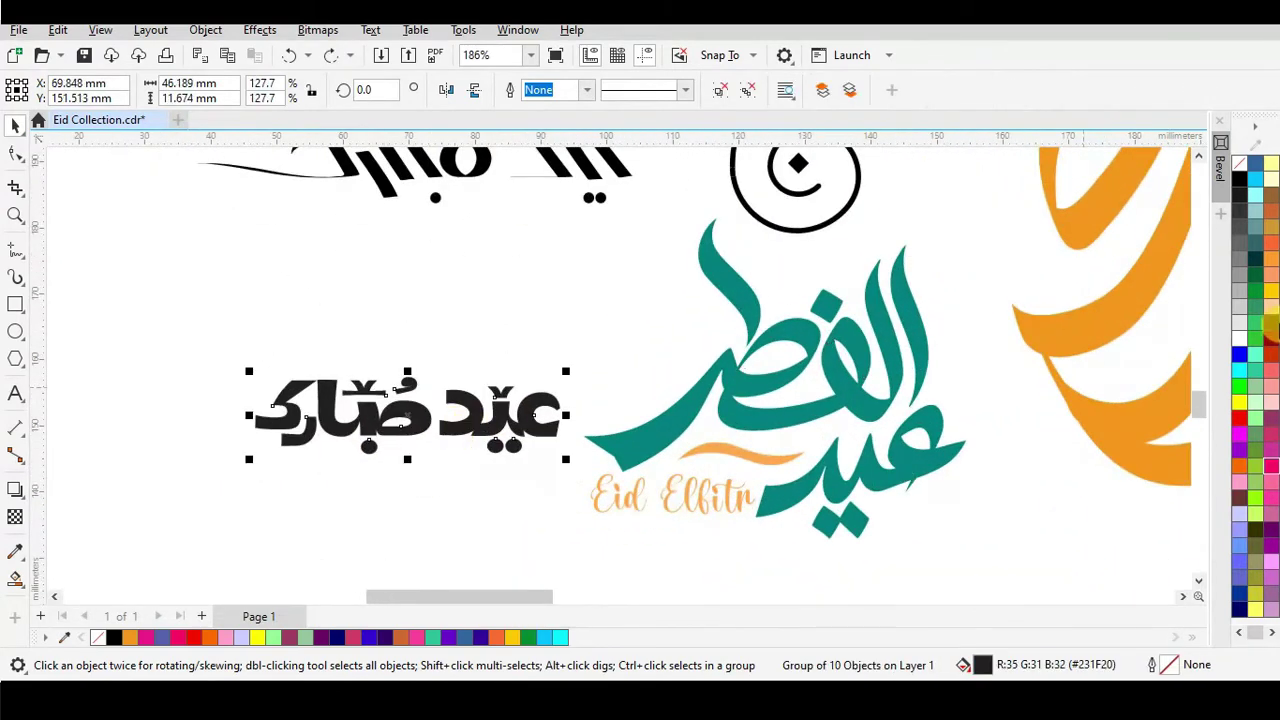
left_click(1271, 248)
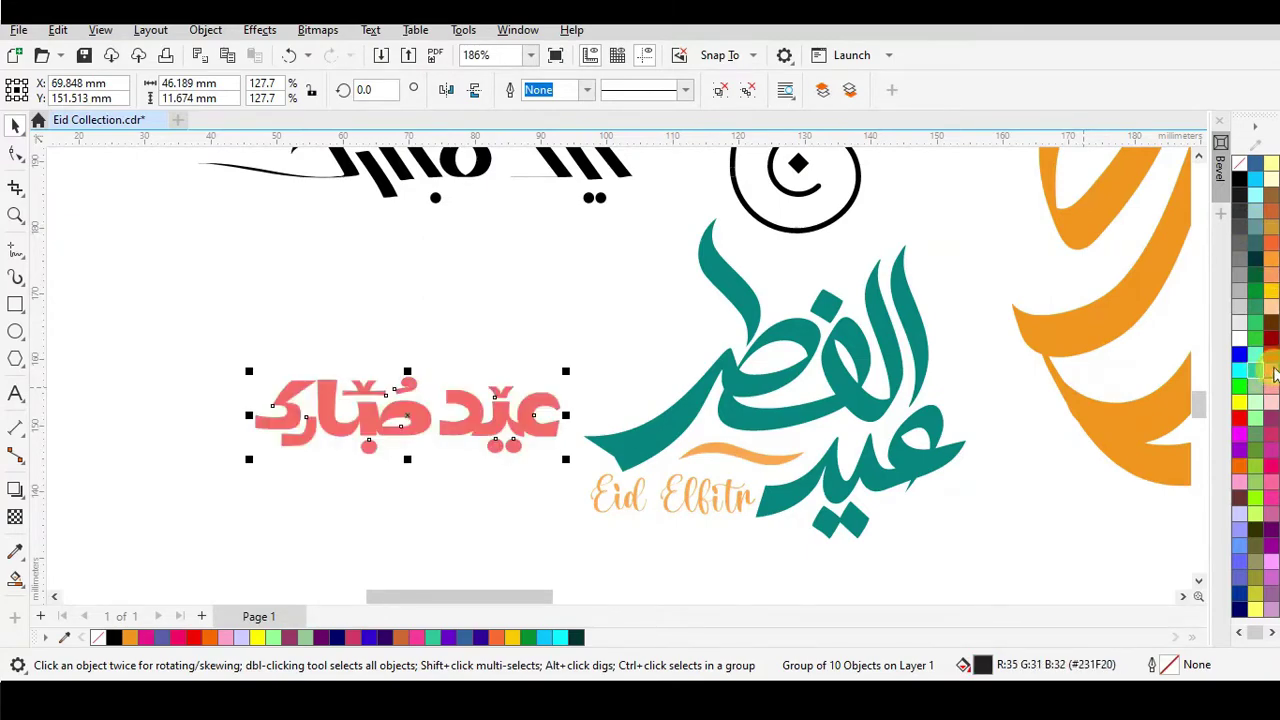
Step: Try brown and magenta colours on the large black Eid Mubarak design with spiral ends
scroll(670, 497, "down", 5)
scroll(670, 497, "up", 2)
scroll(670, 497, "up", 2)
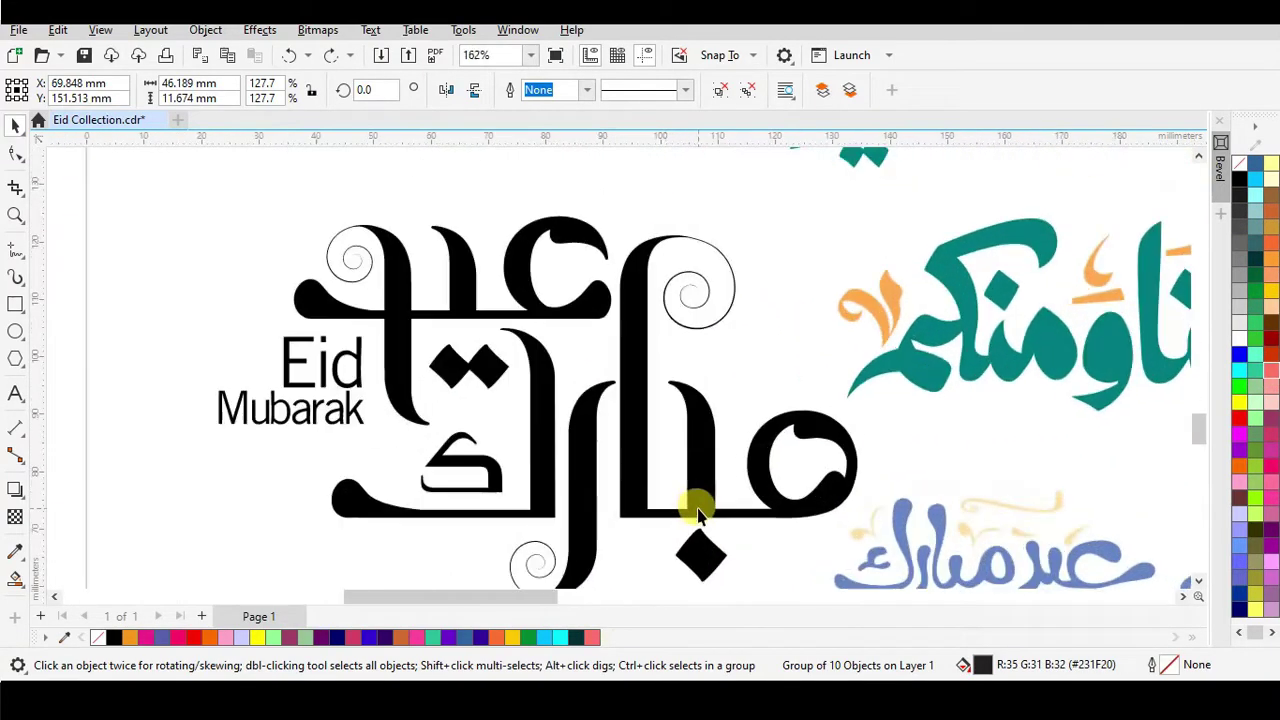
left_click(696, 506)
scroll(696, 506, "down", 1)
scroll(771, 500, "up", 1)
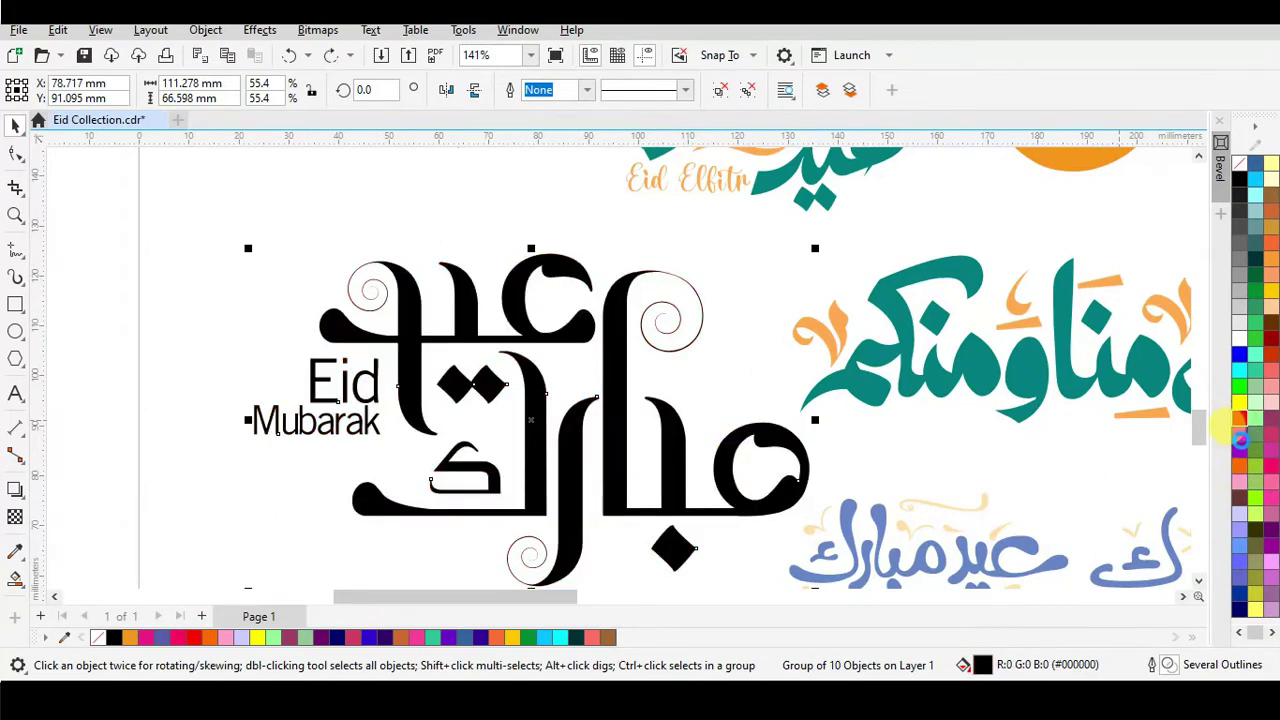
Step: Try a dark purple fill on the long teal-and-orange calligraphy phrase
scroll(920, 428, "down", 3)
scroll(1039, 432, "up", 2)
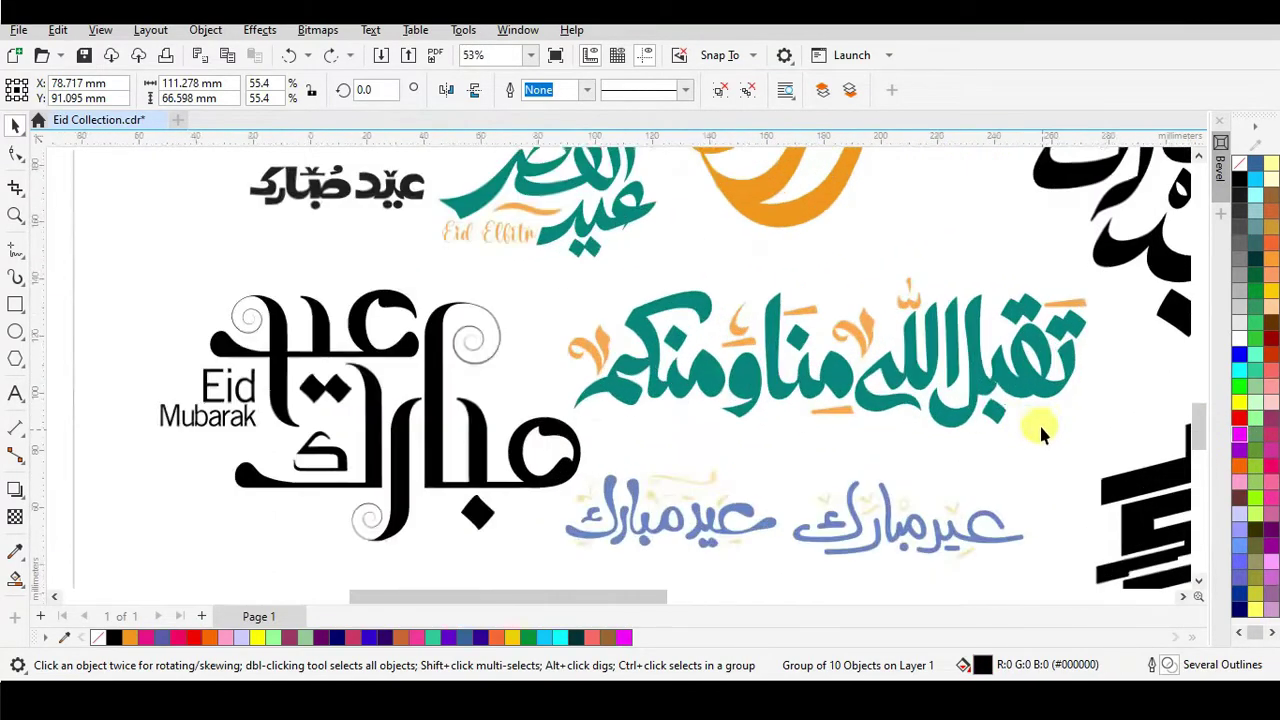
left_click(1005, 380)
scroll(1250, 540, "down", 3)
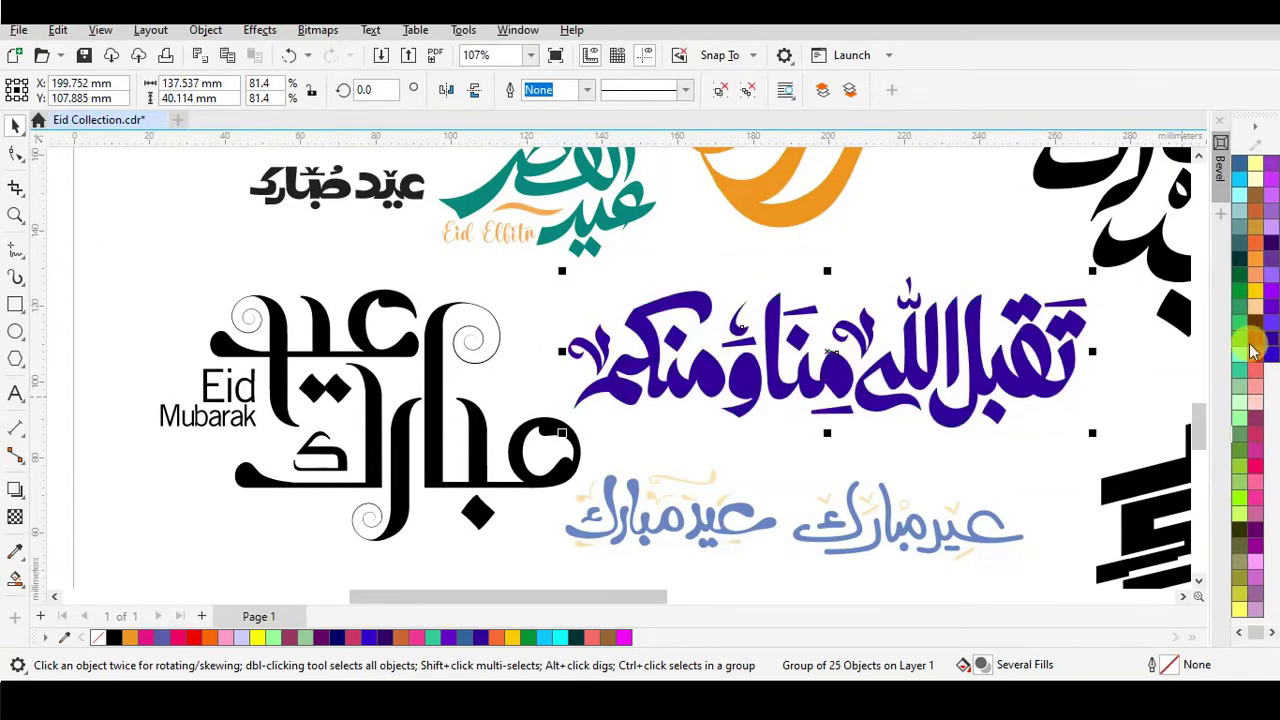
Step: Fill the slanted black block-style Eid Mubarak lettering with R:51 G:0 B:102 (#330066)
scroll(700, 400, "down", 2)
scroll(1050, 420, "up", 2)
left_click(1045, 425)
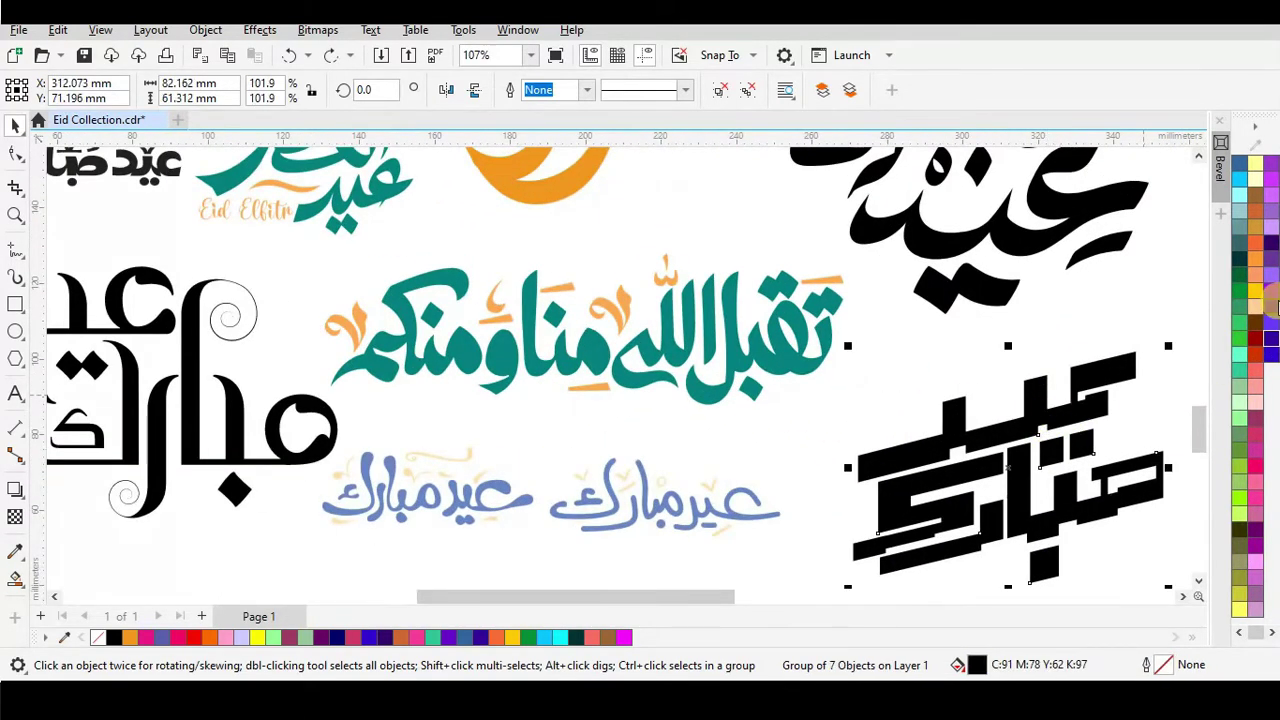
left_click(1270, 248)
Step: Try a dark red fill on the right-hand of the two small blue Eid Mubarak letterings
scroll(760, 340, "down", 3)
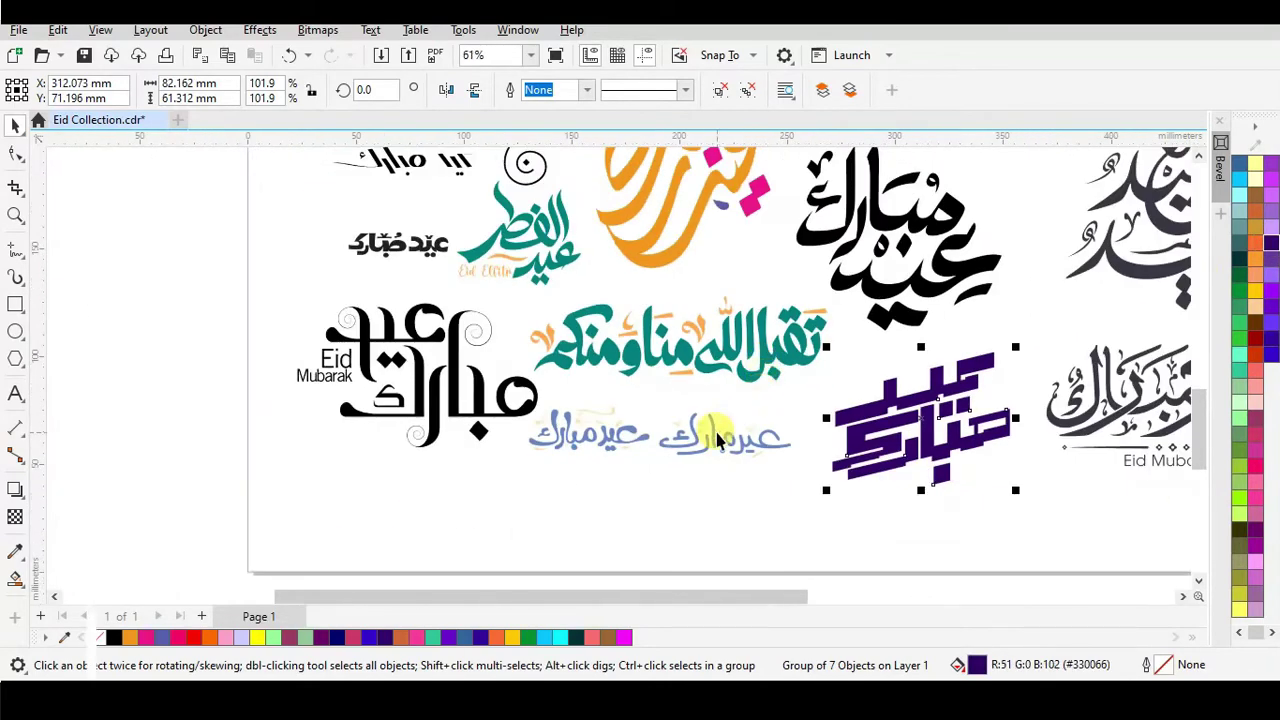
left_click(700, 429)
scroll(720, 440, "up", 4)
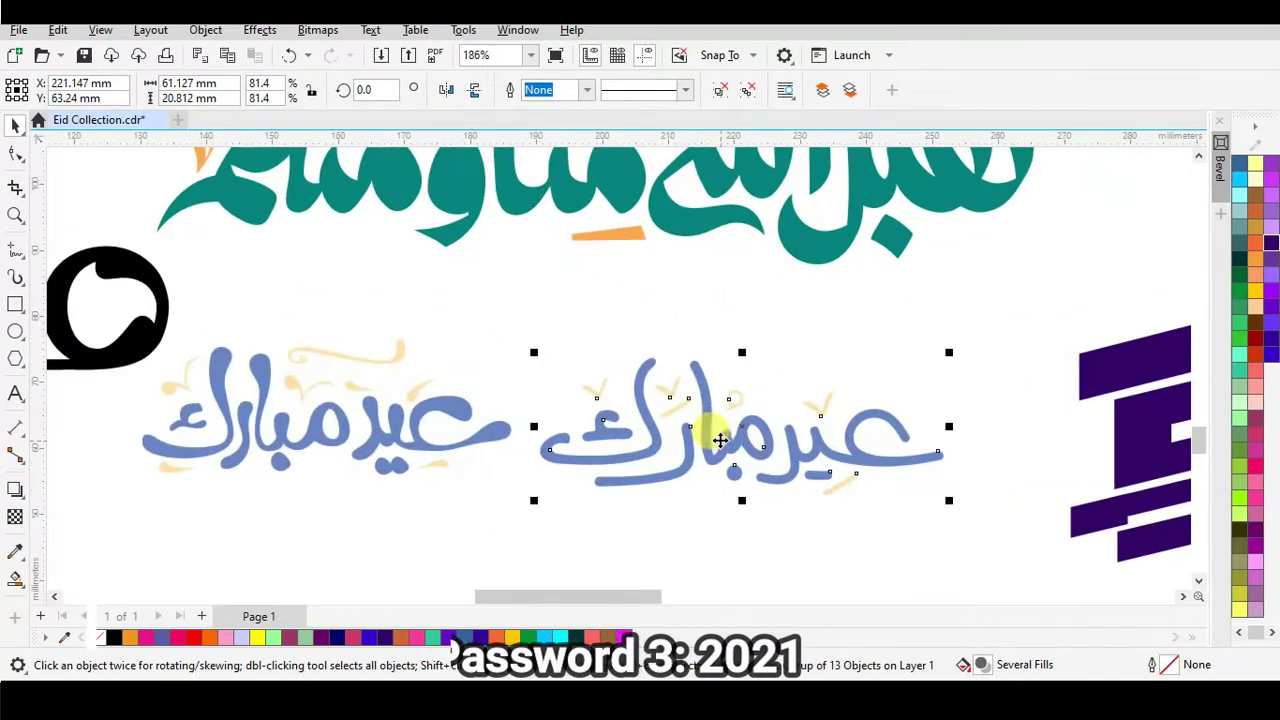
left_click(1257, 344)
key("ctrl+z")
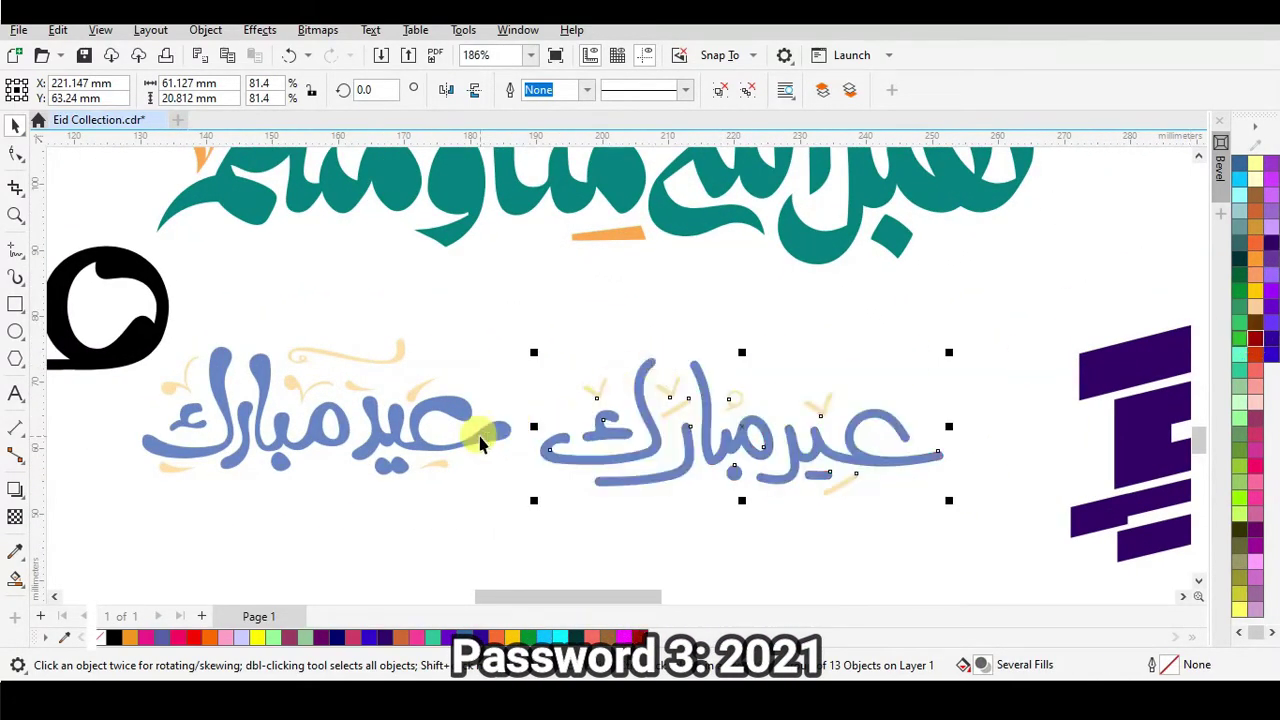
Step: Try a #FF0066 fill on the left-hand of the two small blue Eid Mubarak letterings
left_click(480, 432)
left_click(1265, 468)
key("ctrl+z")
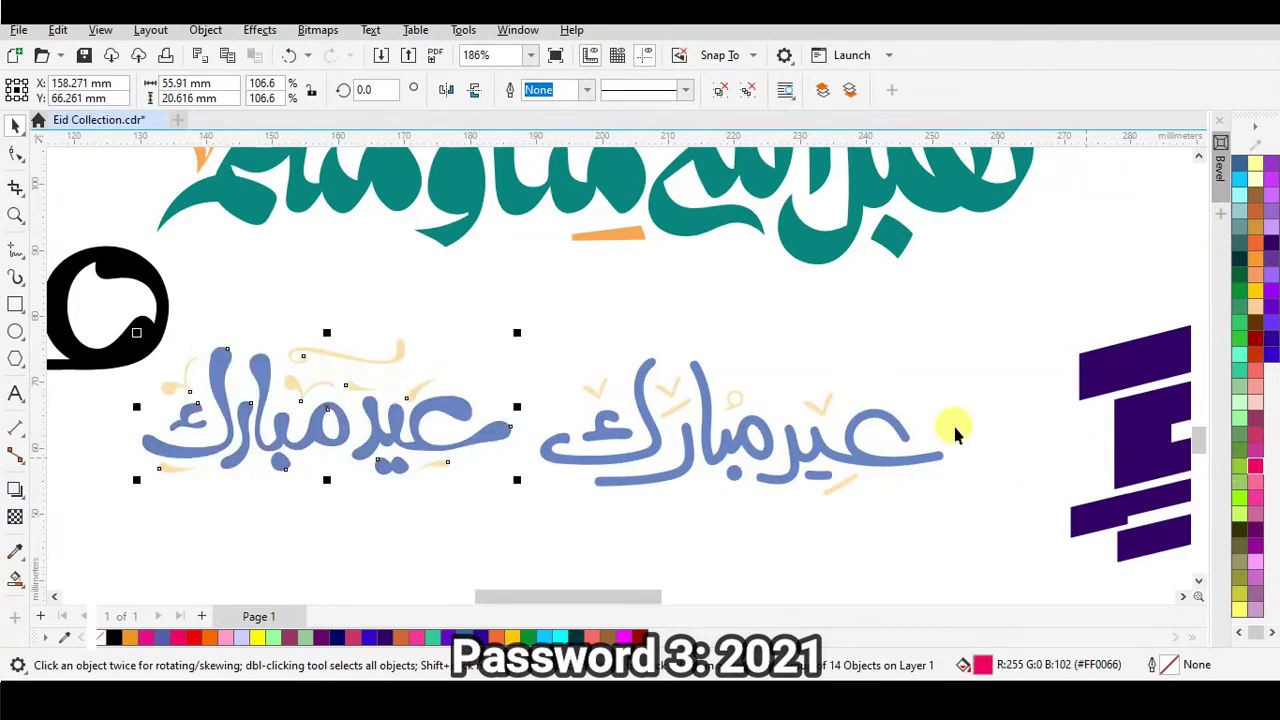
Step: Try an orange fill on the large black Eid Mubarak calligraphy above the purple block-style lettering
scroll(954, 428, "down", 5)
scroll(829, 385, "up", 3)
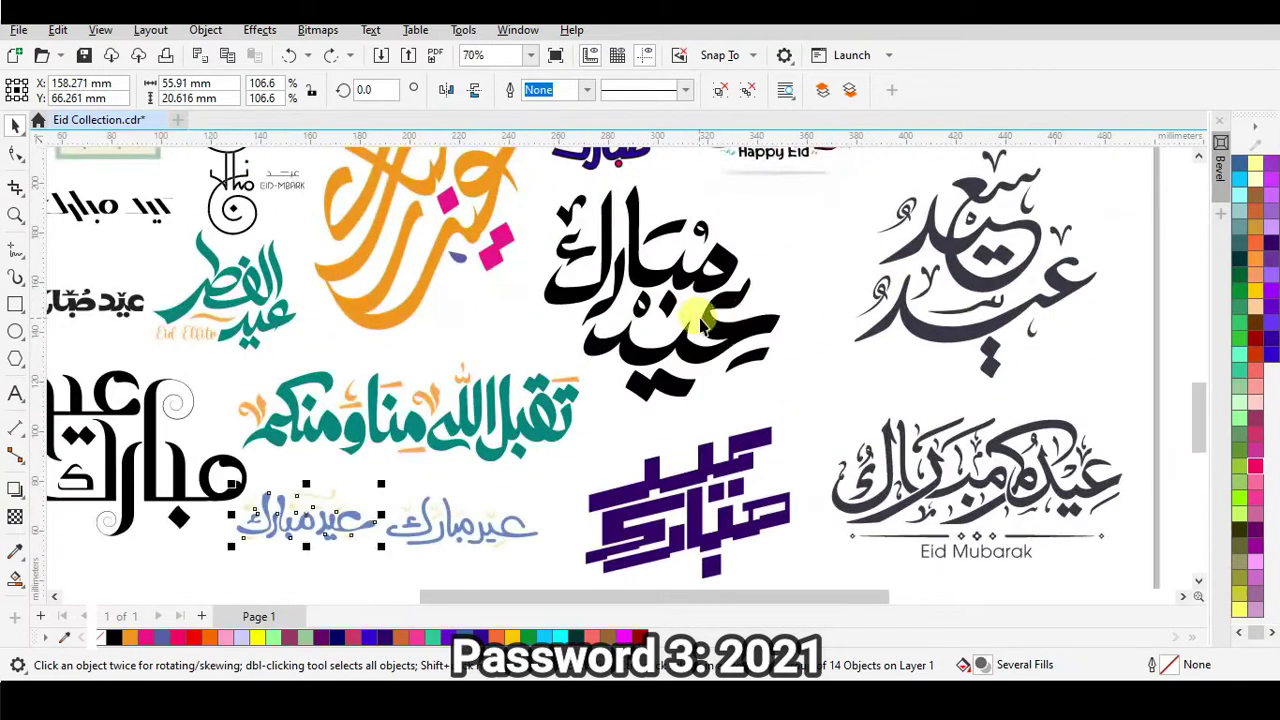
key("Escape")
left_click(714, 326)
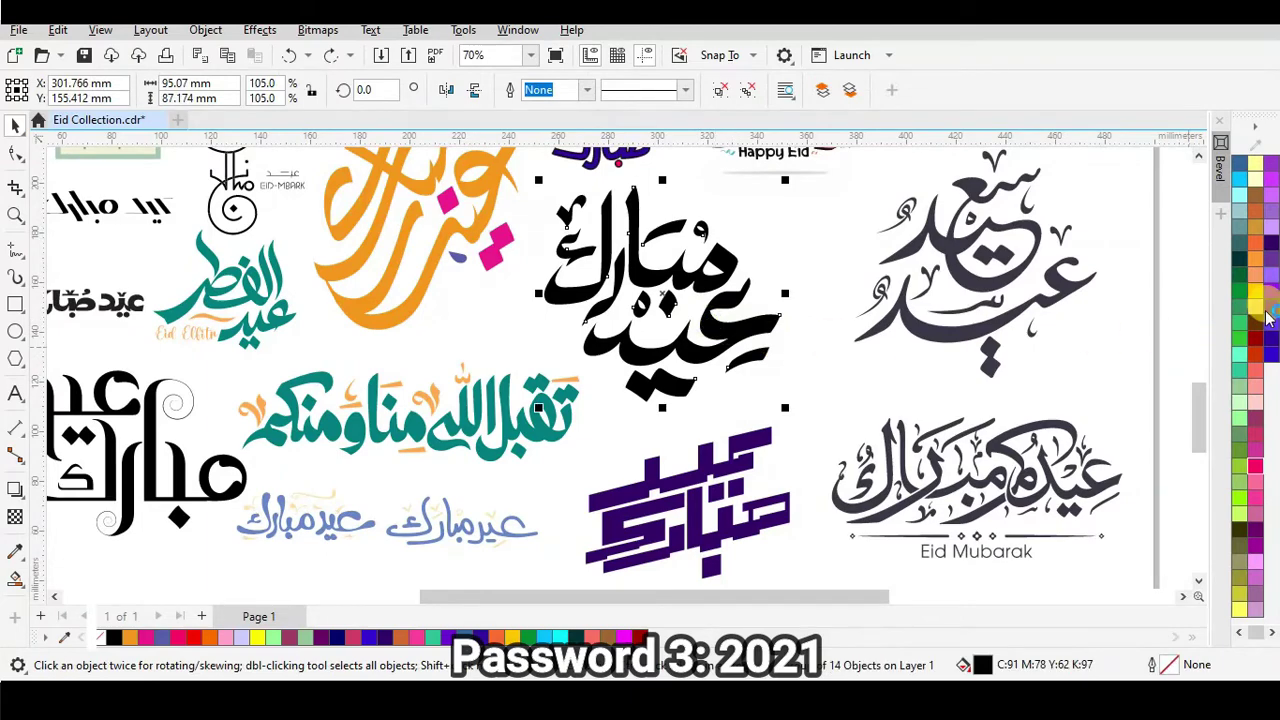
scroll(1265, 310, "up", 3)
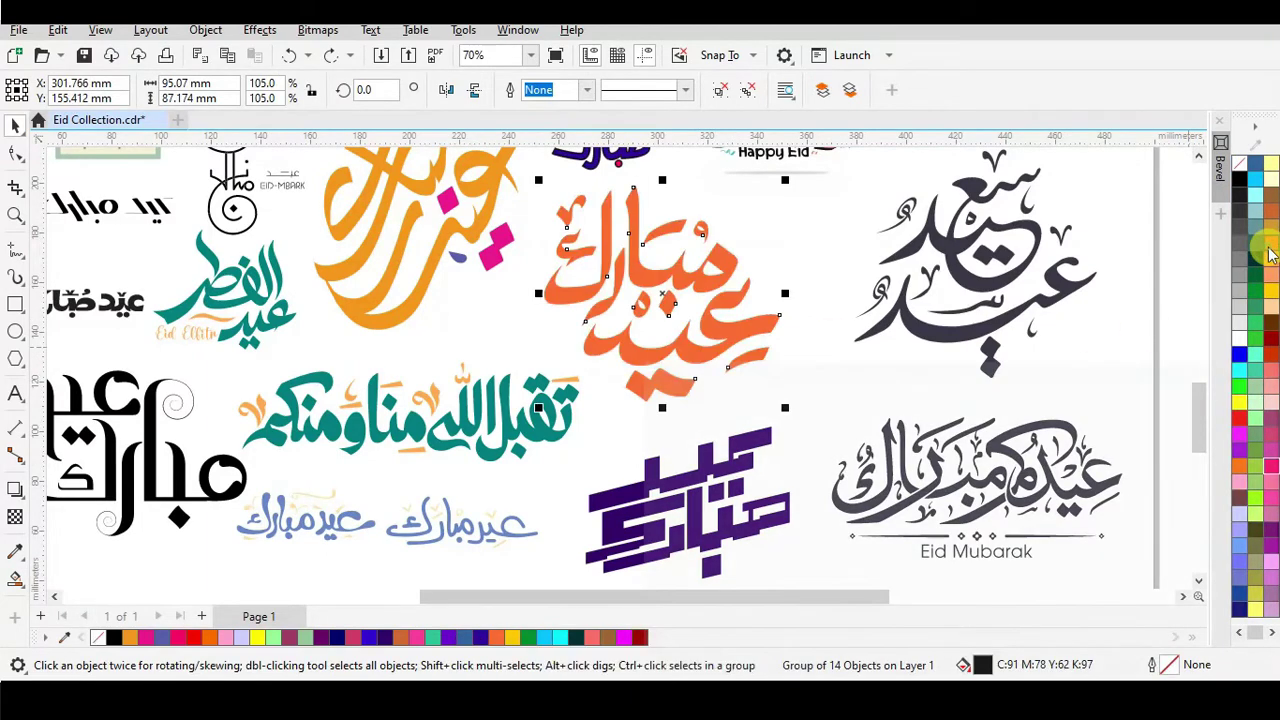
Step: Try a light blue fill on the tall dark grey calligraphy near the page's right edge
left_click(1050, 290)
scroll(1081, 230, "down", 3)
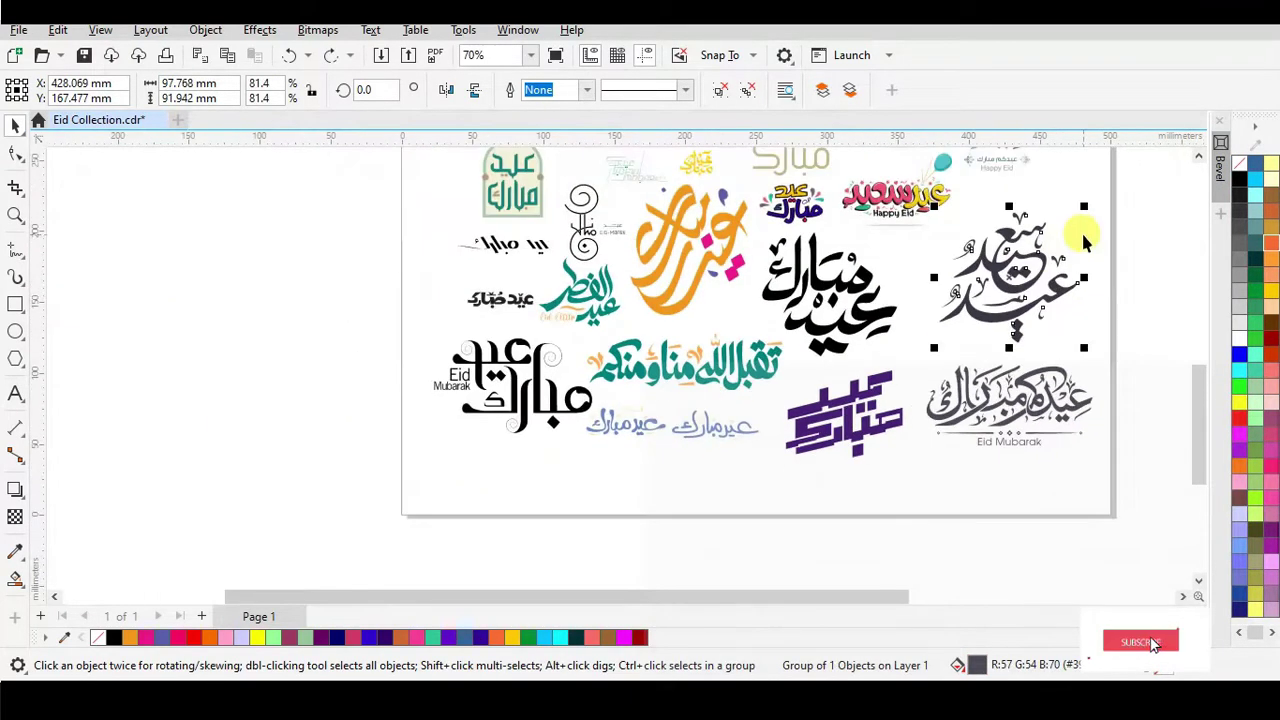
scroll(1081, 230, "up", 3)
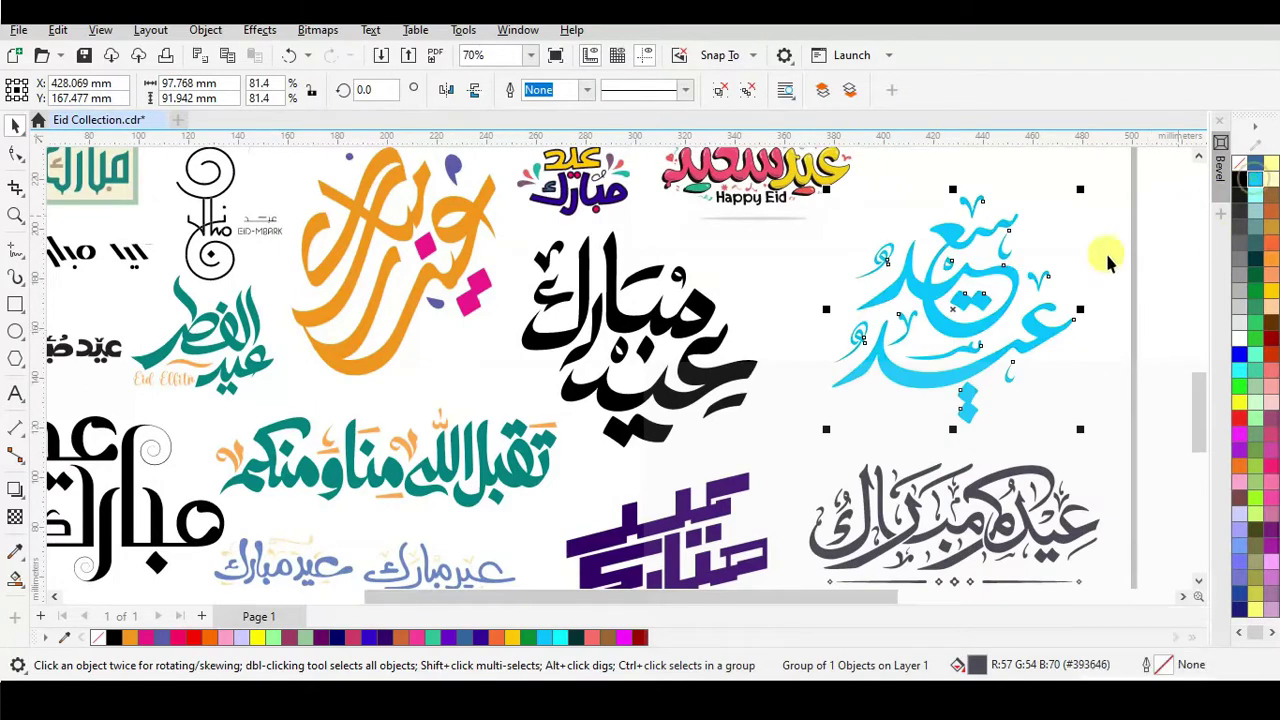
Step: Try an orange fill on the dark grey calligraphy captioned Eid Mubarak in the page's lower right corner
scroll(1100, 257, "down", 3)
scroll(1030, 430, "up", 2)
left_click(1036, 432)
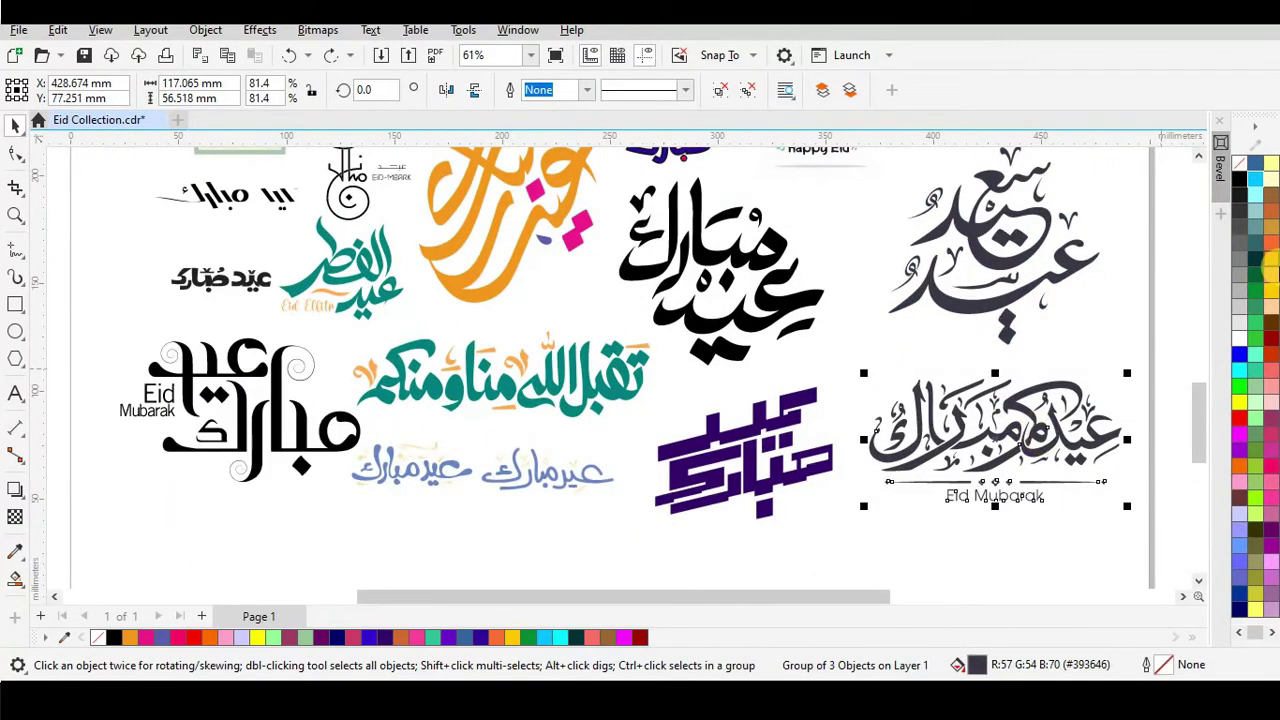
left_click(1272, 240)
scroll(1143, 334, "down", 5)
key("ctrl+z")
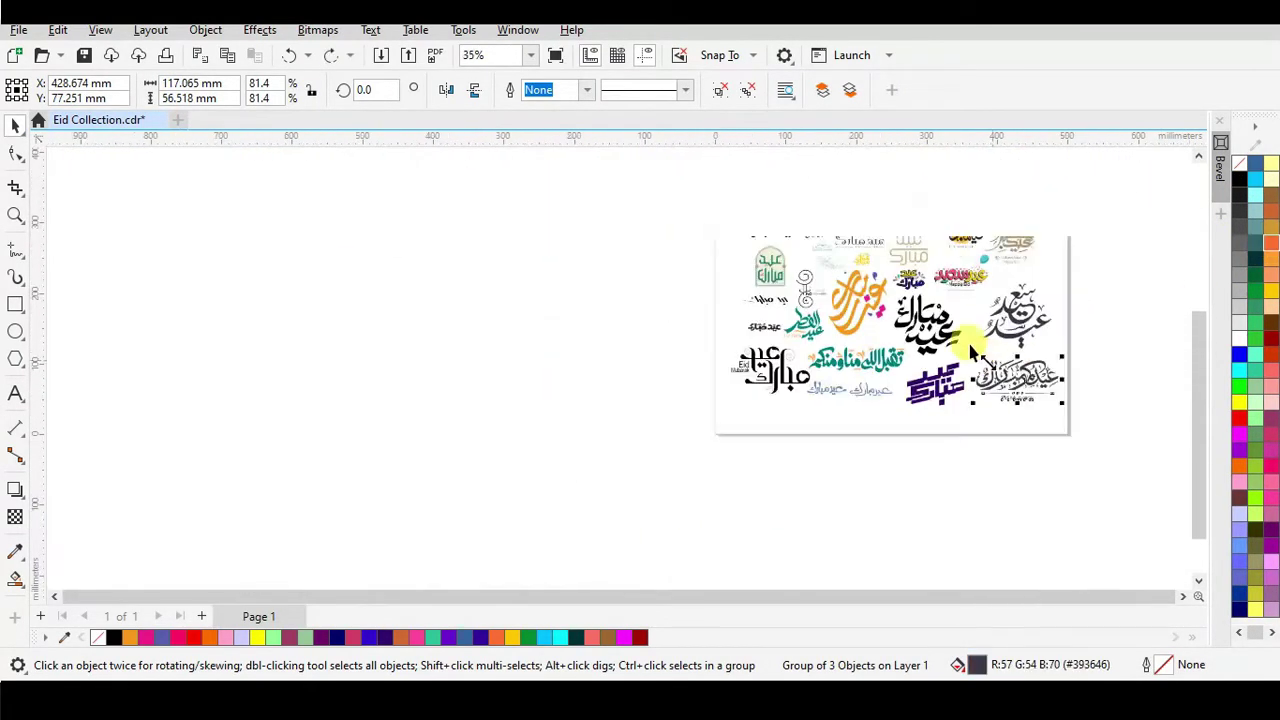
Step: Try a #FFCC00 fill on the beige line-style Eid Mubarak lettering
scroll(940, 222, "up", 5)
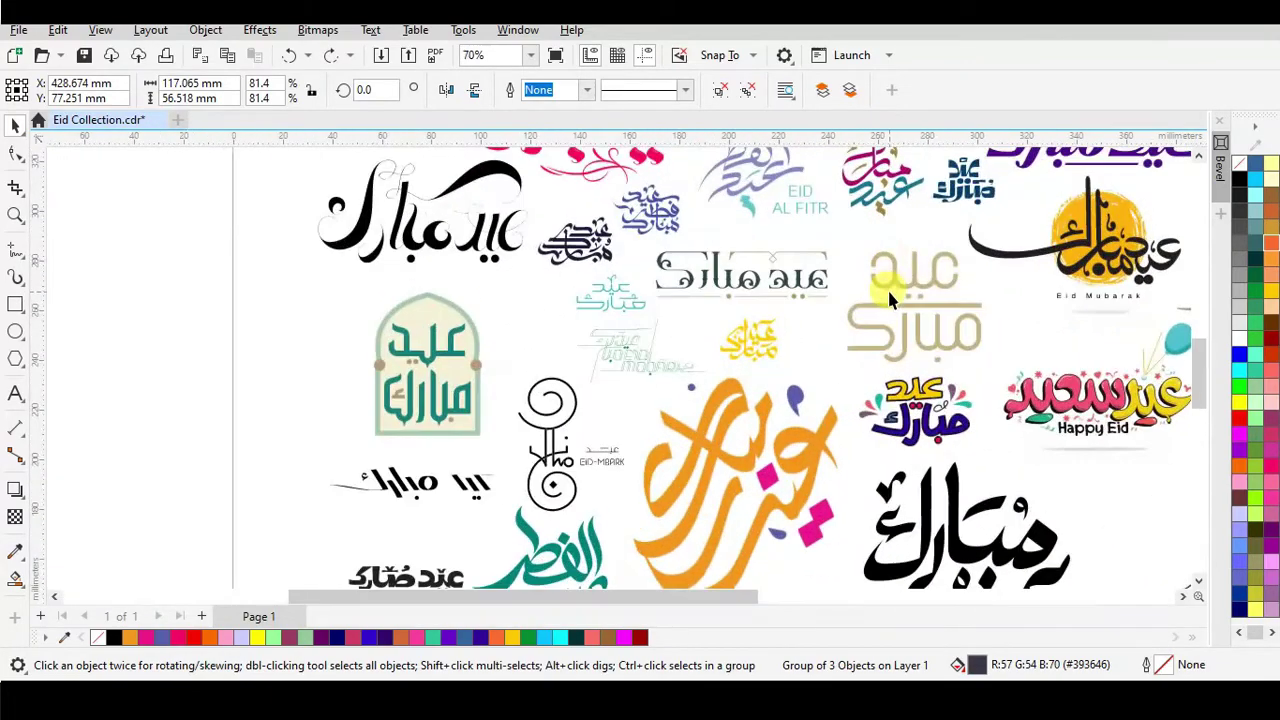
key("Escape")
left_click(893, 310)
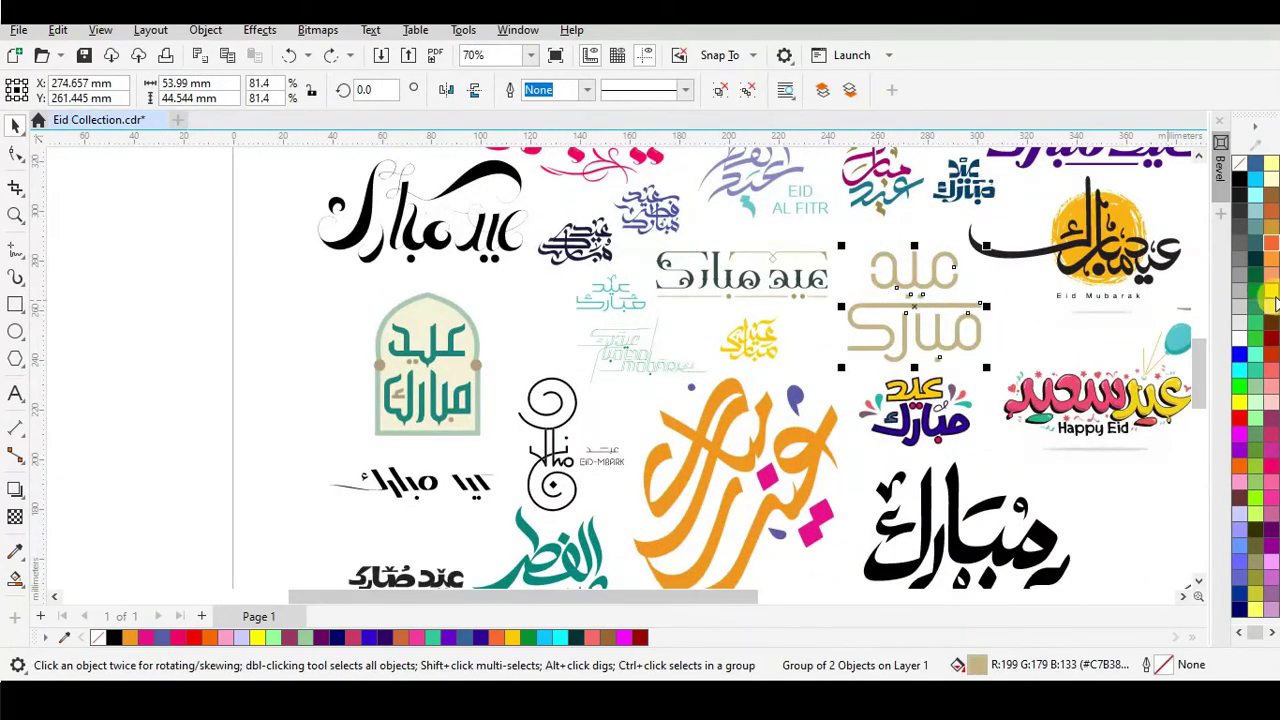
Step: Ungroup the dark green ornamental Eid Mubarak lettering with the gold frame lines and clear the selection
scroll(800, 270, "up", 2)
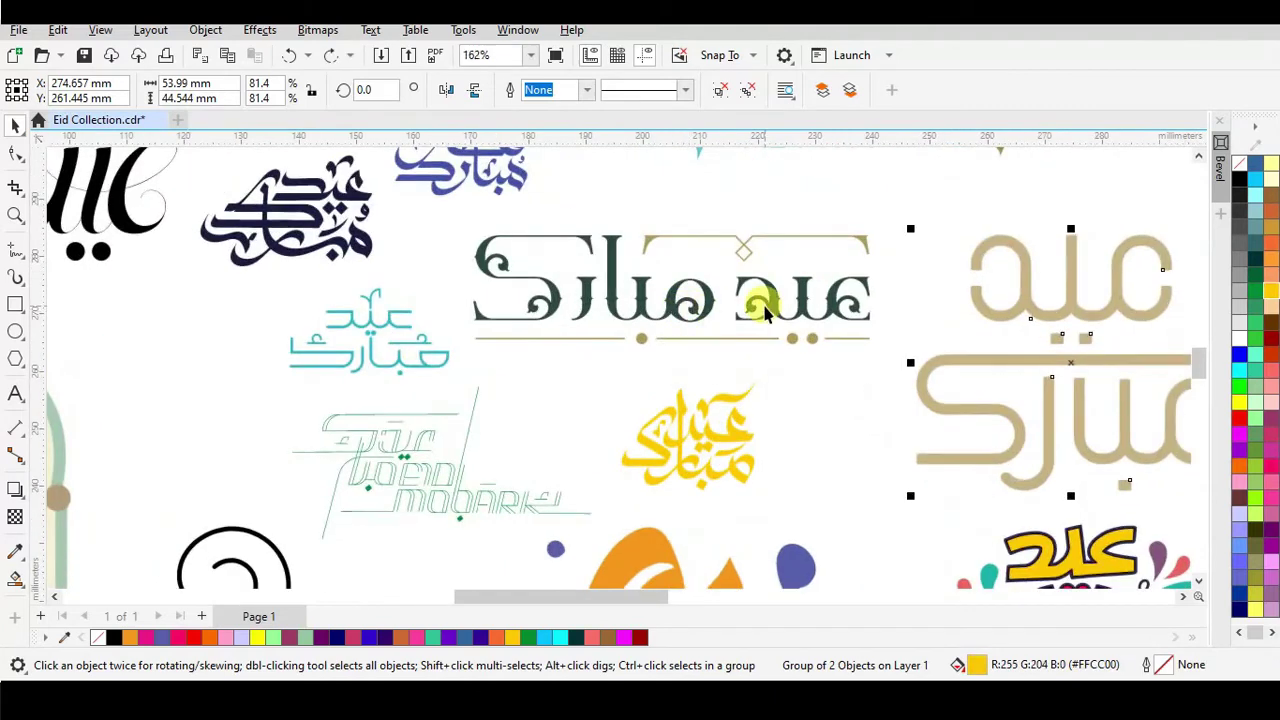
left_click(762, 300)
left_click(722, 90)
left_click(705, 153)
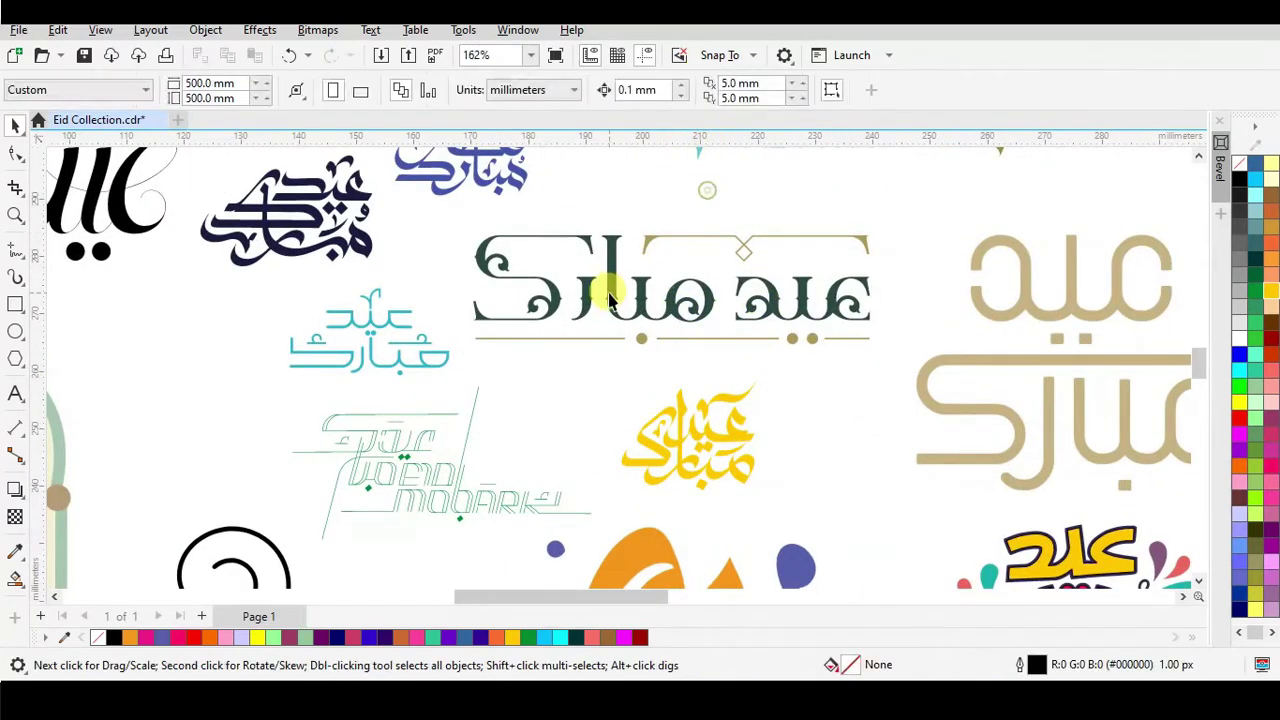
Step: Try a #FF9966 fill on the middle letters of the ungrouped dark green Eid Mubarak lettering
left_click(663, 304)
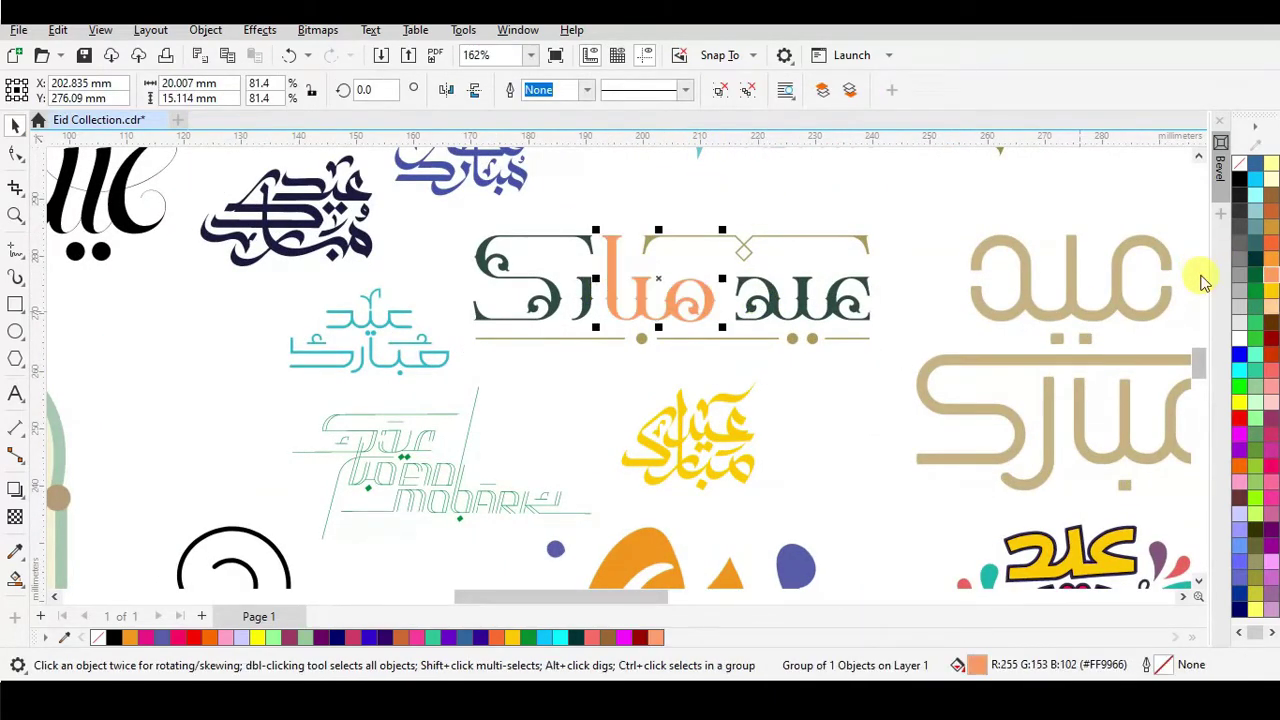
scroll(520, 380, "down", 1)
scroll(530, 390, "up", 1)
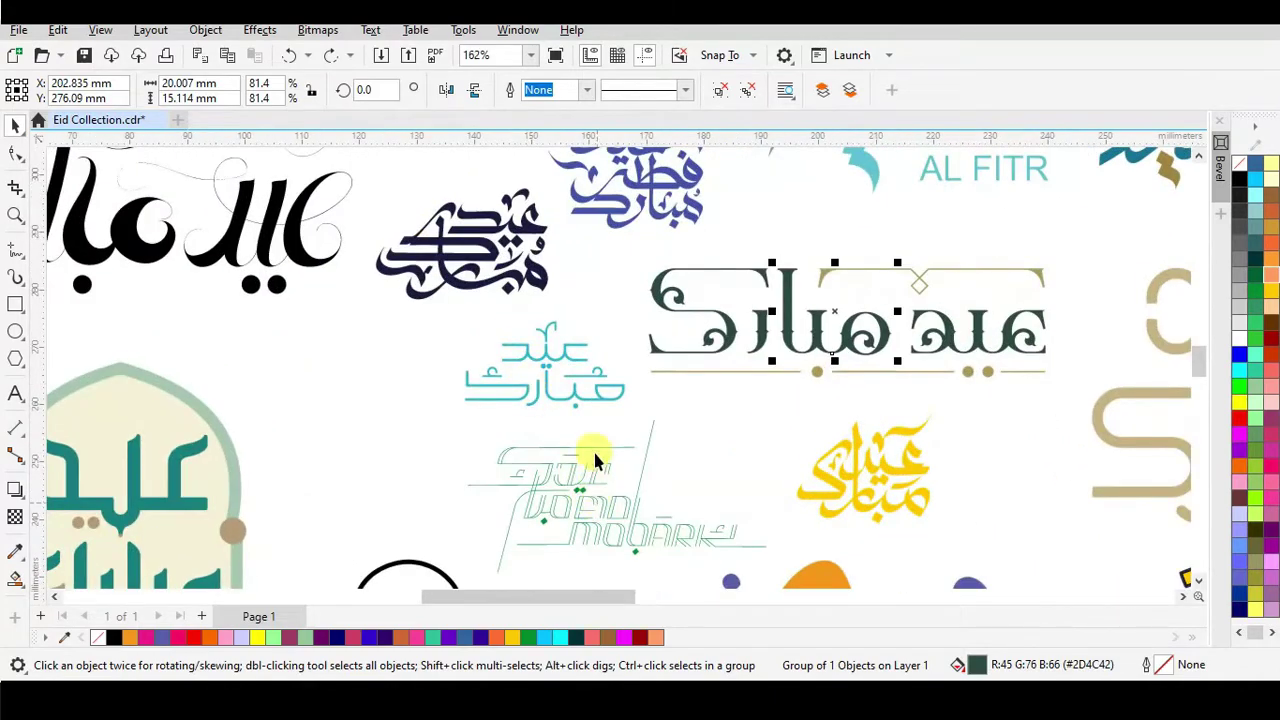
Step: Select the small turquoise Eid Mubarak lettering, clear the selection and view the whole collection
left_click(592, 376)
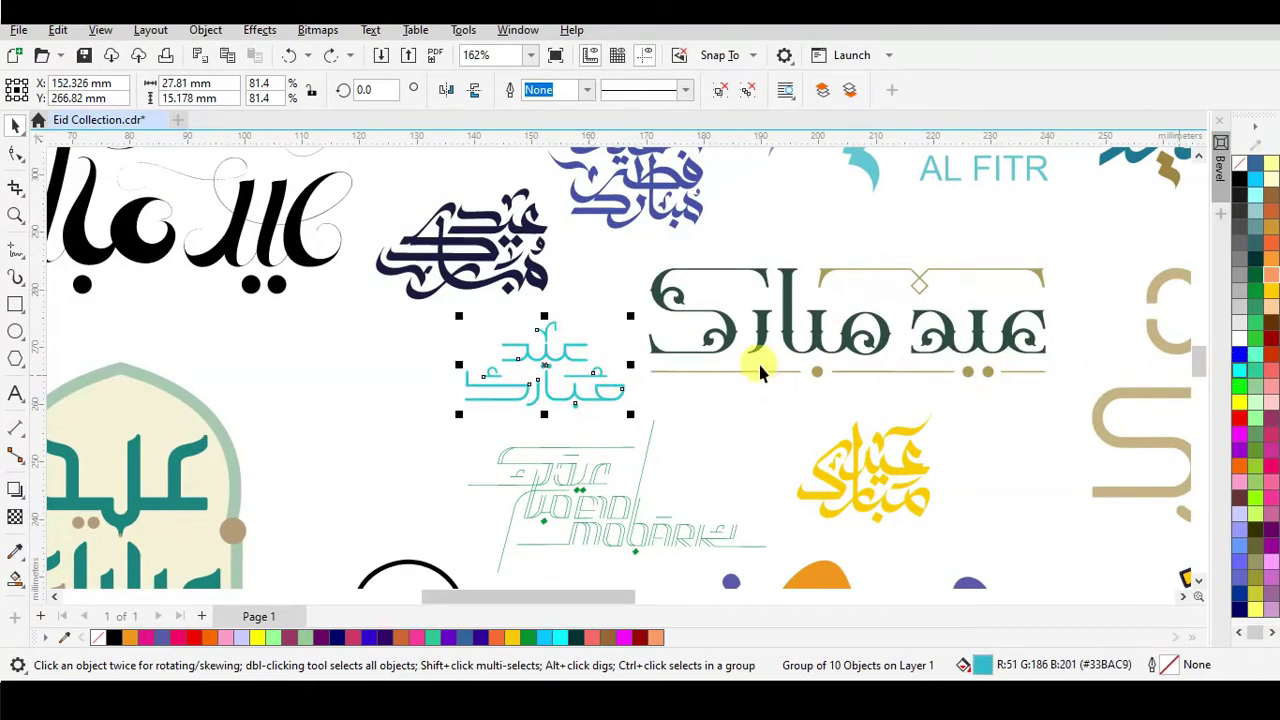
scroll(760, 372, "down", 4)
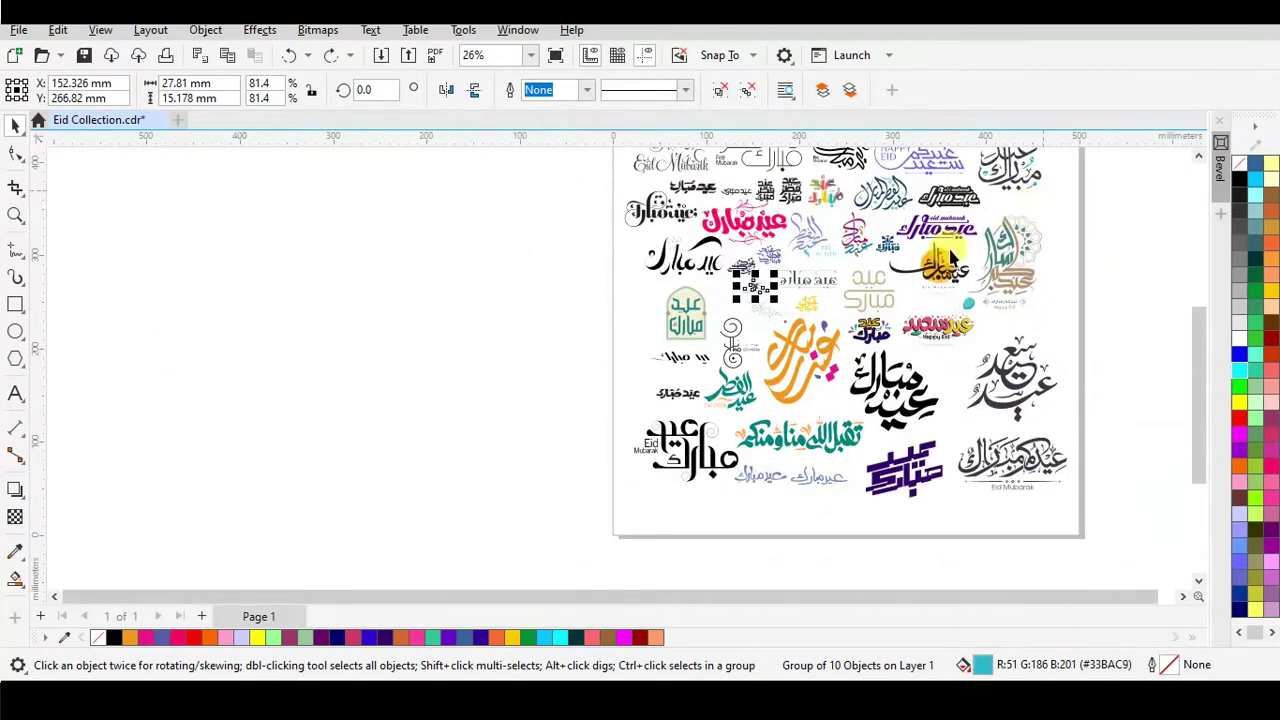
scroll(915, 245, "up", 1)
left_click(921, 234)
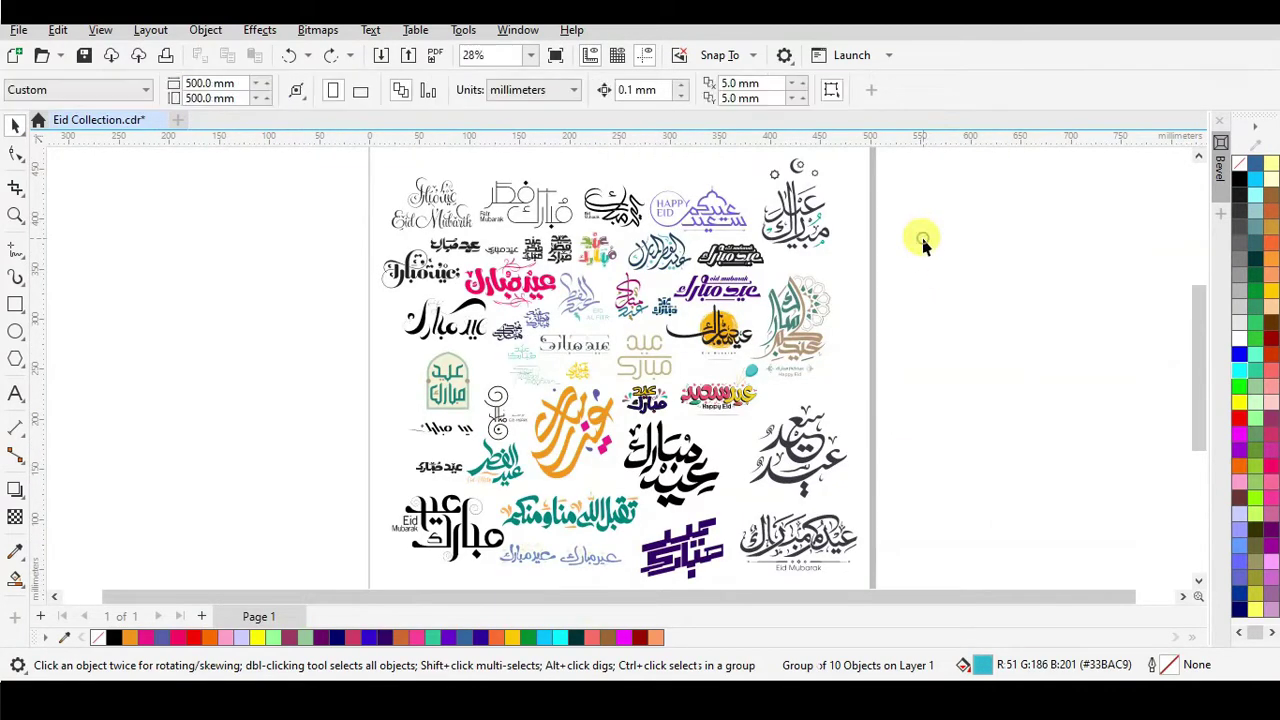